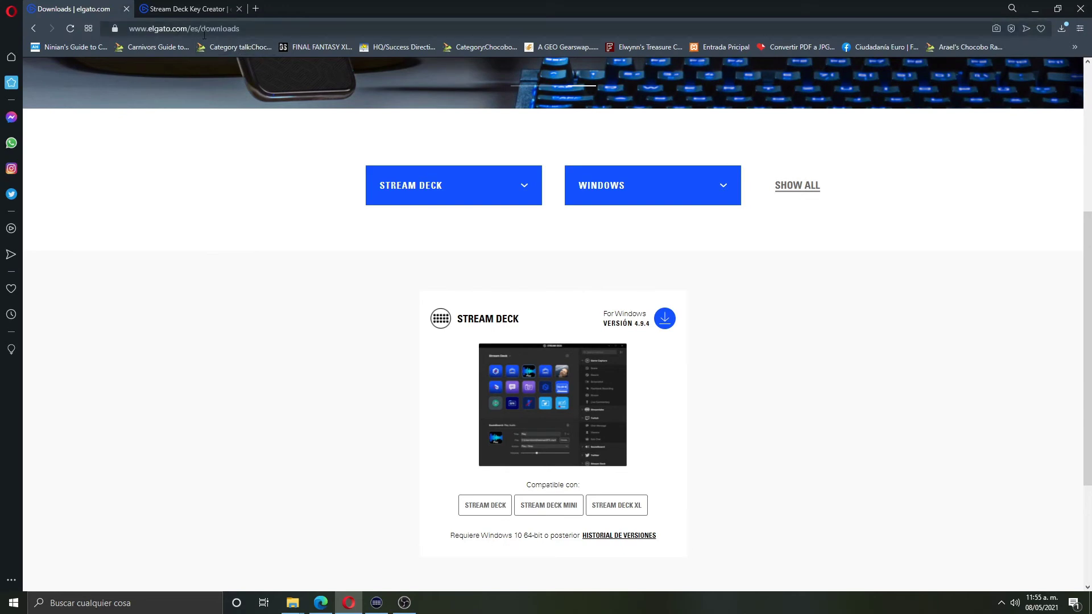
# Step: Filter the Elgato downloads page to the Stream Deck product and the Windows operating system
pyautogui.click(504, 194)
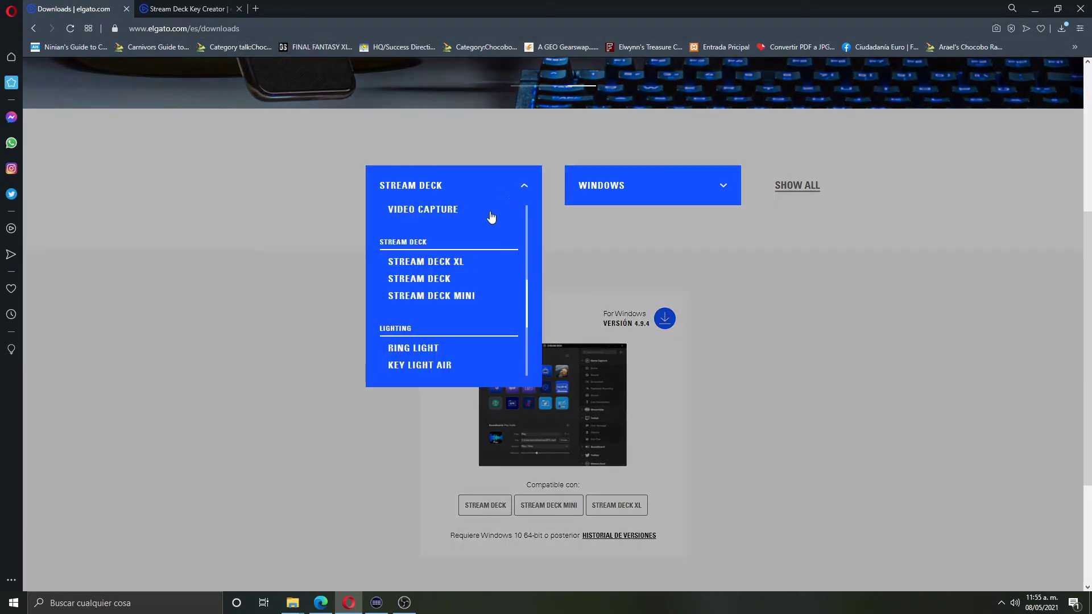
pyautogui.click(452, 279)
pyautogui.click(650, 193)
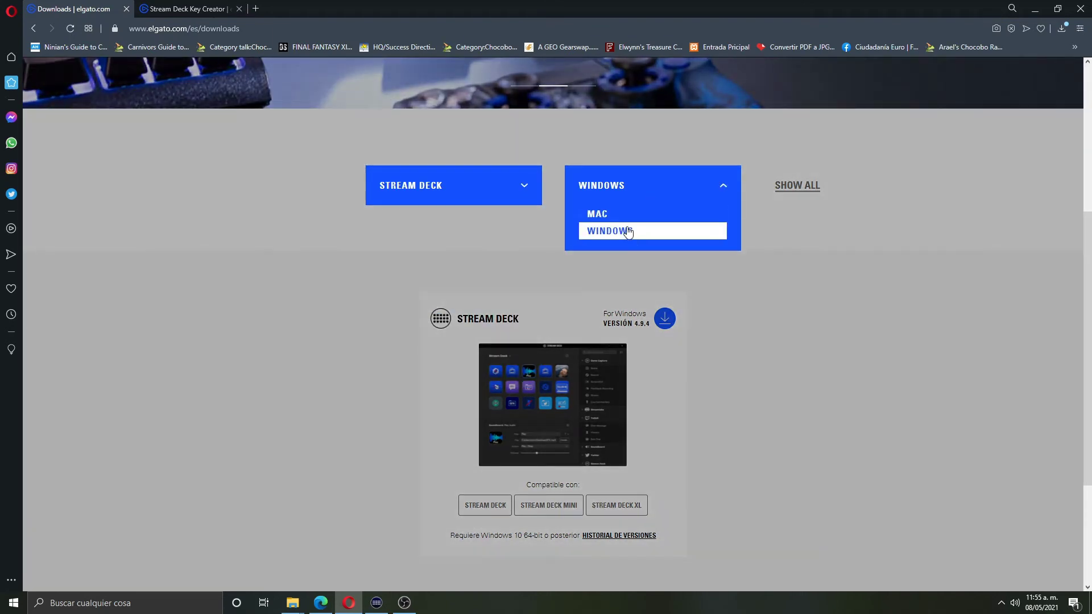
pyautogui.click(623, 230)
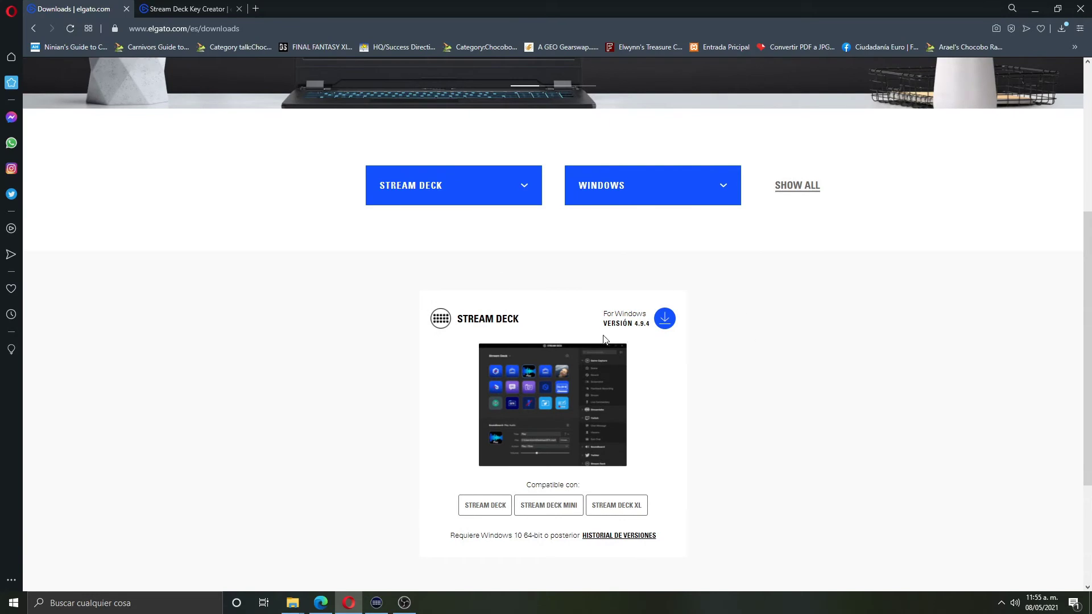
# Step: Bring up OBS Studio with the Stream Deck app in front of it and collapse the expanded OBS Studio, Sistema and Stream Deck action categories
pyautogui.click(404, 603)
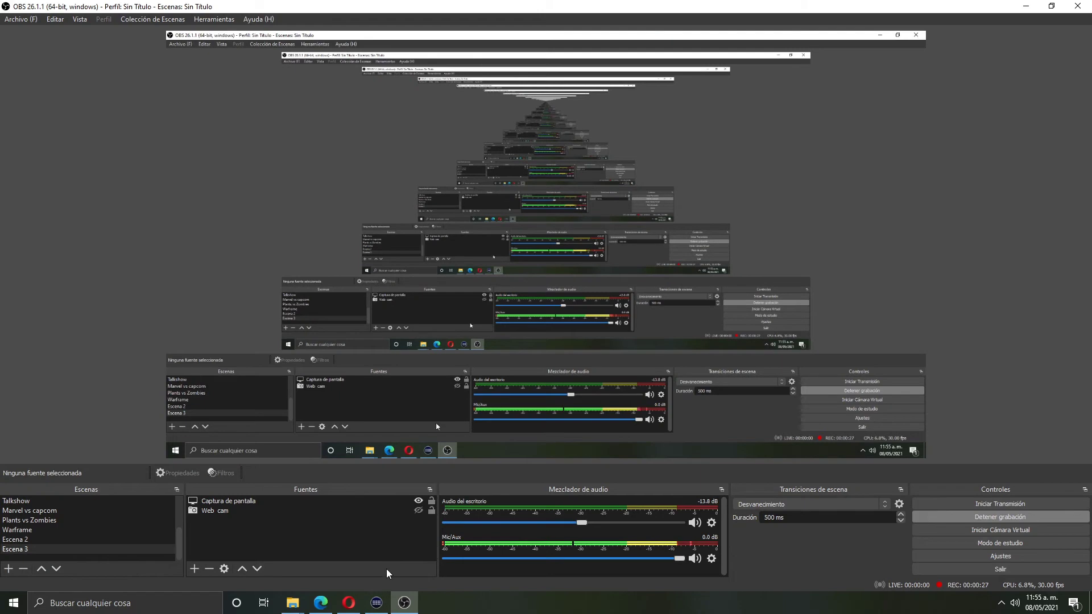
pyautogui.click(378, 602)
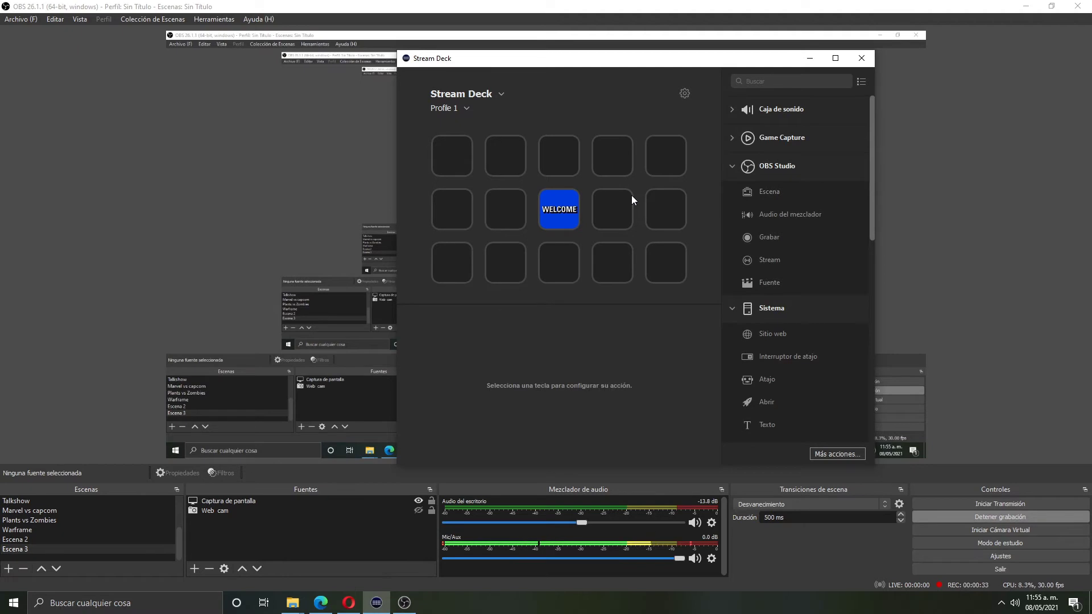
pyautogui.moveTo(657, 66); pyautogui.dragTo(820, 69)
pyautogui.click(899, 166)
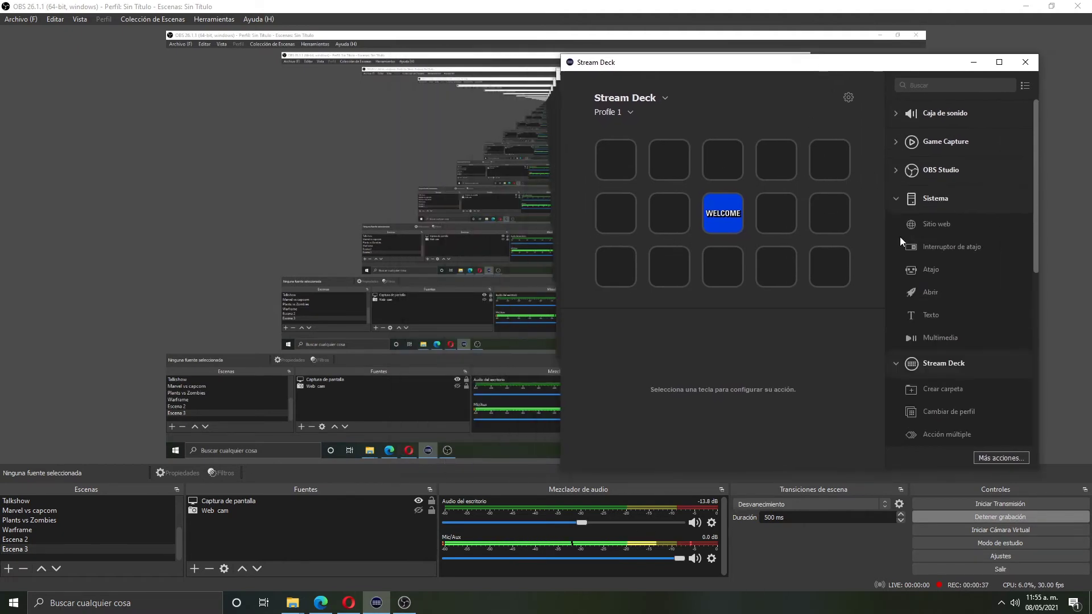
pyautogui.click(895, 198)
pyautogui.click(898, 227)
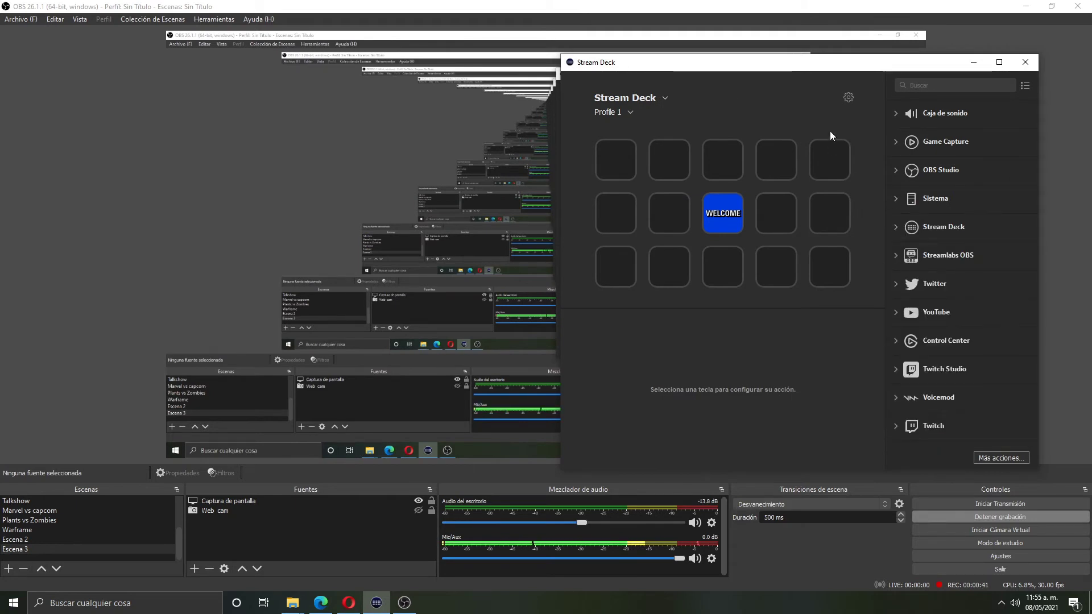
# Step: Add a new profile in the Stream Deck preferences, and reselect Profile 1 in the profile list
pyautogui.click(847, 98)
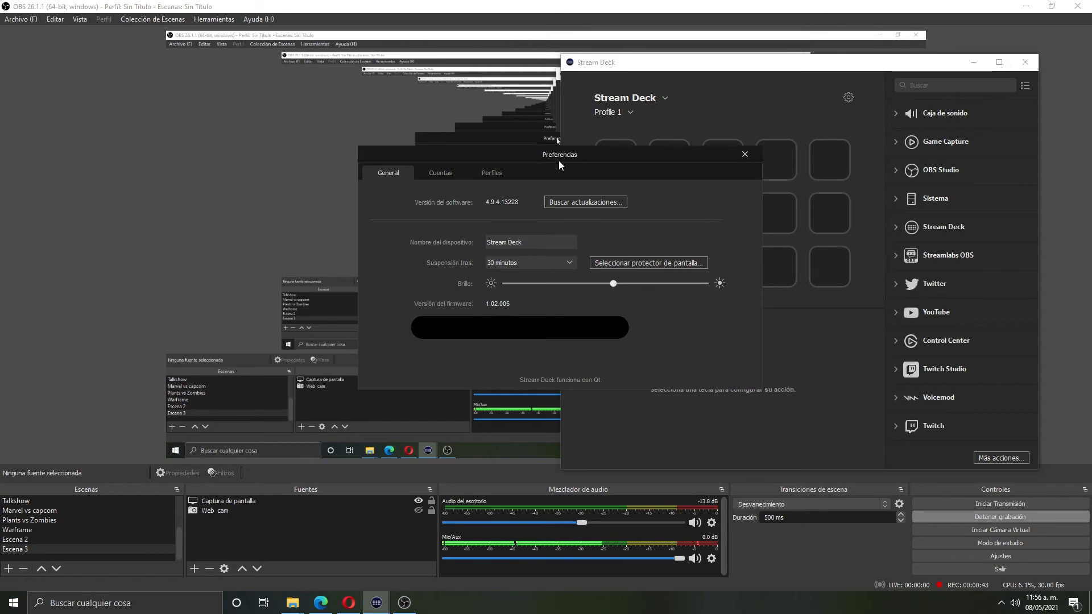
pyautogui.click(486, 173)
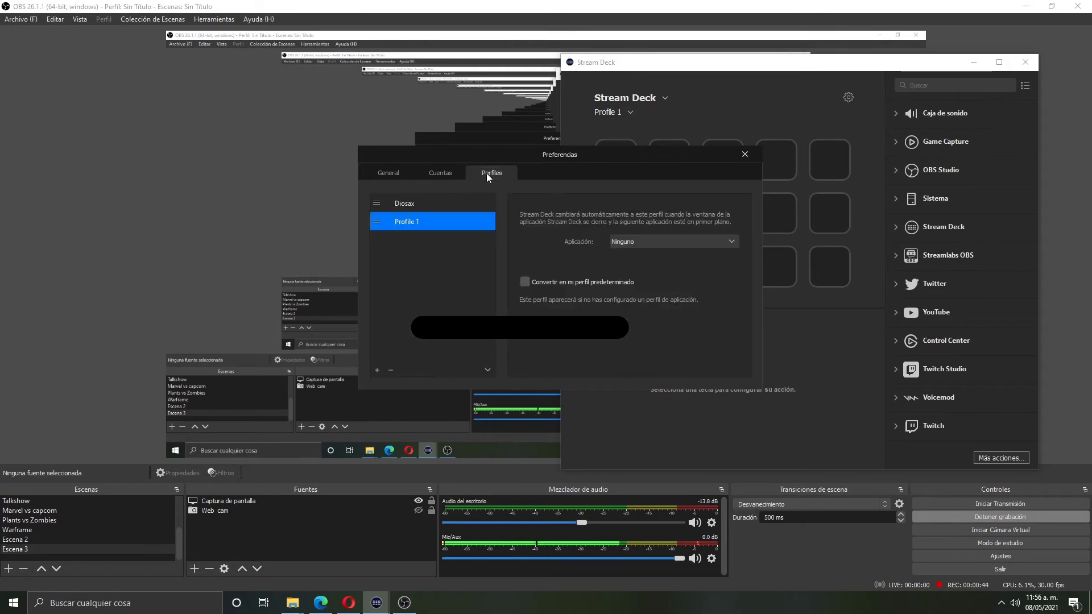
pyautogui.click(375, 369)
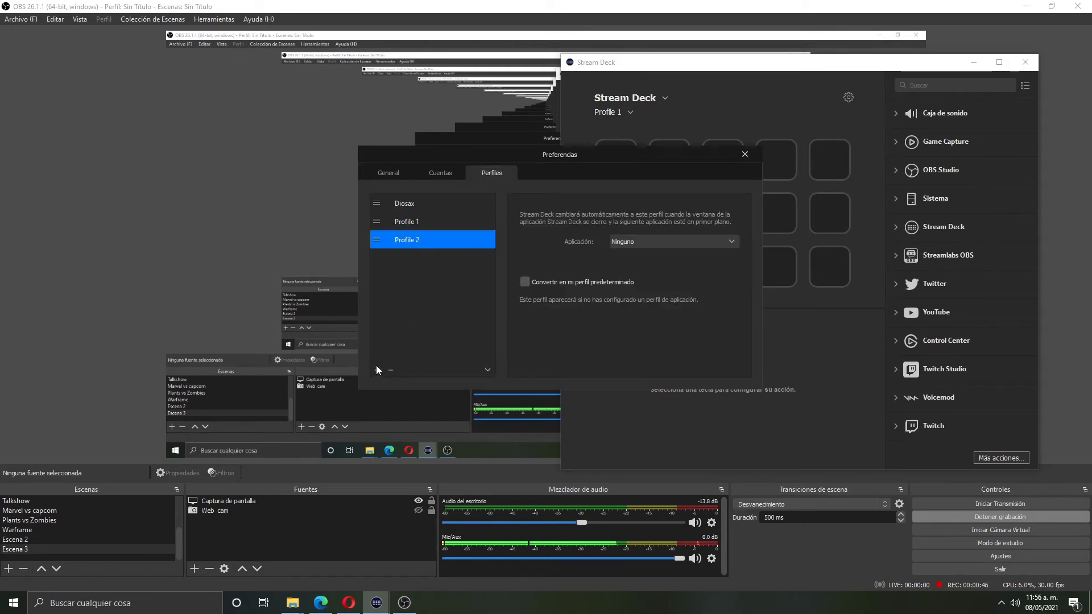
pyautogui.click(418, 220)
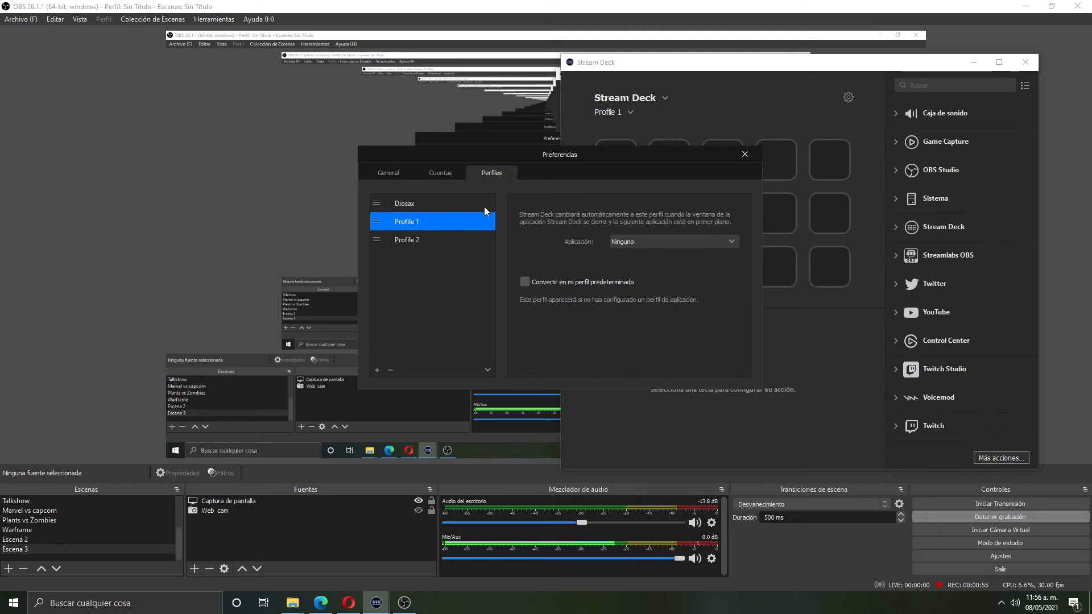
# Step: Review the general preferences, including the sleep timeout options, and the linked accounts, closing the preferences when done
pyautogui.click(393, 173)
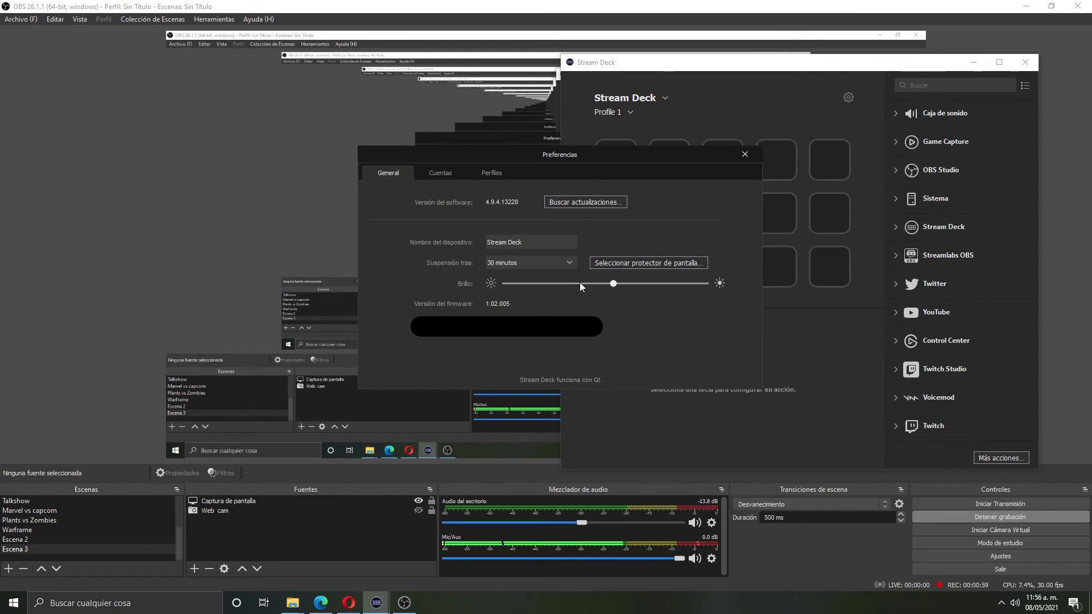
pyautogui.click(538, 265)
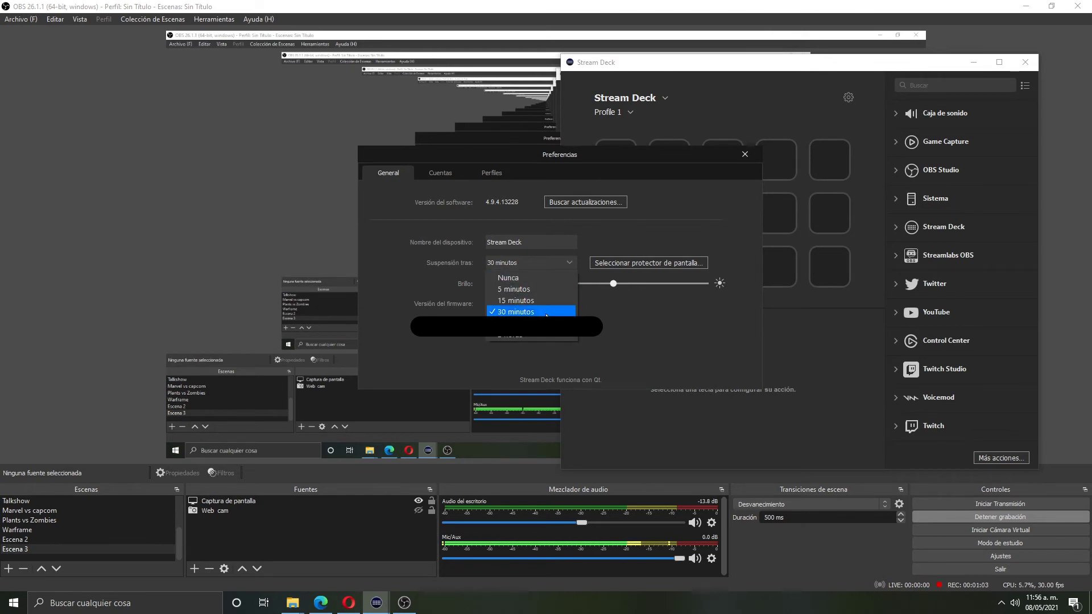
pyautogui.click(612, 320)
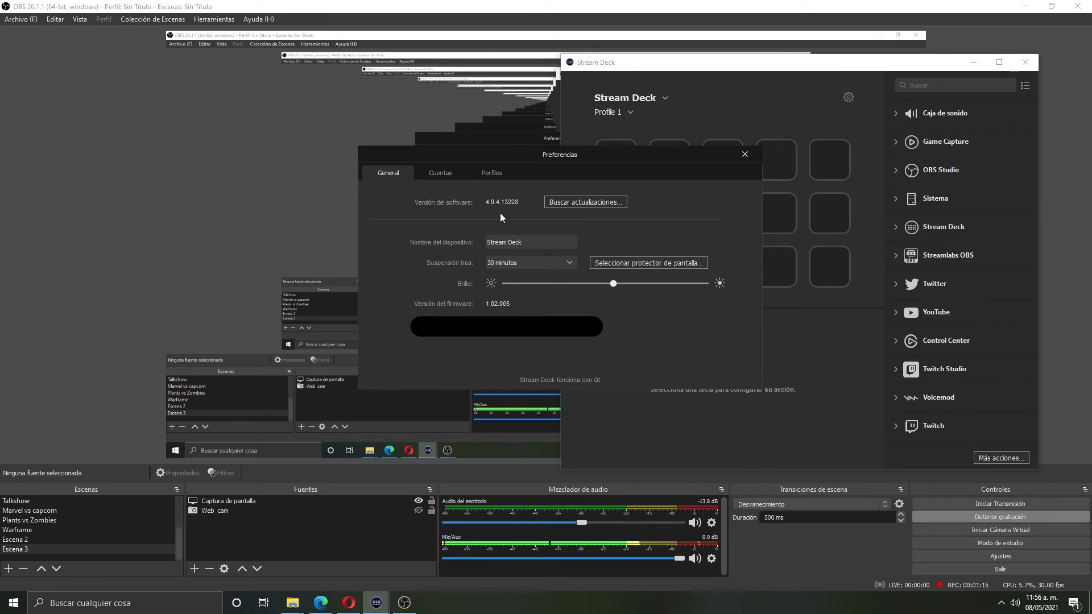
pyautogui.click(448, 177)
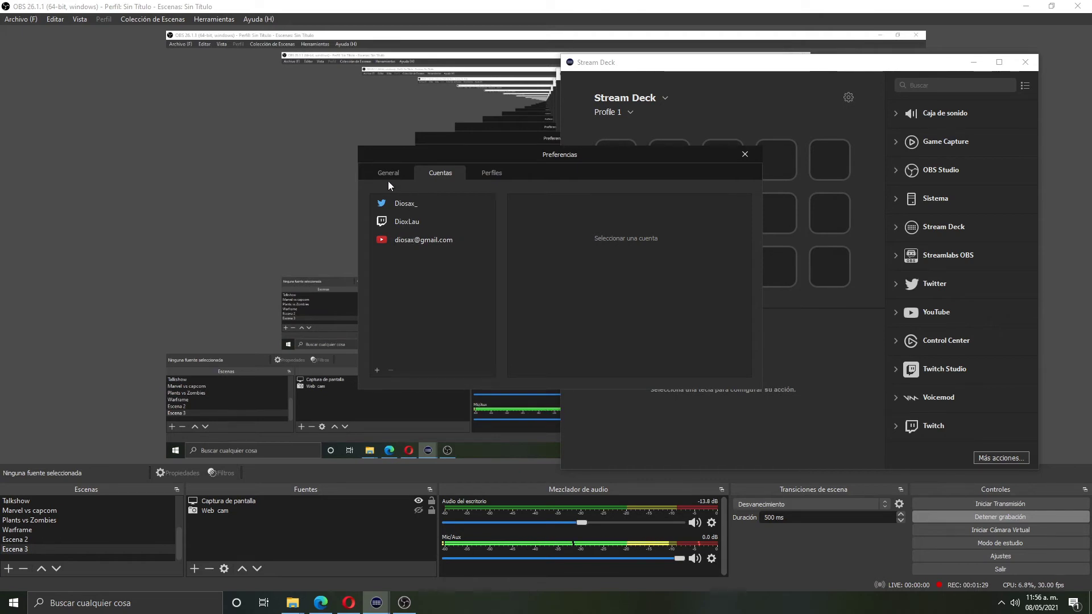
pyautogui.click(743, 155)
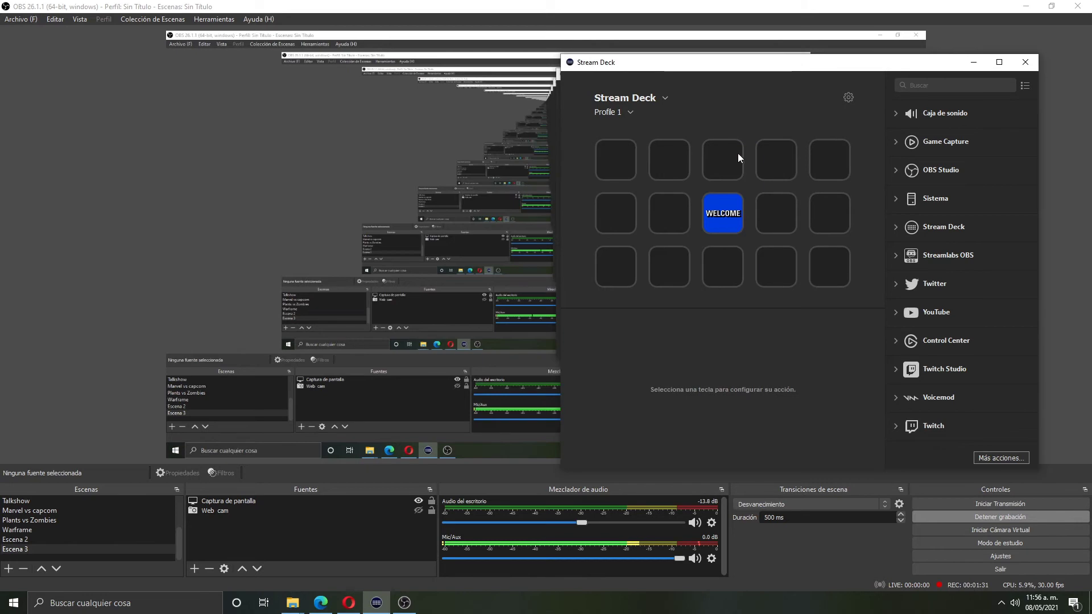
# Step: Examine the actions offered in the Caja de sonido, Game Capture and OBS Studio categories, leaving each category collapsed
pyautogui.moveTo(809, 70); pyautogui.dragTo(722, 84)
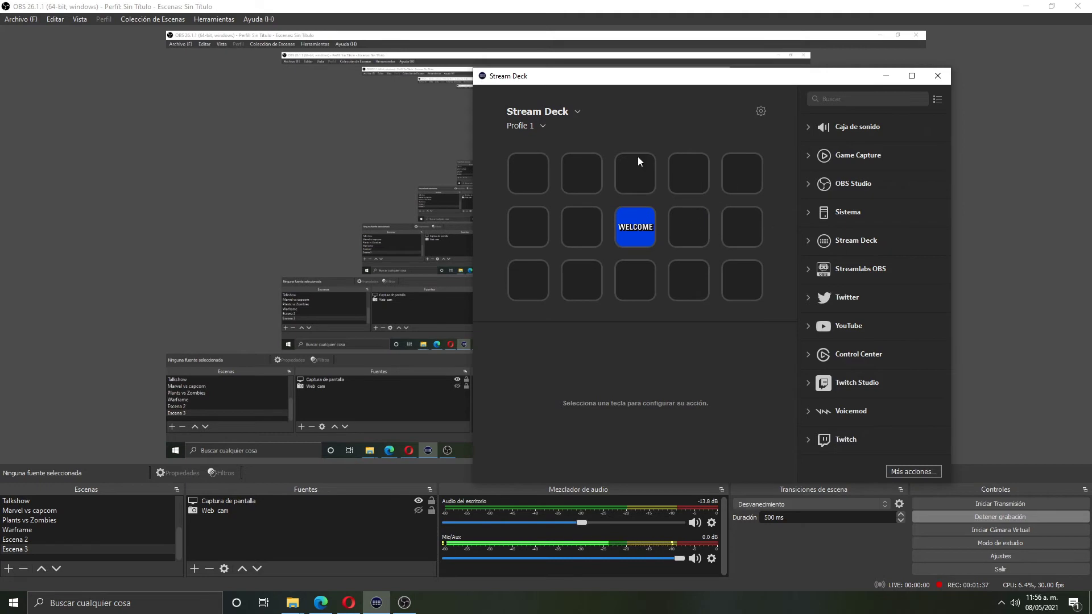
pyautogui.click(809, 127)
pyautogui.click(809, 127)
pyautogui.click(807, 156)
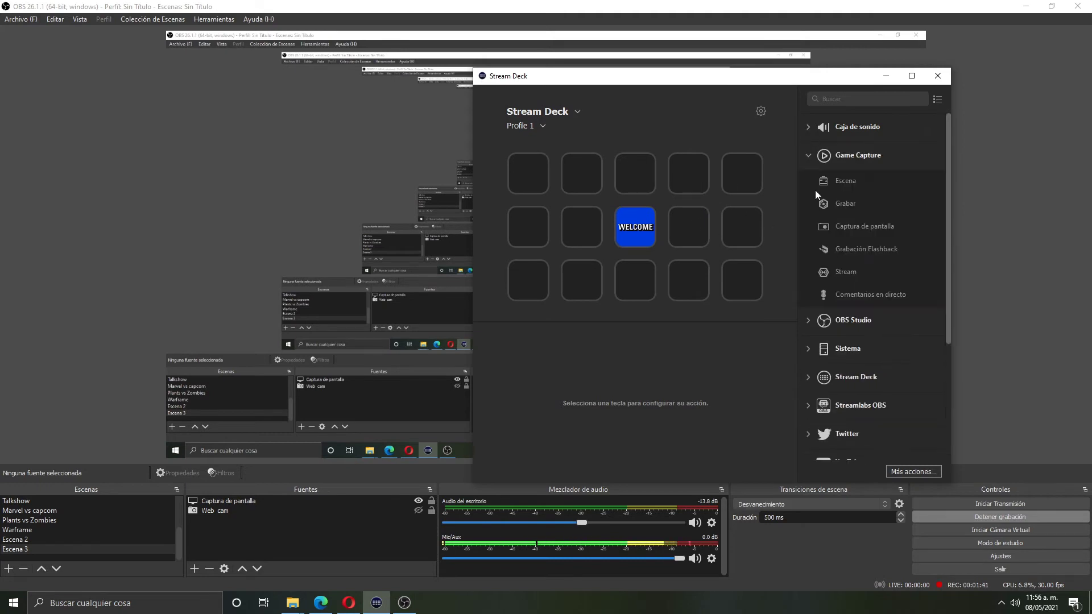
pyautogui.click(814, 156)
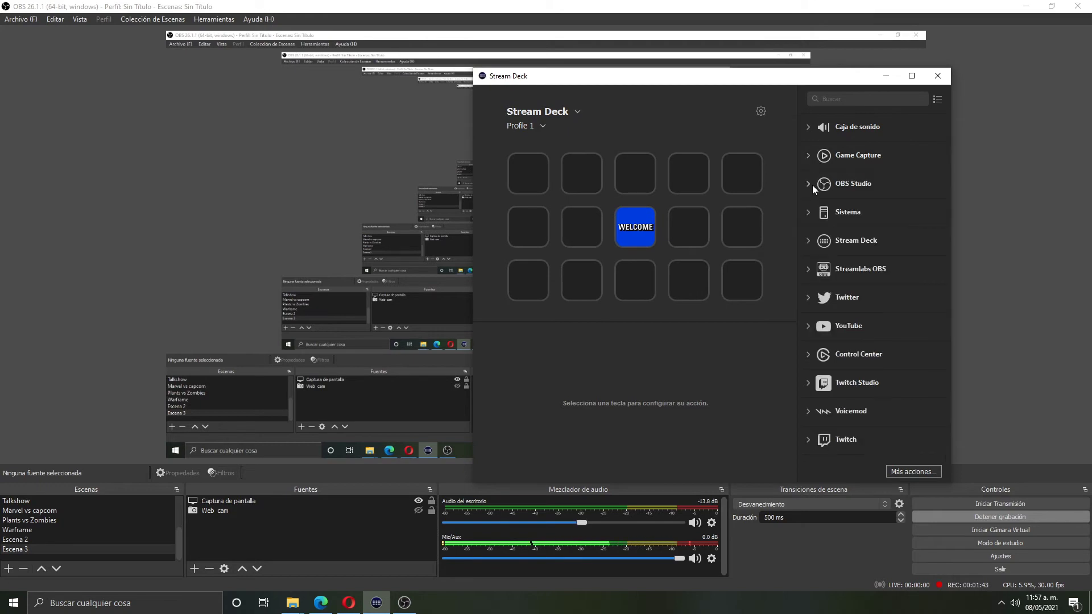
pyautogui.click(810, 186)
pyautogui.click(810, 186)
pyautogui.click(807, 184)
pyautogui.click(808, 157)
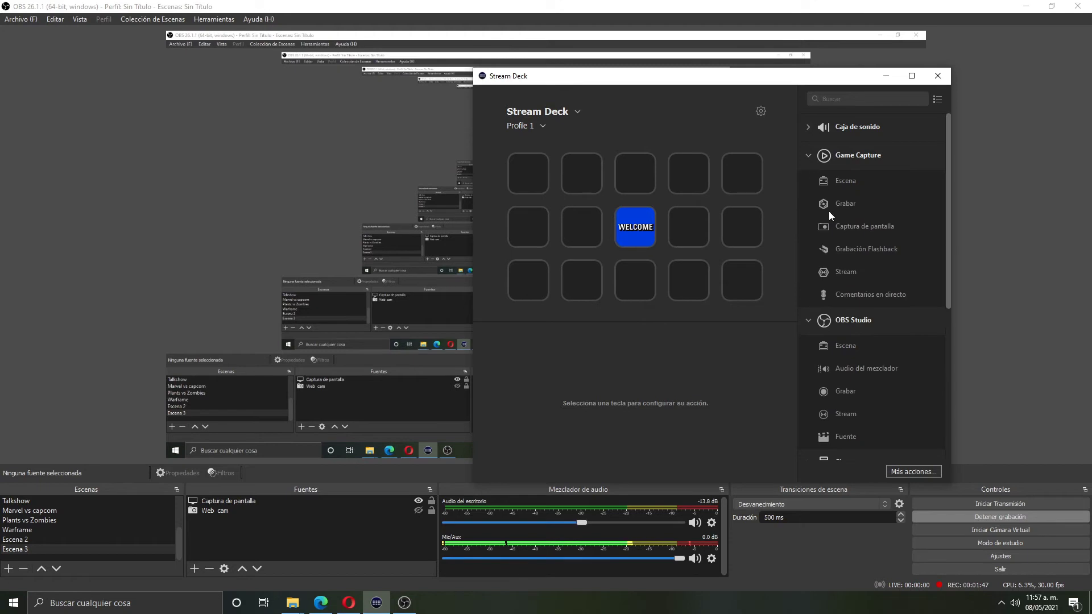
pyautogui.click(814, 322)
pyautogui.click(811, 157)
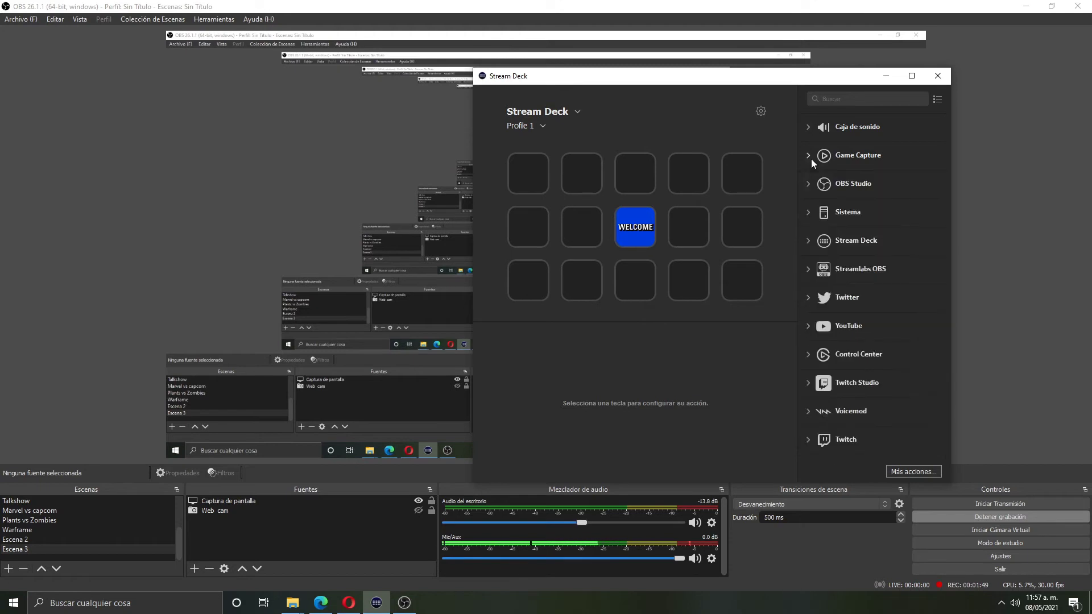
# Step: Examine the actions offered in the Sistema, Stream Deck and Streamlabs OBS categories, collapsing each one after viewing
pyautogui.click(816, 211)
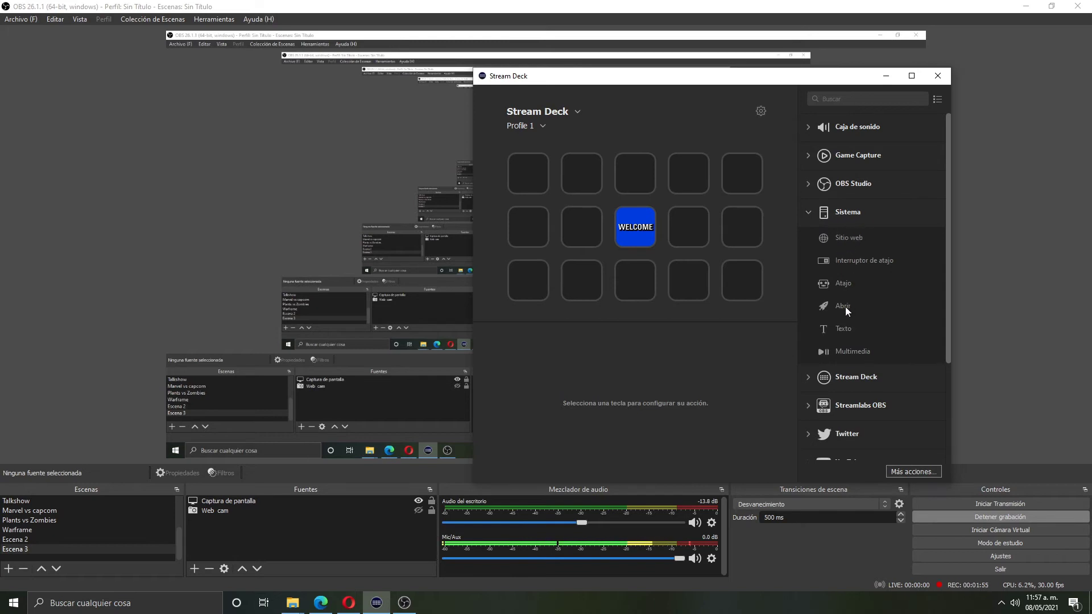
pyautogui.click(810, 210)
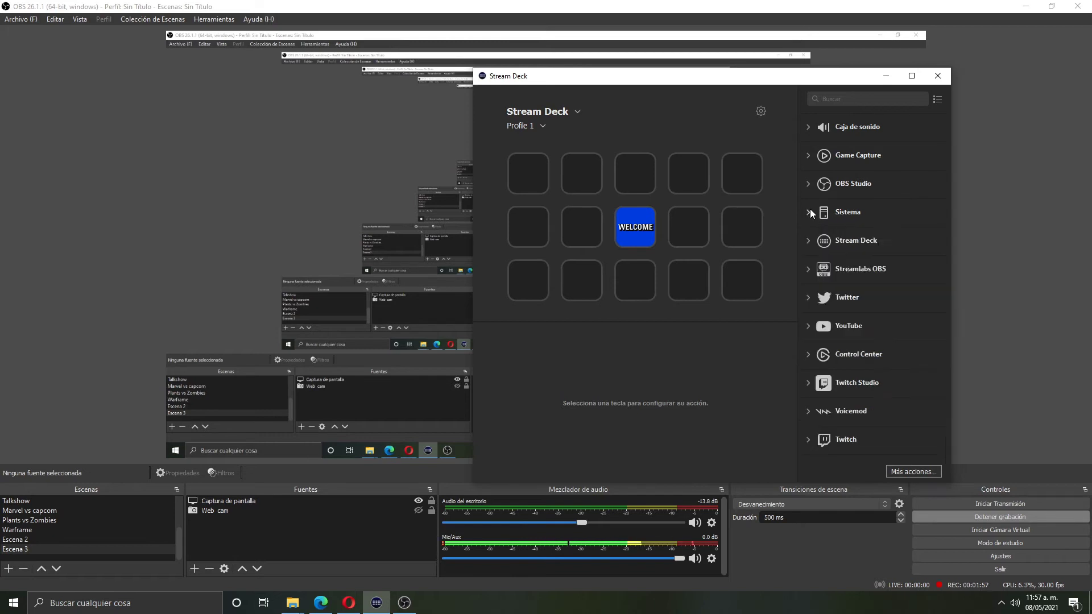
pyautogui.click(814, 241)
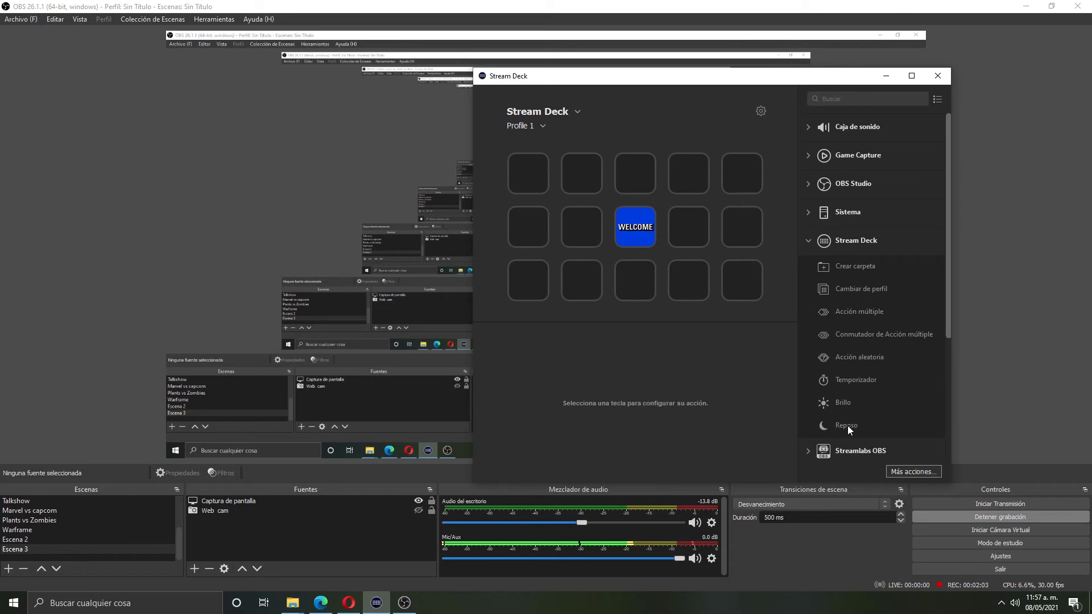
pyautogui.click(812, 240)
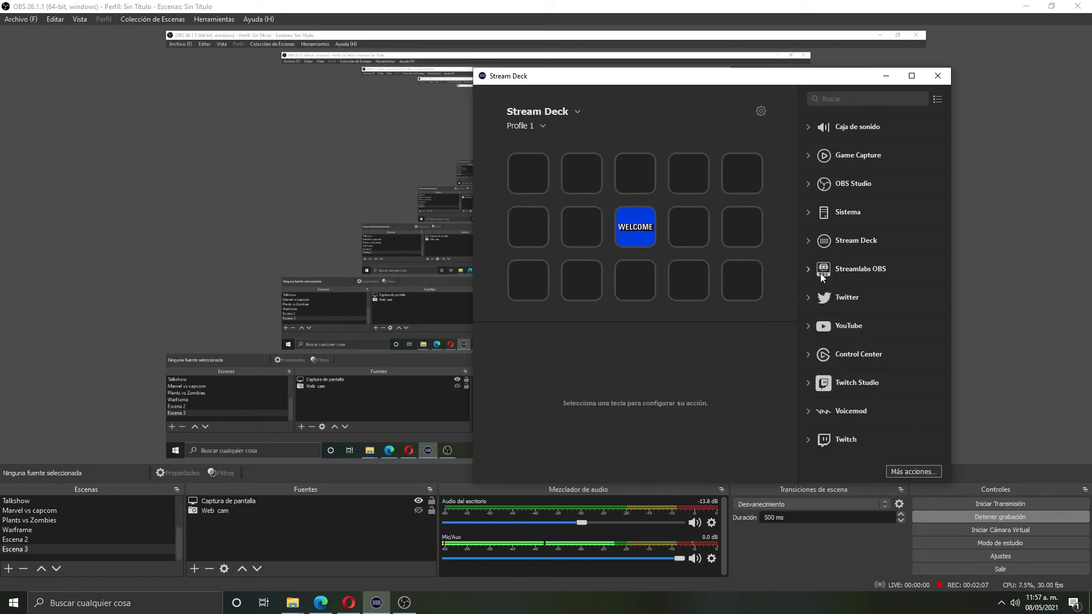
pyautogui.click(812, 268)
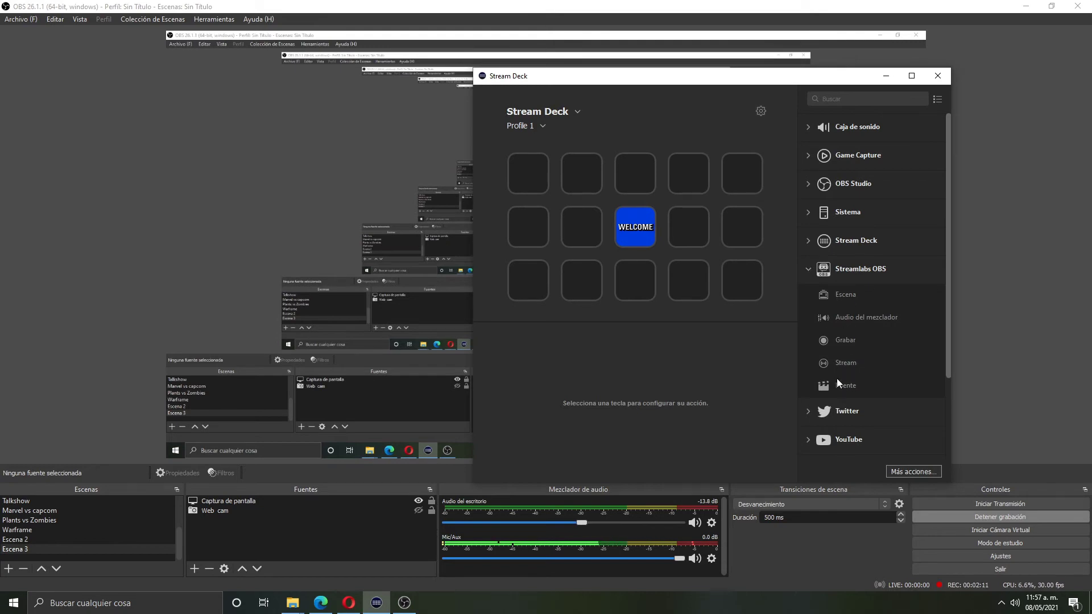
pyautogui.click(812, 267)
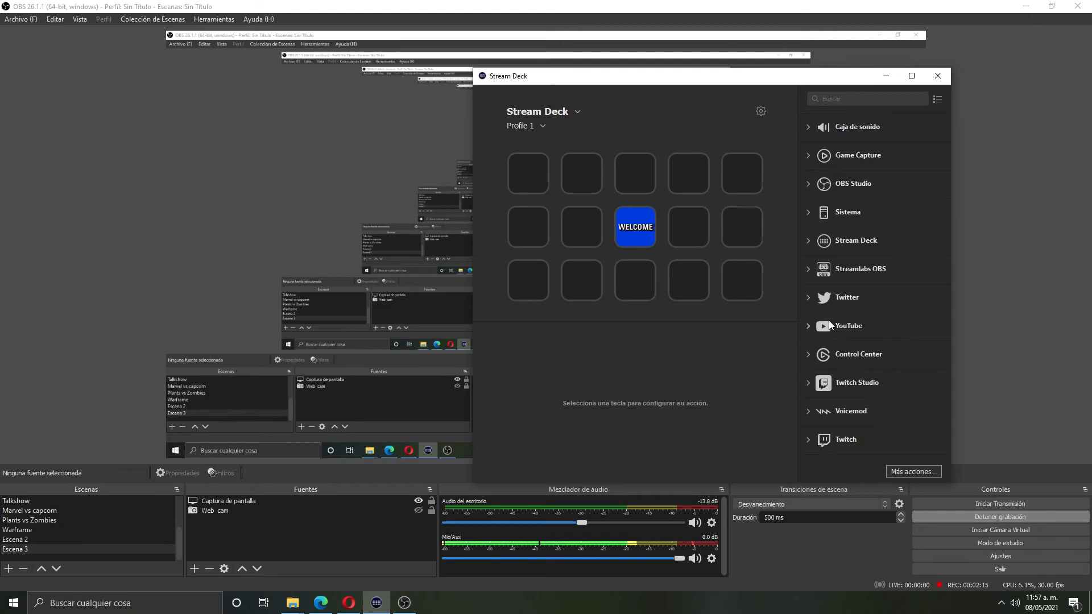
# Step: Examine the actions offered in the Control Center, Twitch Studio, Voicemod and Twitch categories, collapsing each one after viewing
pyautogui.click(814, 357)
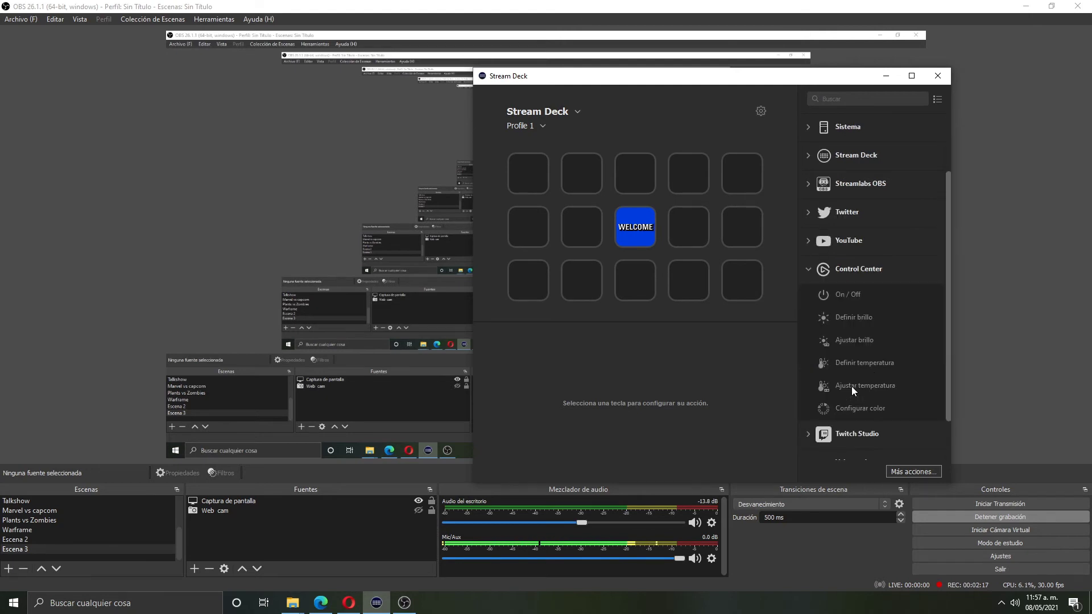
pyautogui.click(813, 268)
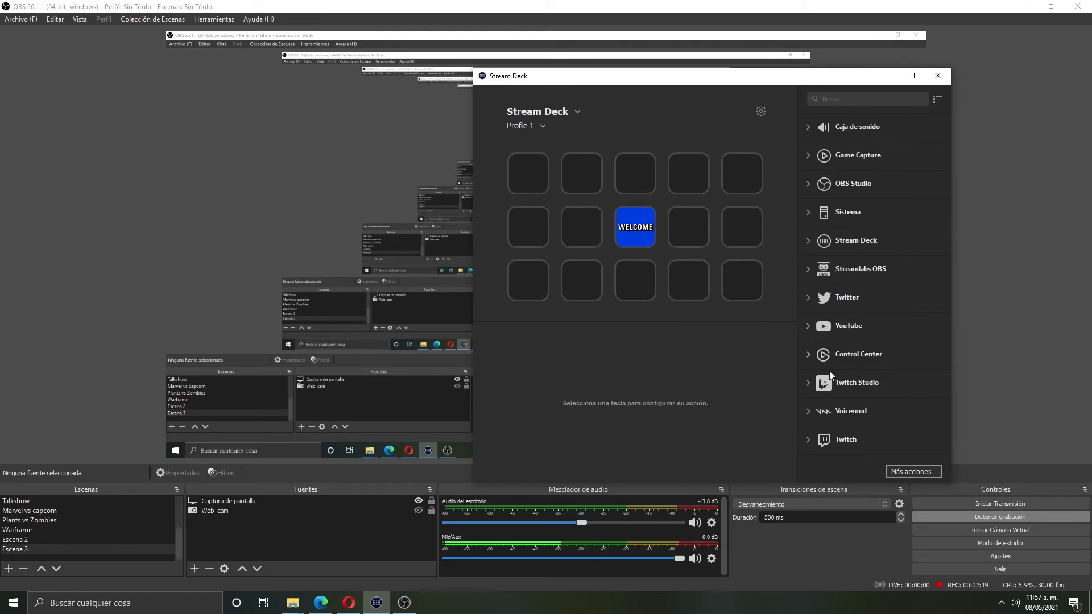
pyautogui.click(808, 382)
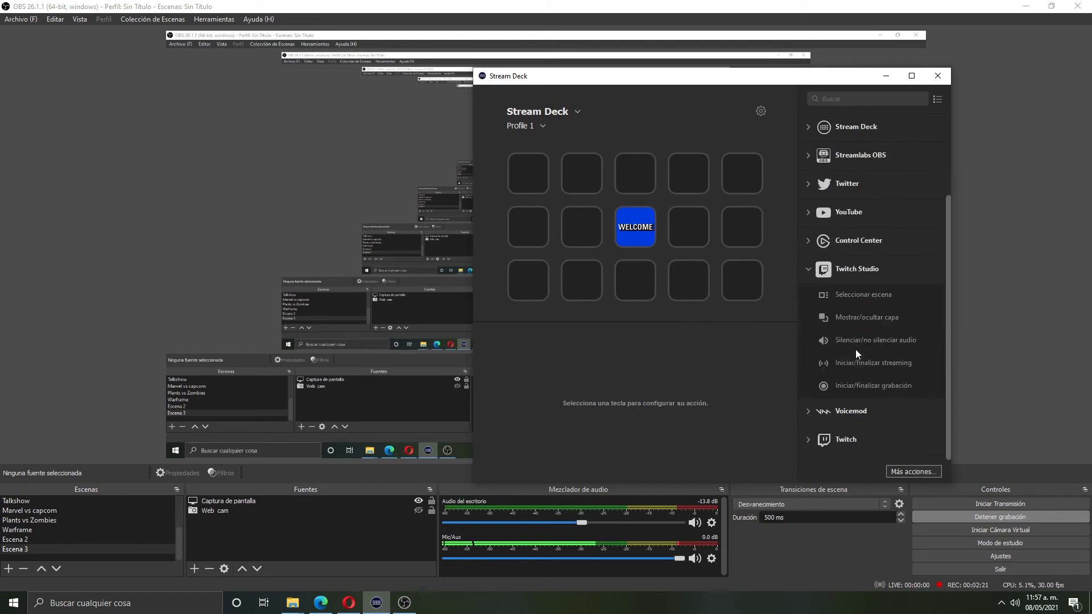
pyautogui.click(807, 270)
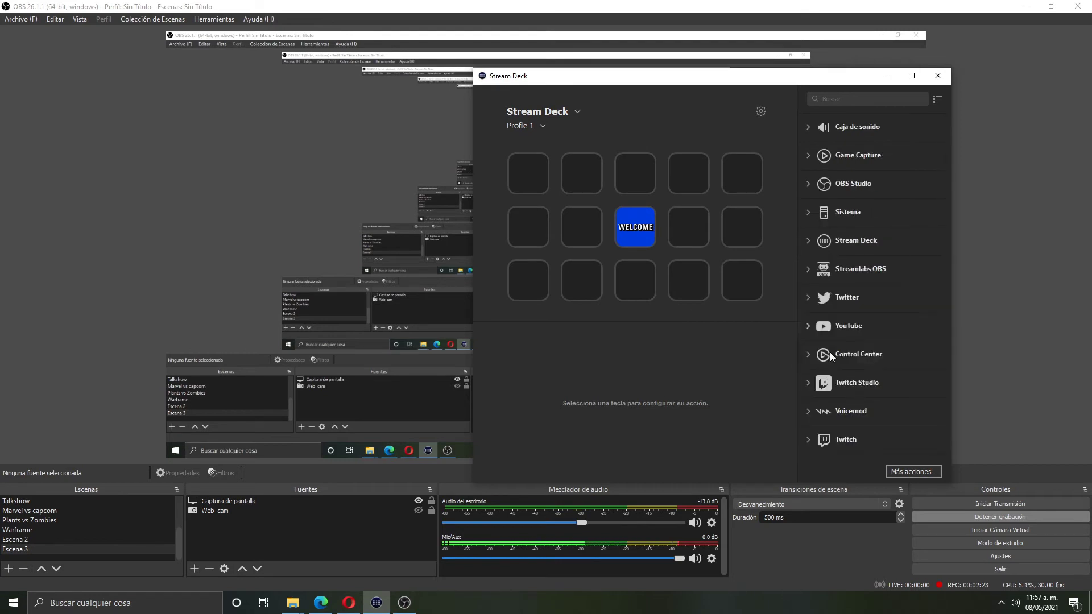
pyautogui.click(808, 411)
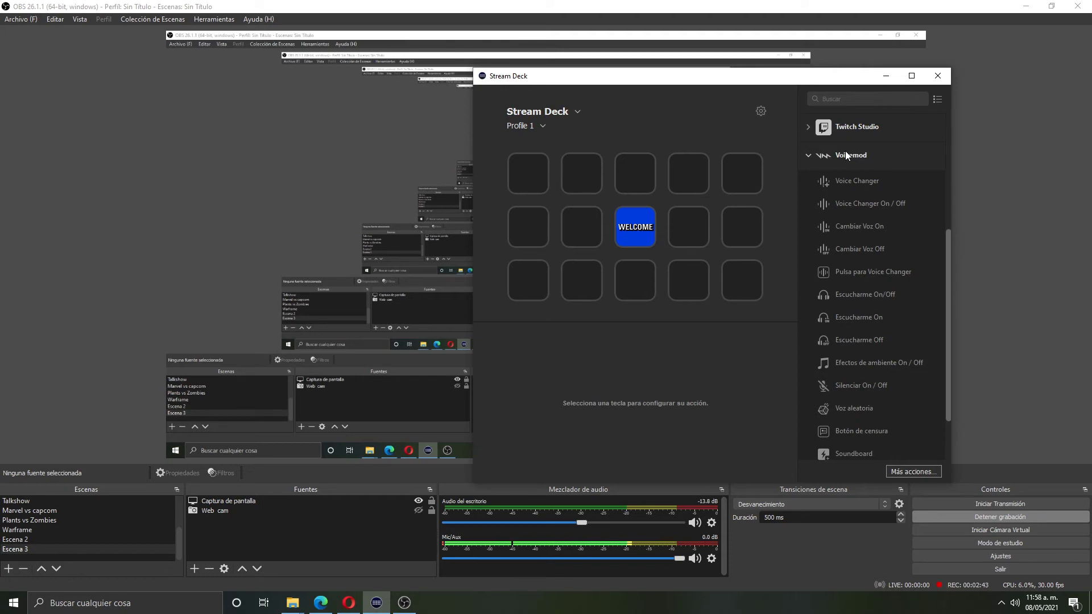
pyautogui.click(807, 155)
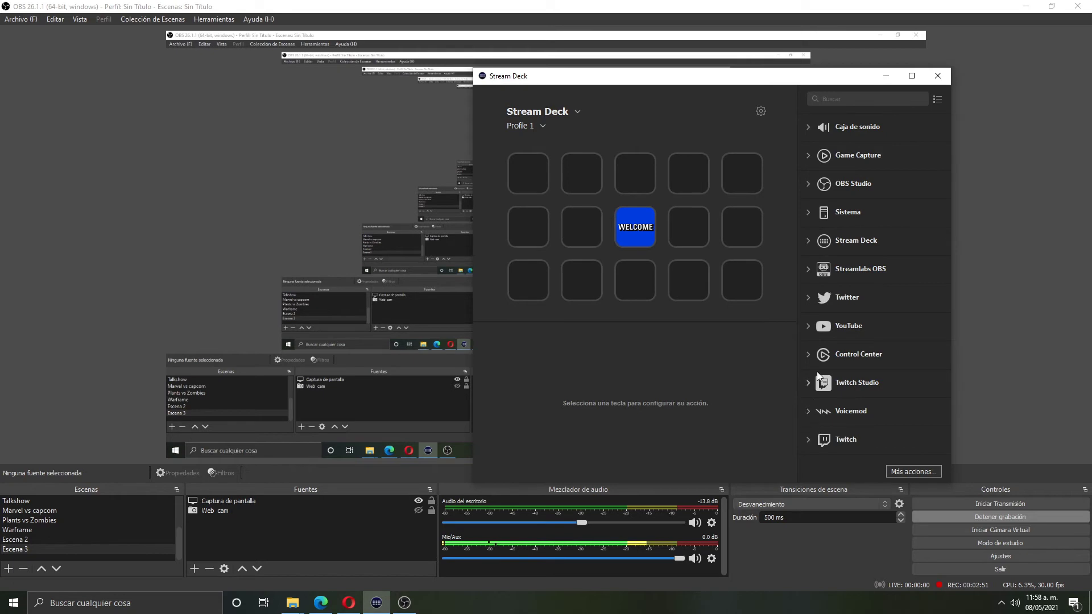
pyautogui.click(810, 439)
pyautogui.scroll(-5, 876, 344)
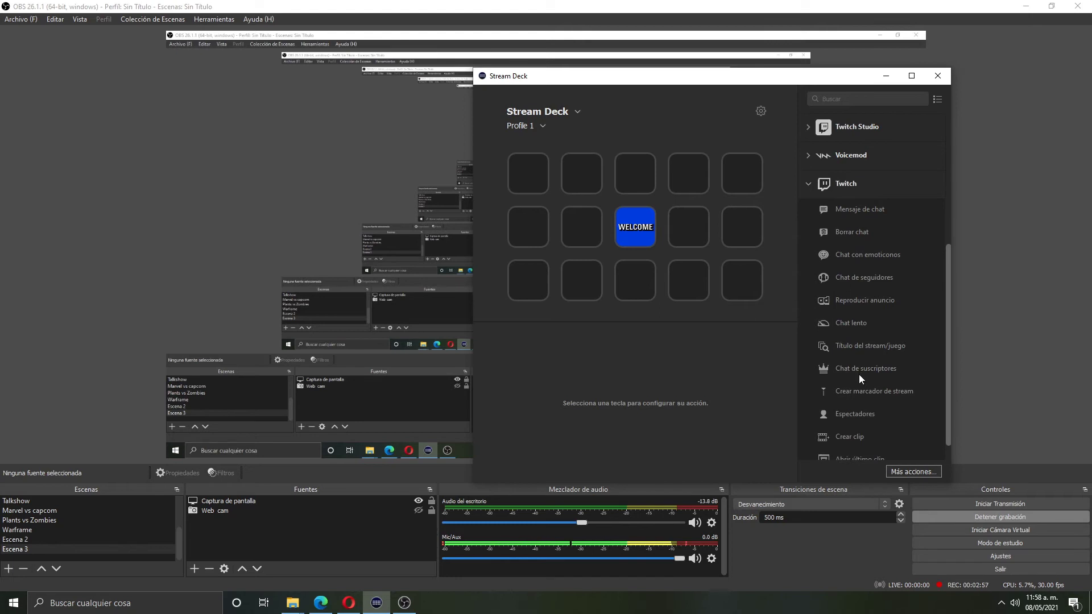
pyautogui.click(810, 182)
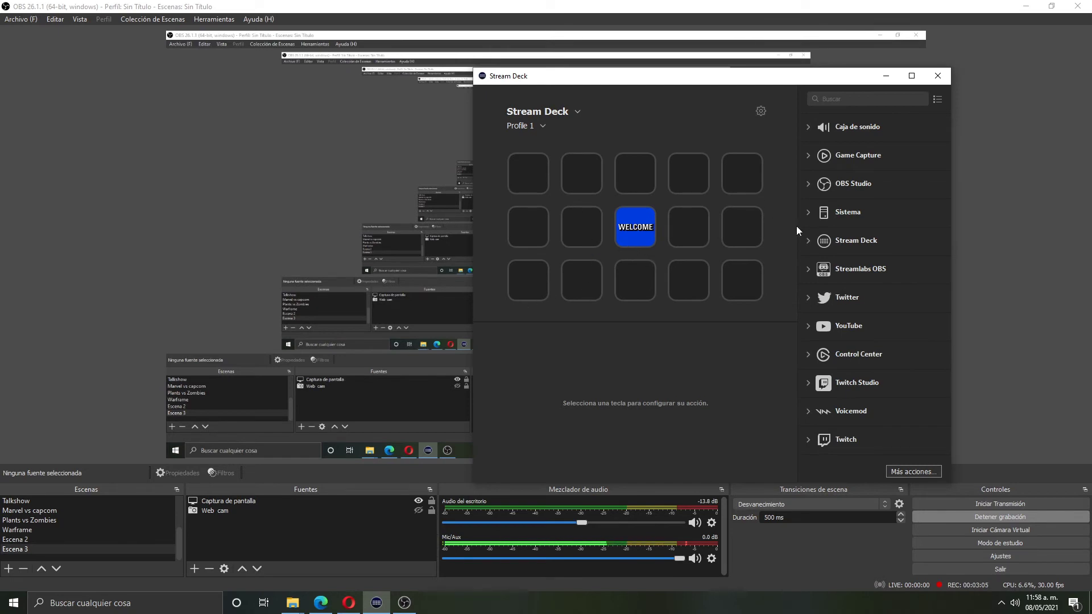
pyautogui.click(809, 213)
pyautogui.click(811, 186)
pyautogui.click(811, 186)
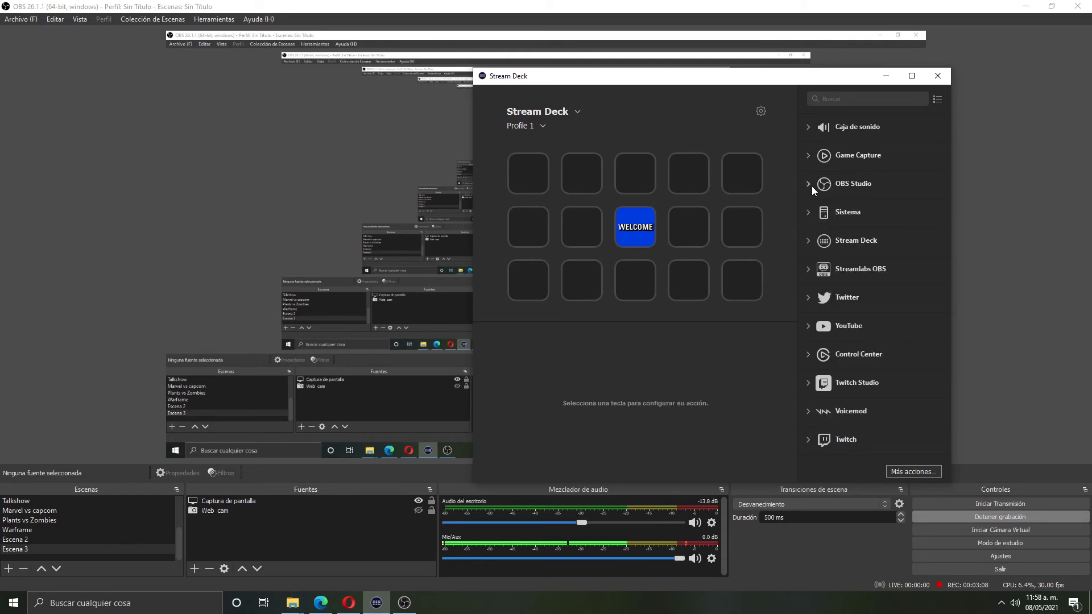
# Step: Create a folder on the first key of Profile 1 and title it "Juegos"
pyautogui.click(811, 241)
pyautogui.moveTo(856, 267); pyautogui.dragTo(808, 263)
pyautogui.rightClick(538, 170)
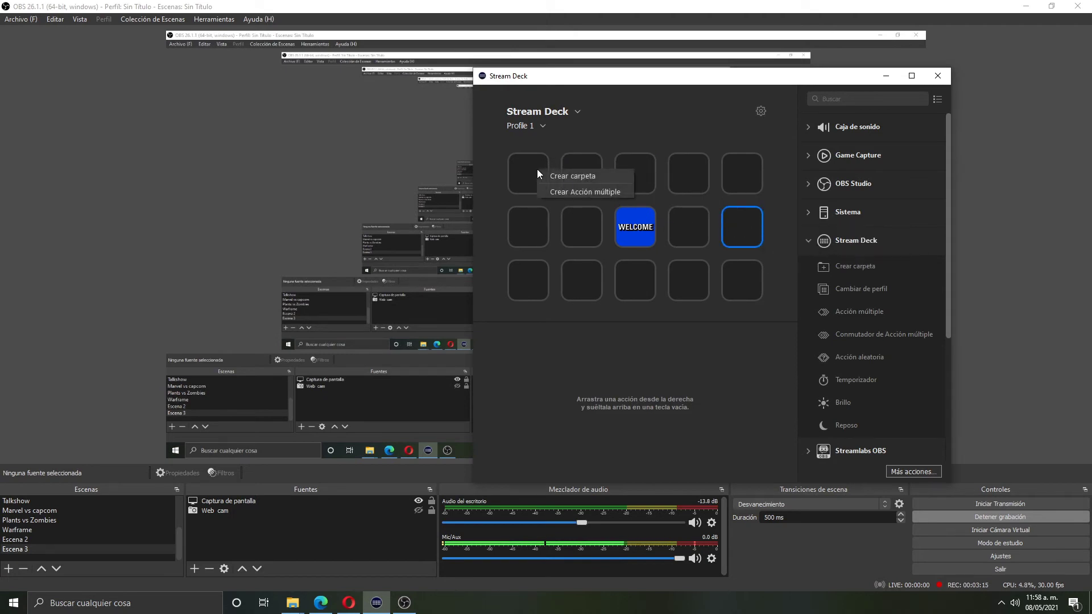
pyautogui.click(554, 176)
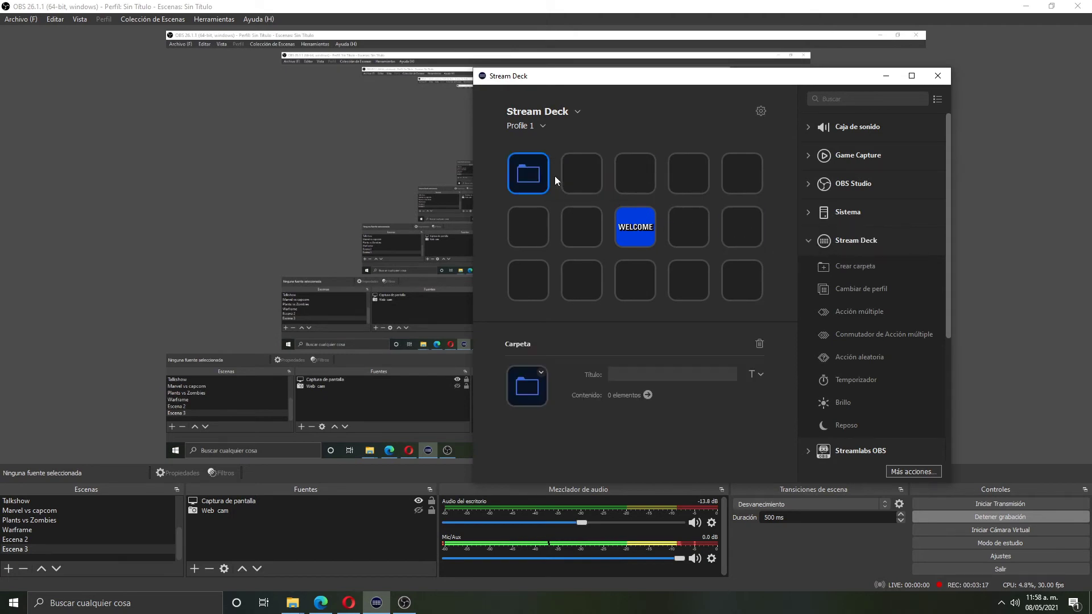
pyautogui.click(642, 377)
pyautogui.write('Juegos')
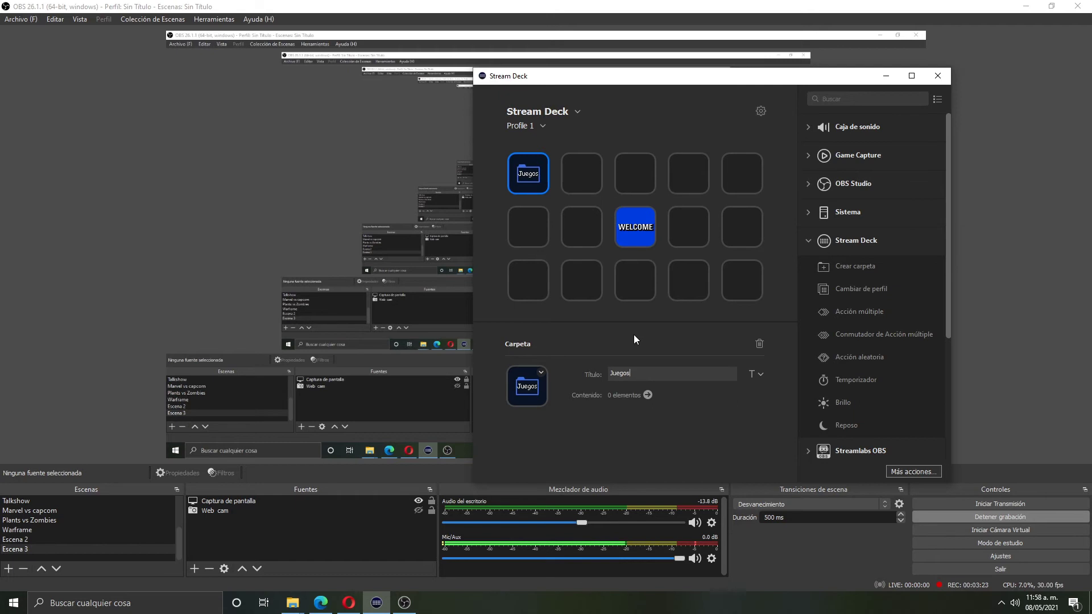
# Step: Align the Juegos folder's title to the top and add line breaks before the text to lower it beneath the folder icon
pyautogui.click(761, 373)
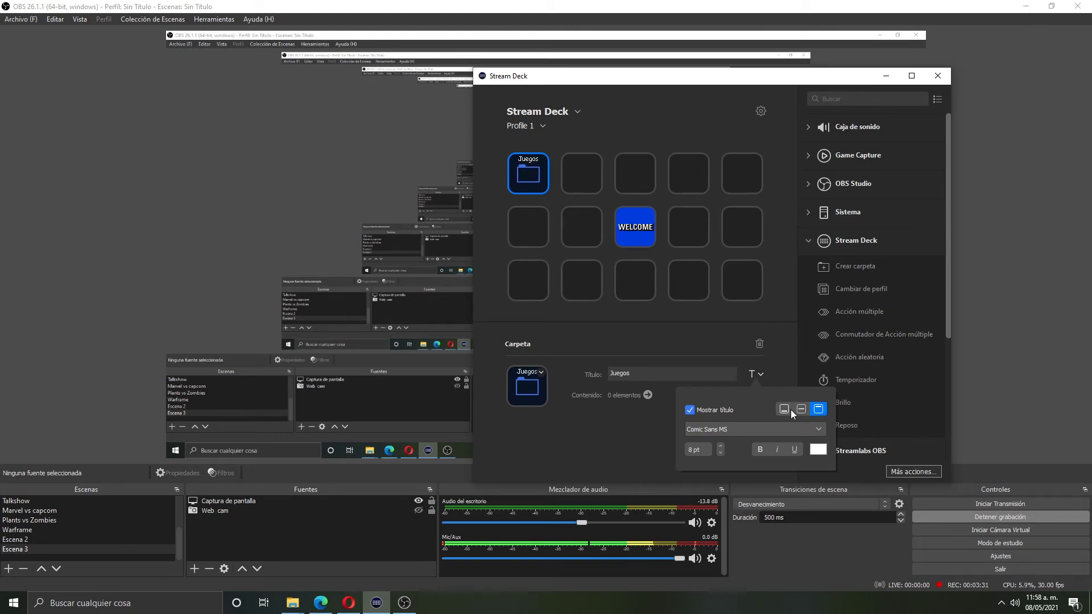
pyautogui.click(783, 409)
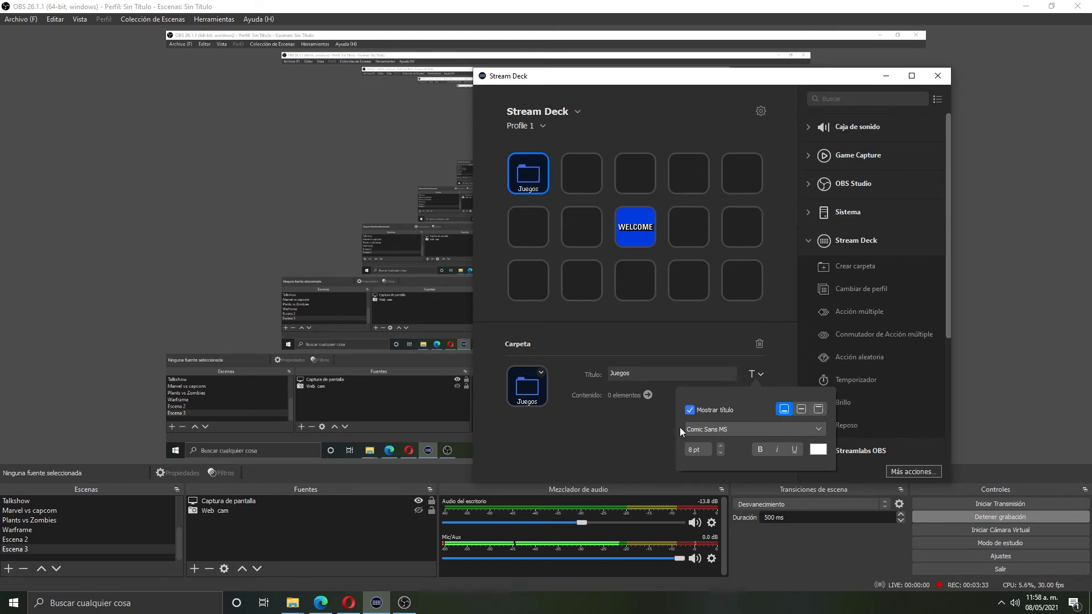
pyautogui.click(818, 409)
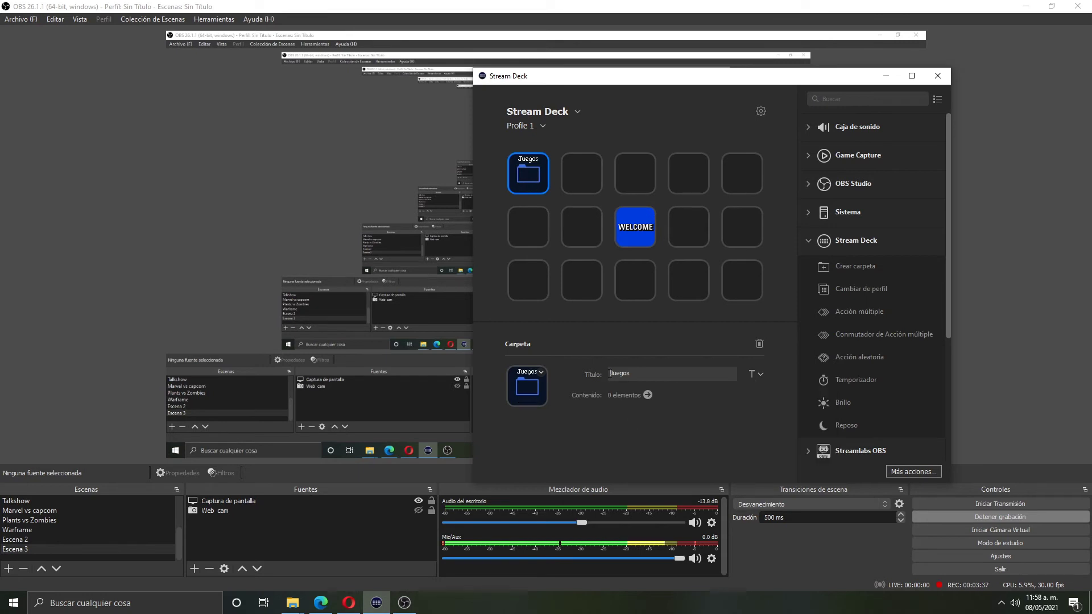
pyautogui.press('Return')
pyautogui.press('Return')
pyautogui.press('Return')
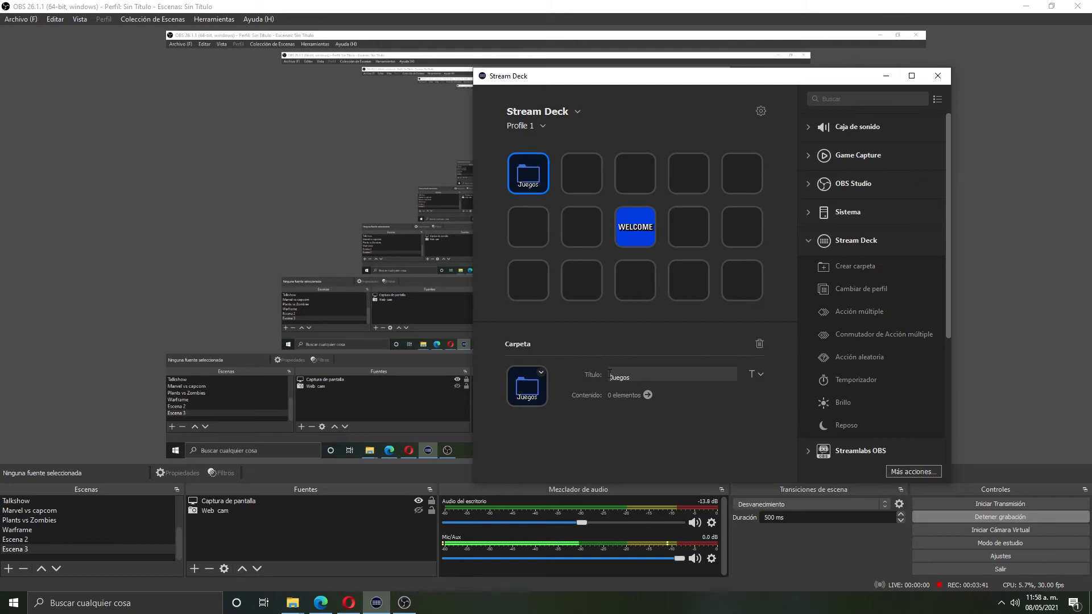
pyautogui.press('BackSpace')
pyautogui.press('Return')
# Step: Inside the Juegos folder, add an Abrir action from Sistema to the second key and title it "Among Us"
pyautogui.doubleClick(529, 186)
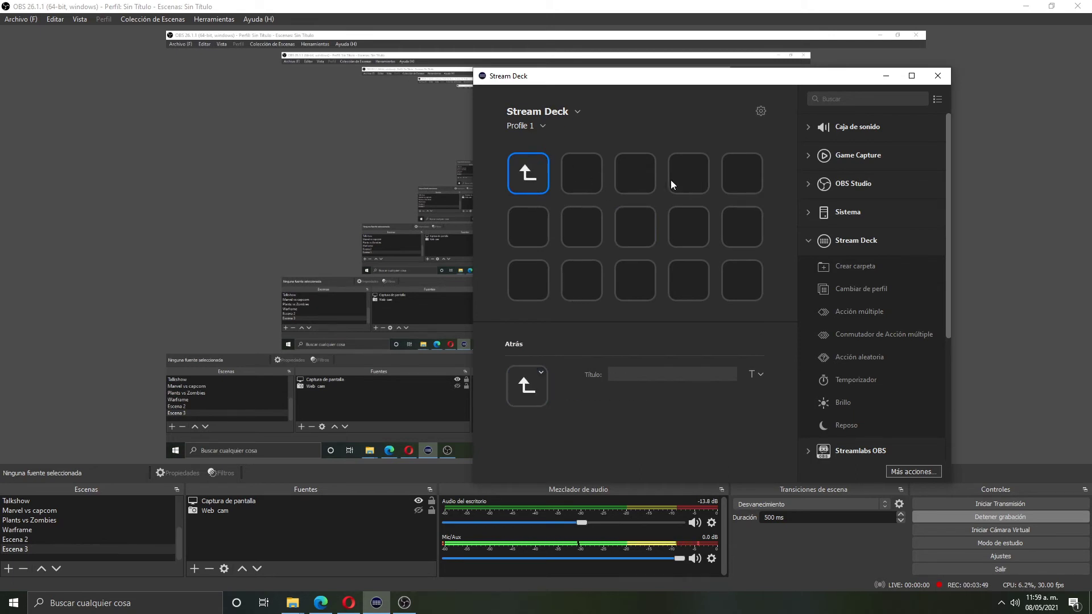
pyautogui.click(807, 240)
pyautogui.click(809, 212)
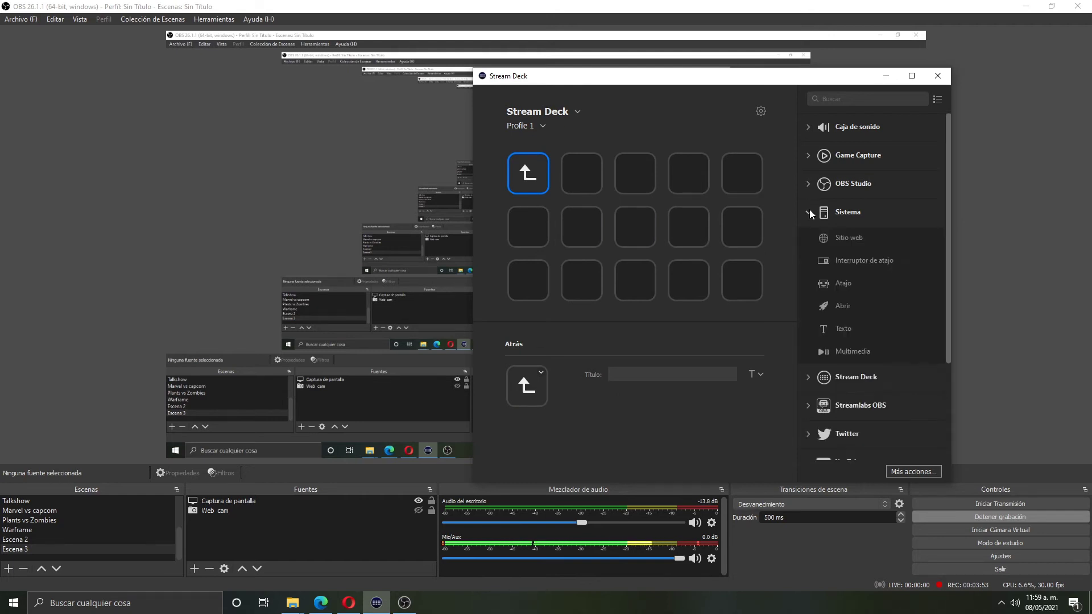
pyautogui.moveTo(842, 307); pyautogui.dragTo(589, 176)
pyautogui.click(629, 372)
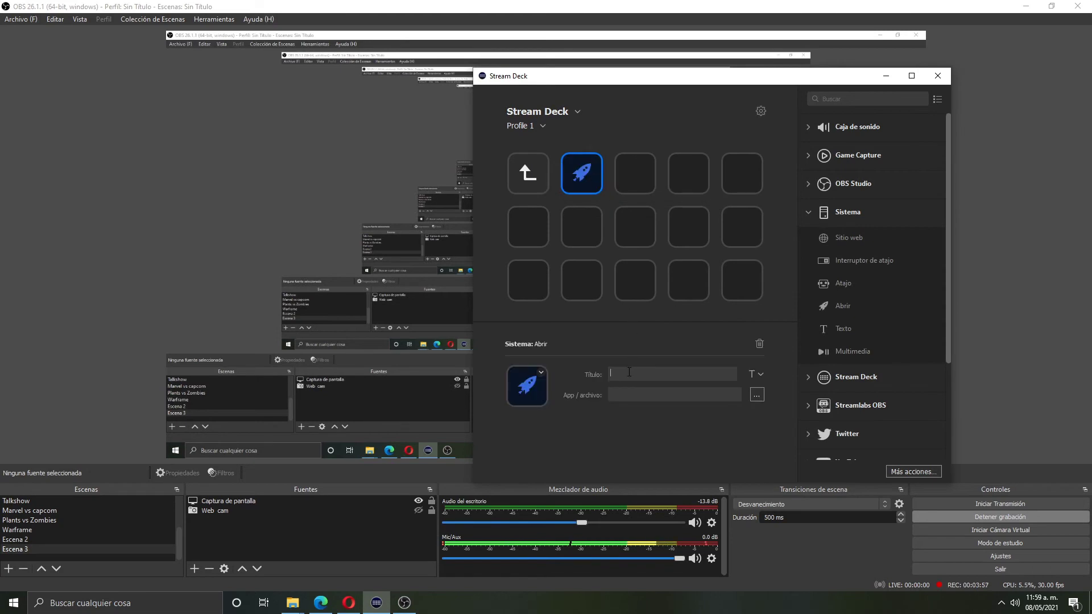
pyautogui.write('Among US')
pyautogui.press('BackSpace')
pyautogui.write('s')
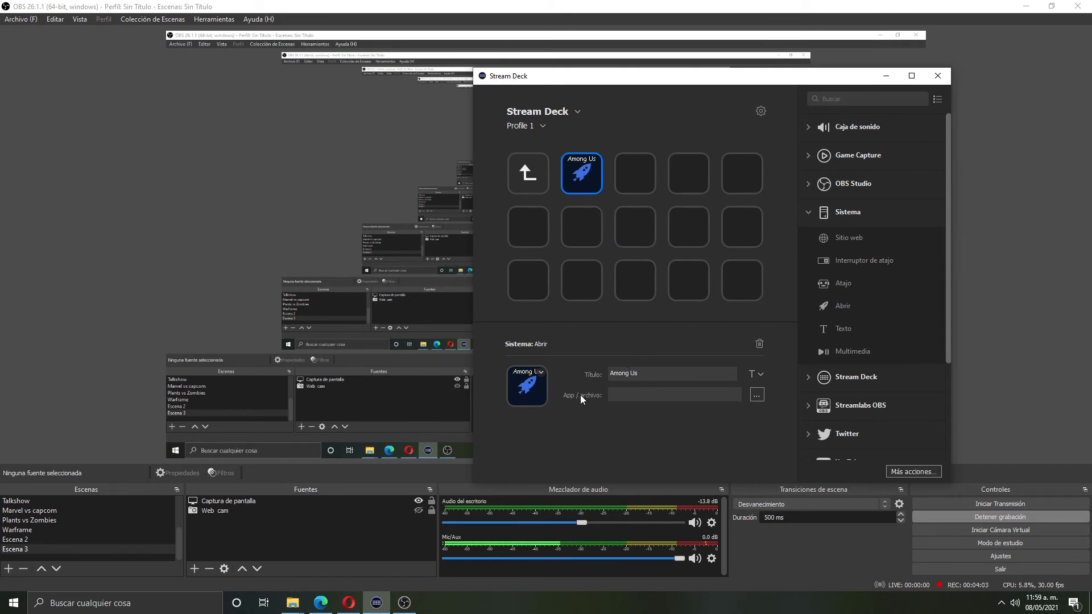
# Step: Assign the Among Us shortcut from the desktop's Juegos folder as the file the key opens
pyautogui.click(763, 397)
pyautogui.click(542, 176)
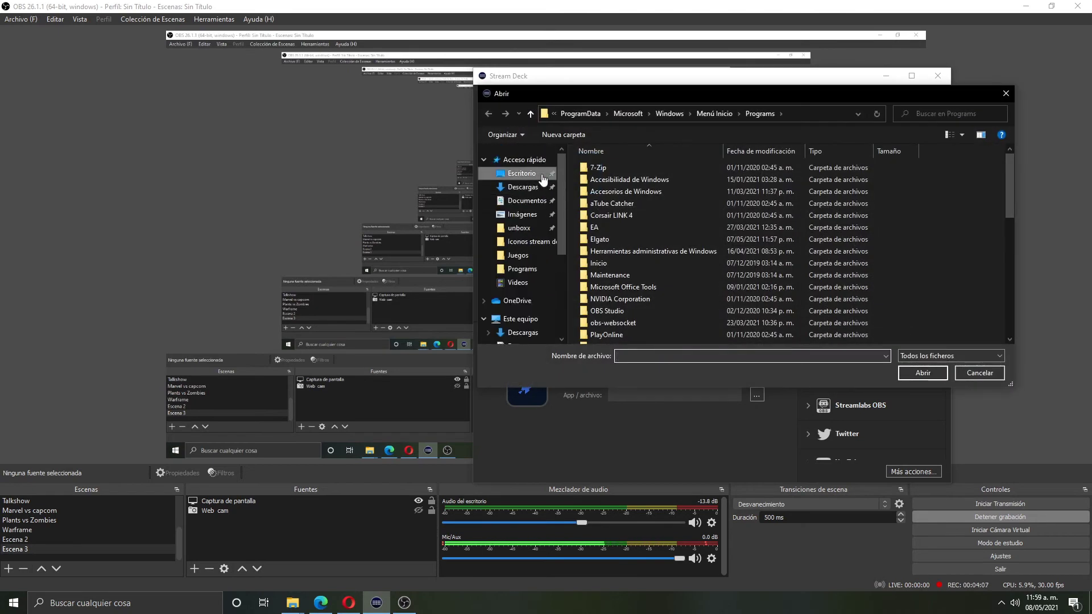
pyautogui.doubleClick(780, 164)
pyautogui.click(598, 219)
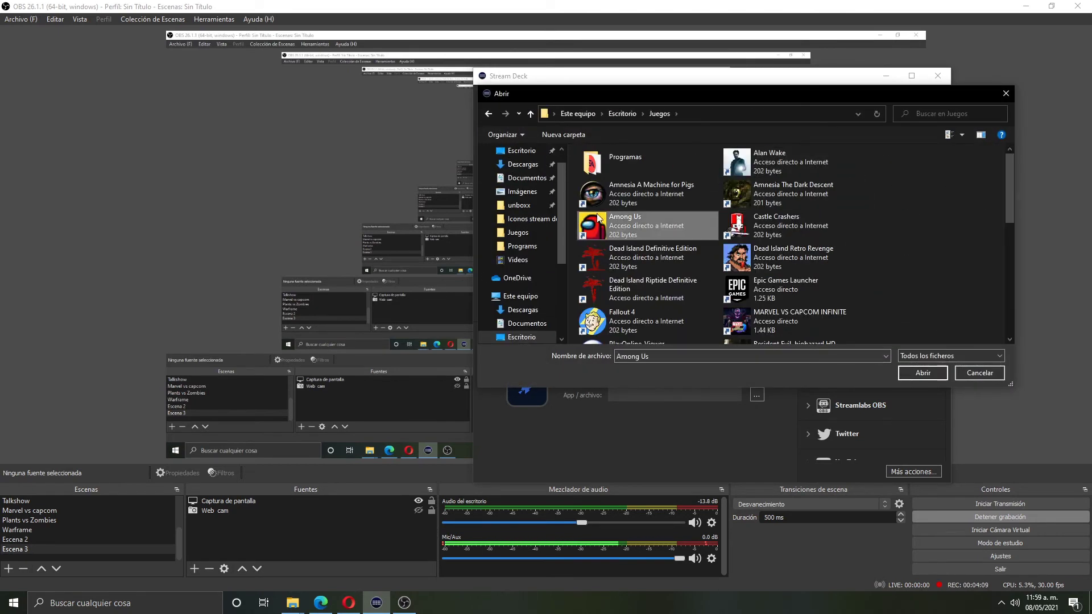
pyautogui.click(913, 373)
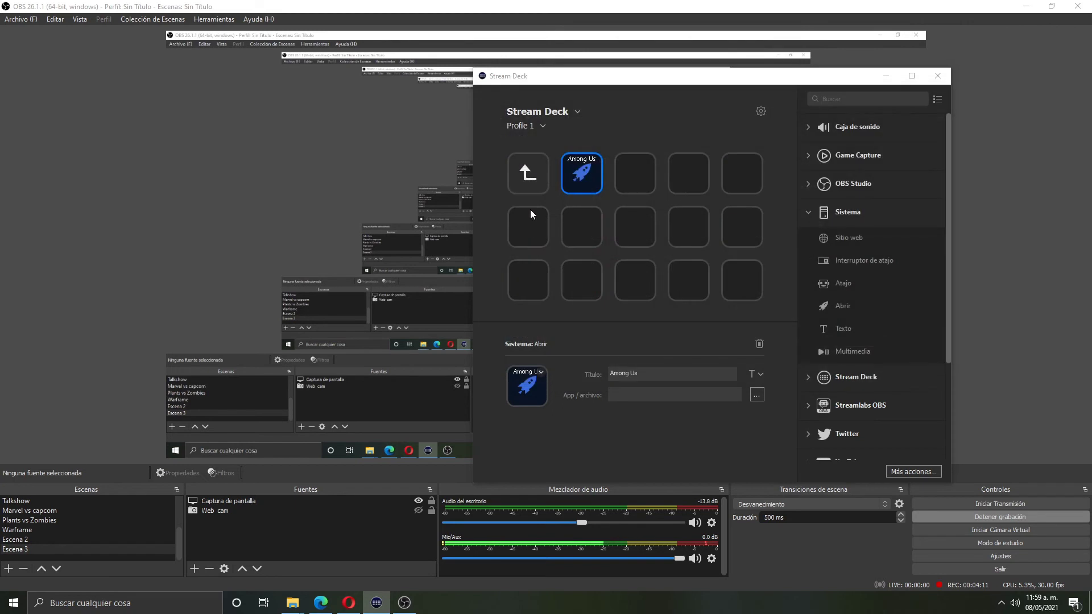
# Step: Split the Among Us title onto two lines and lower it on the key with leading line breaks
pyautogui.click(623, 373)
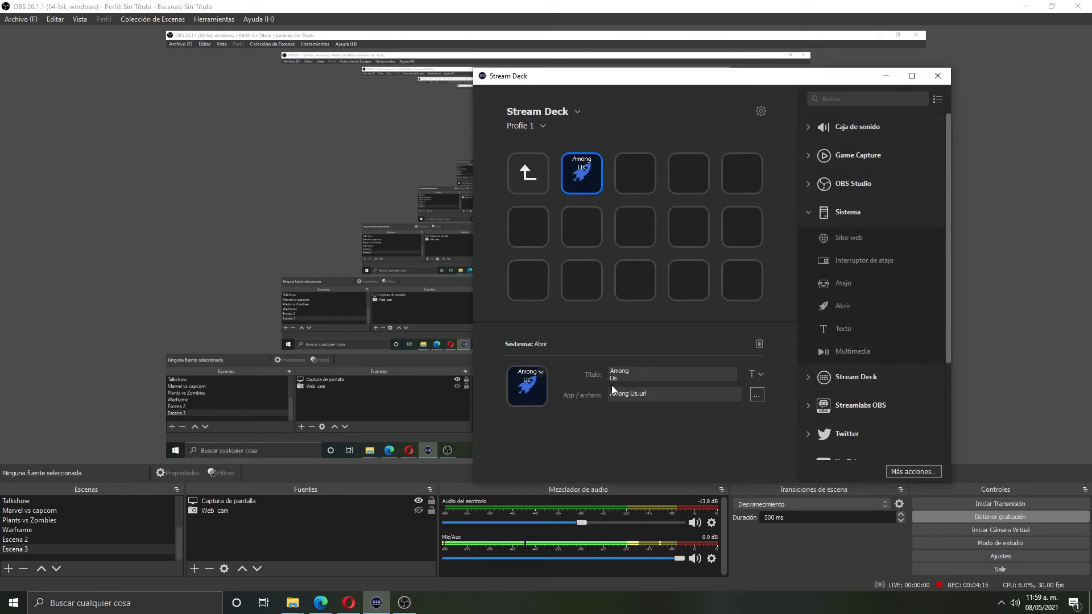
pyautogui.press('Return')
pyautogui.press('Return')
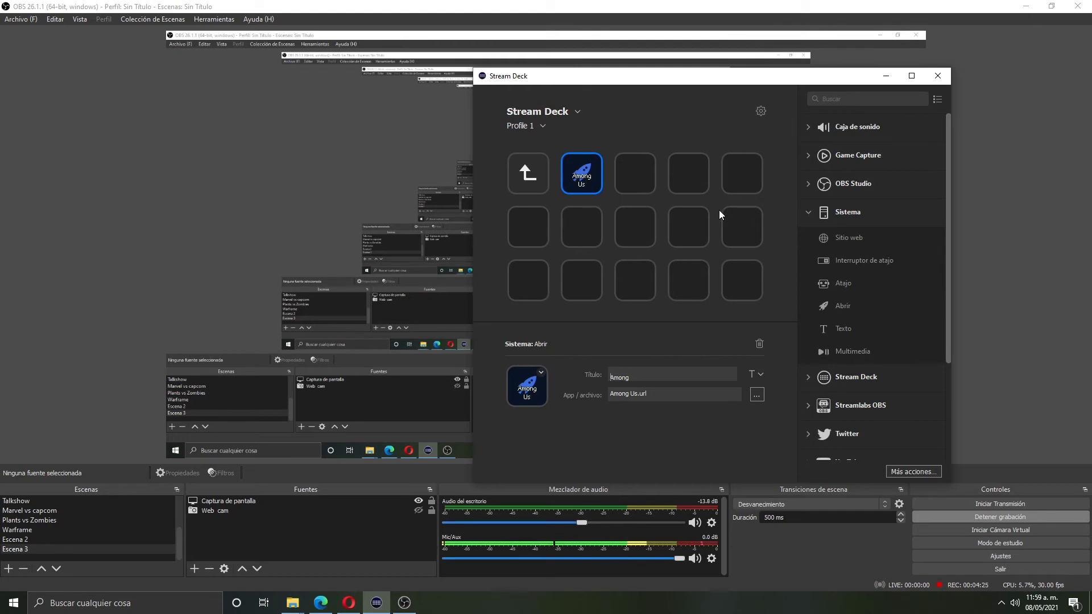
# Step: Create a folder on the key beside Among Us and title it "Survival Horror" on two lines
pyautogui.click(638, 179)
pyautogui.rightClick(638, 179)
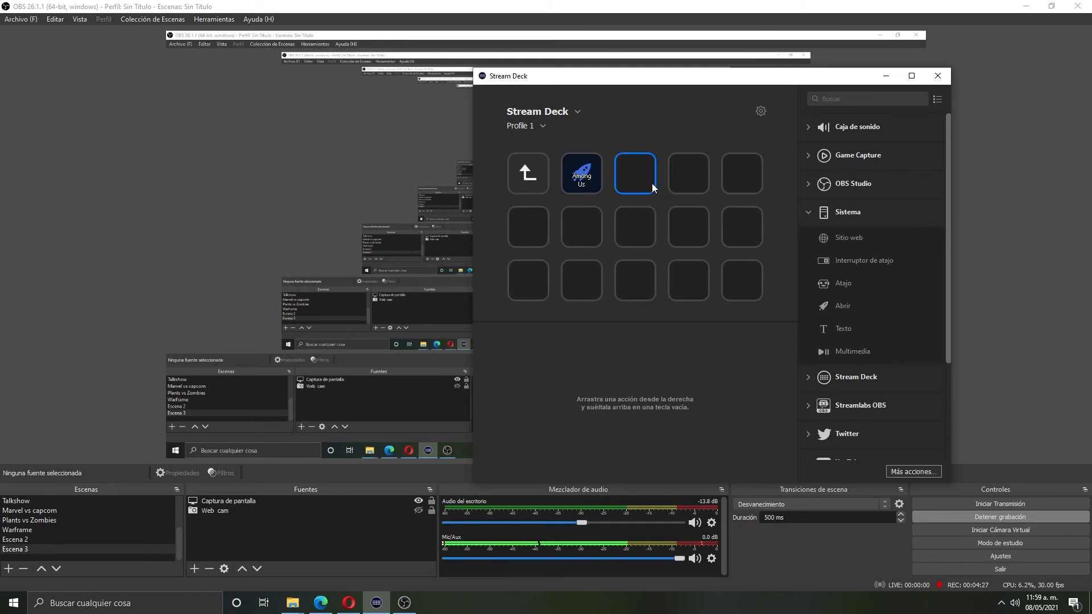
pyautogui.rightClick(636, 183)
pyautogui.click(659, 185)
pyautogui.click(627, 368)
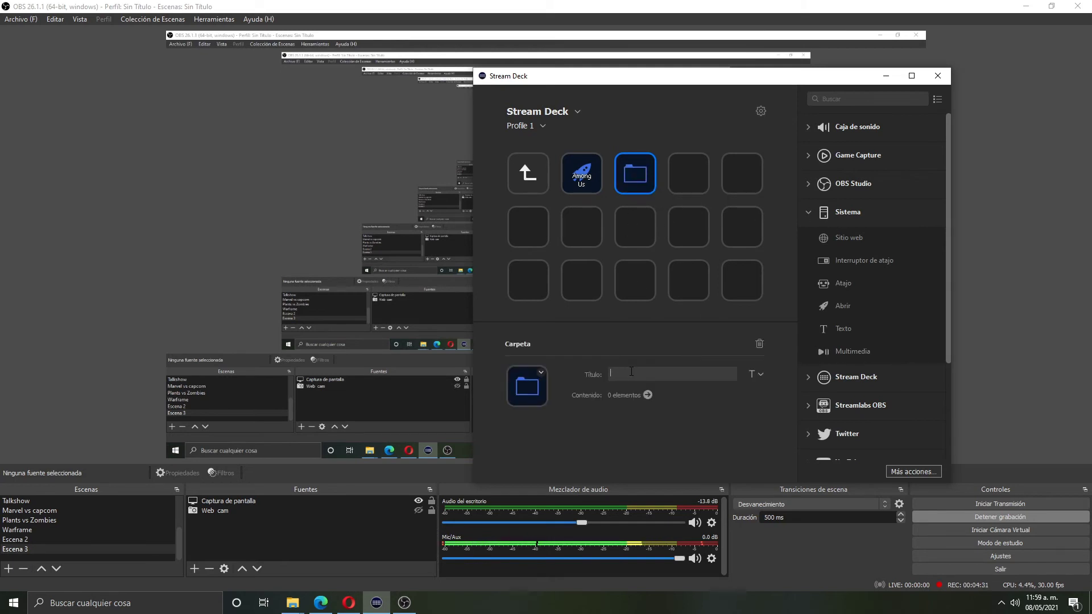
pyautogui.write('Survival')
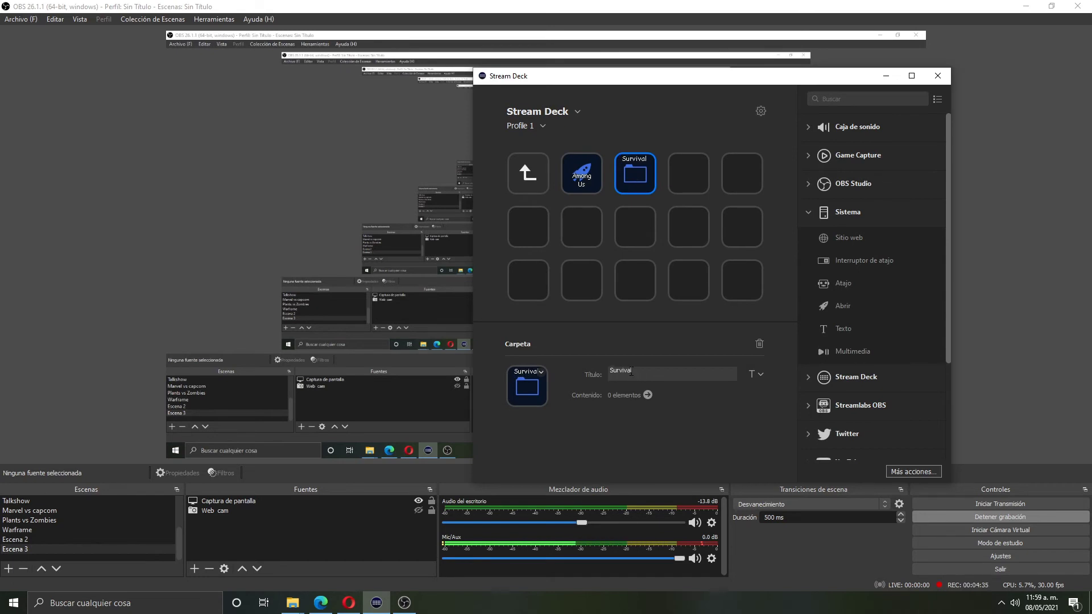
pyautogui.press('Return')
pyautogui.write('Horror')
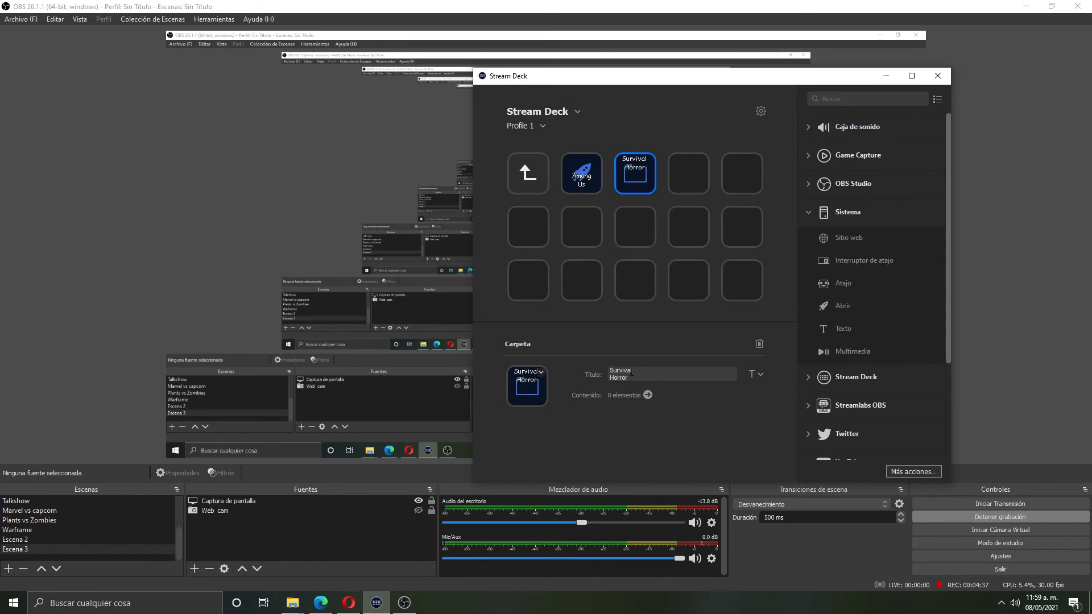
# Step: Align the Survival Horror folder's title to the middle of the key
pyautogui.click(761, 373)
pyautogui.click(802, 409)
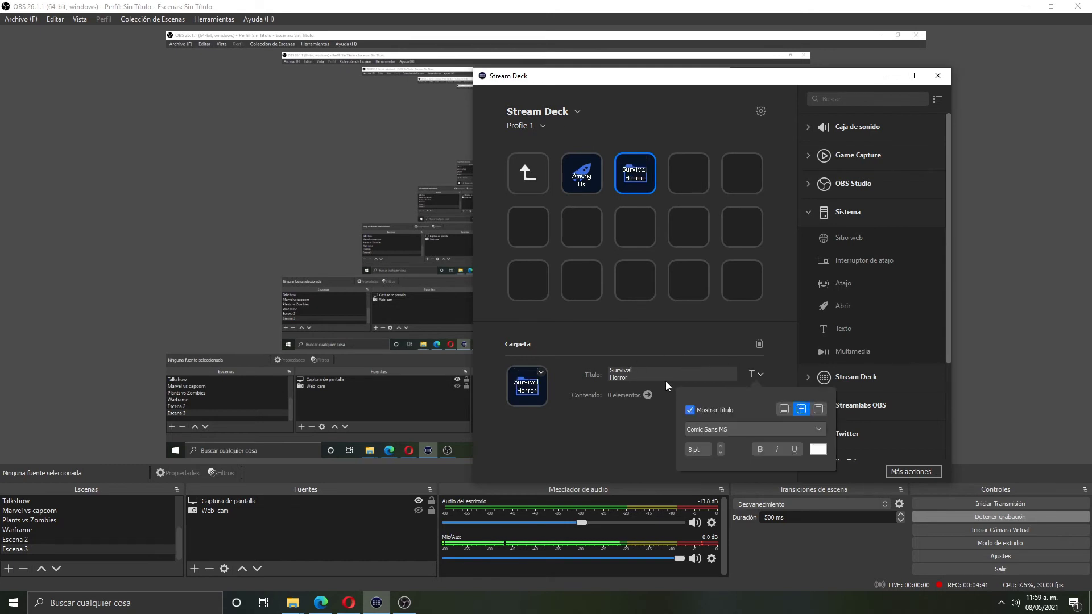
pyautogui.click(626, 407)
pyautogui.click(630, 310)
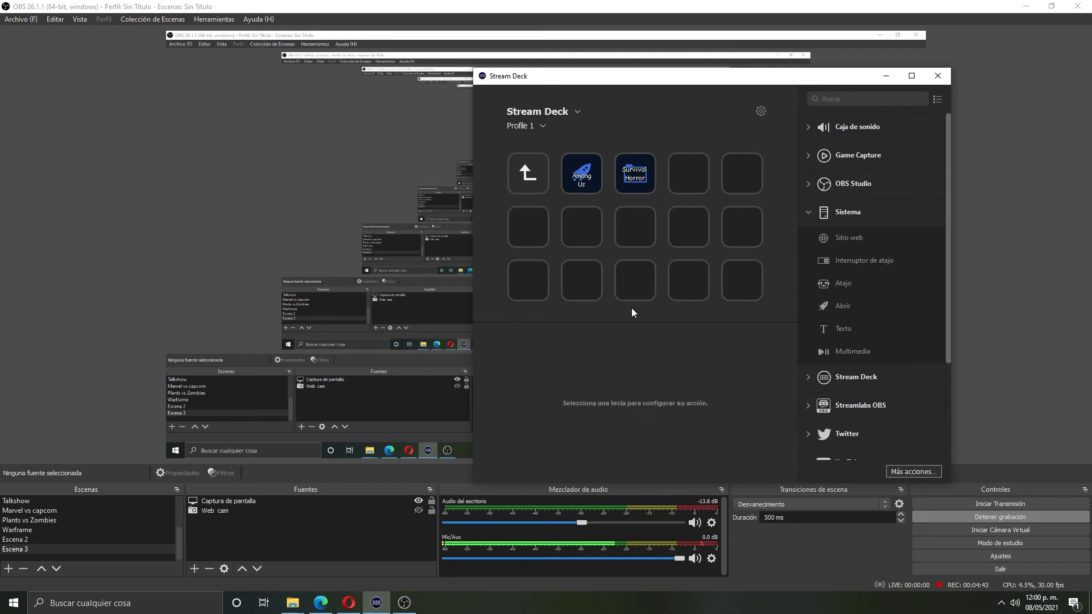
# Step: Add an Abrir action to the second key inside the Survival Horror folder
pyautogui.rightClick(586, 173)
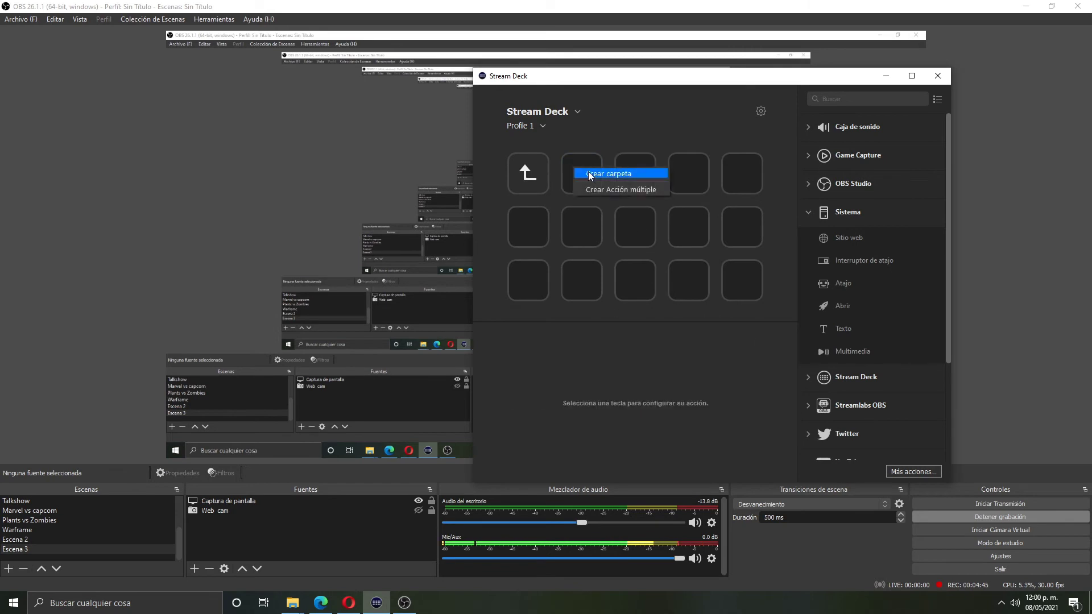
pyautogui.click(830, 302)
pyautogui.moveTo(830, 302); pyautogui.dragTo(572, 165)
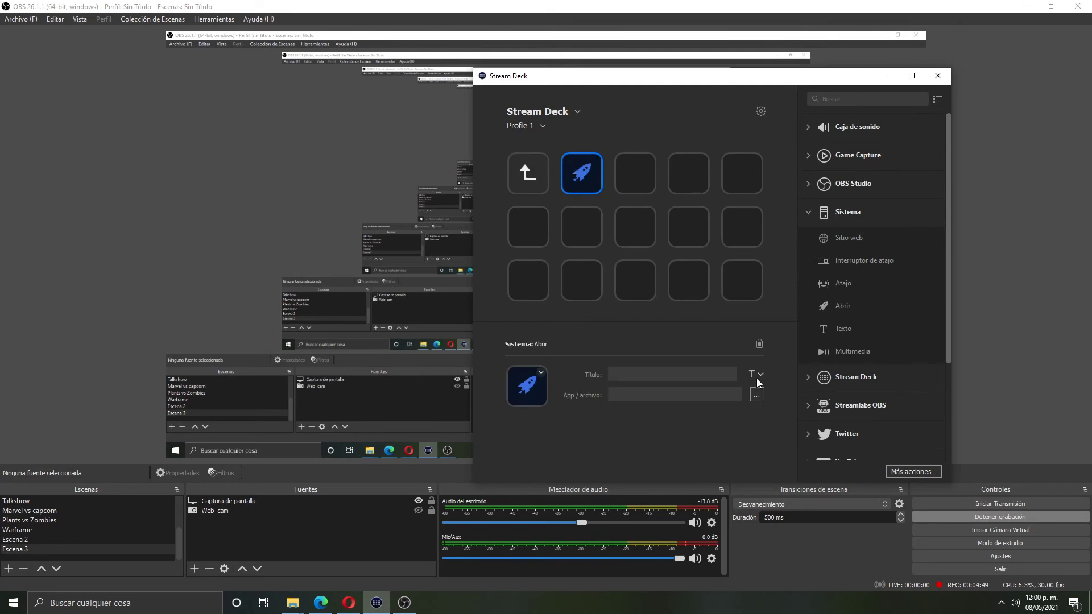
# Step: Assign the Resident Evil 5 Biohazard 5 shortcut from the desktop's Juegos folder to the new Abrir key
pyautogui.click(757, 395)
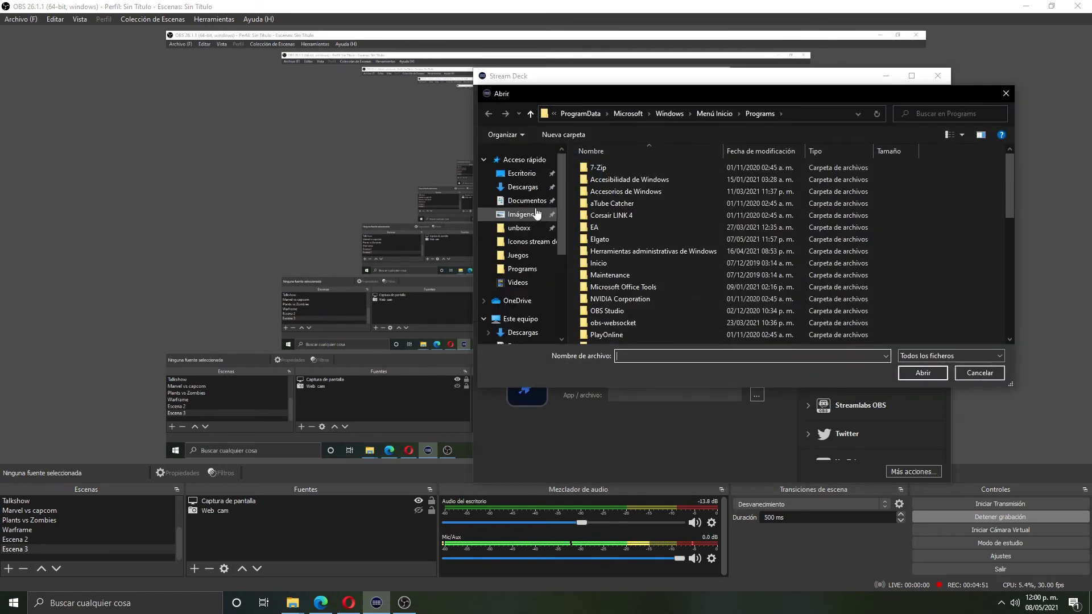
pyautogui.click(534, 175)
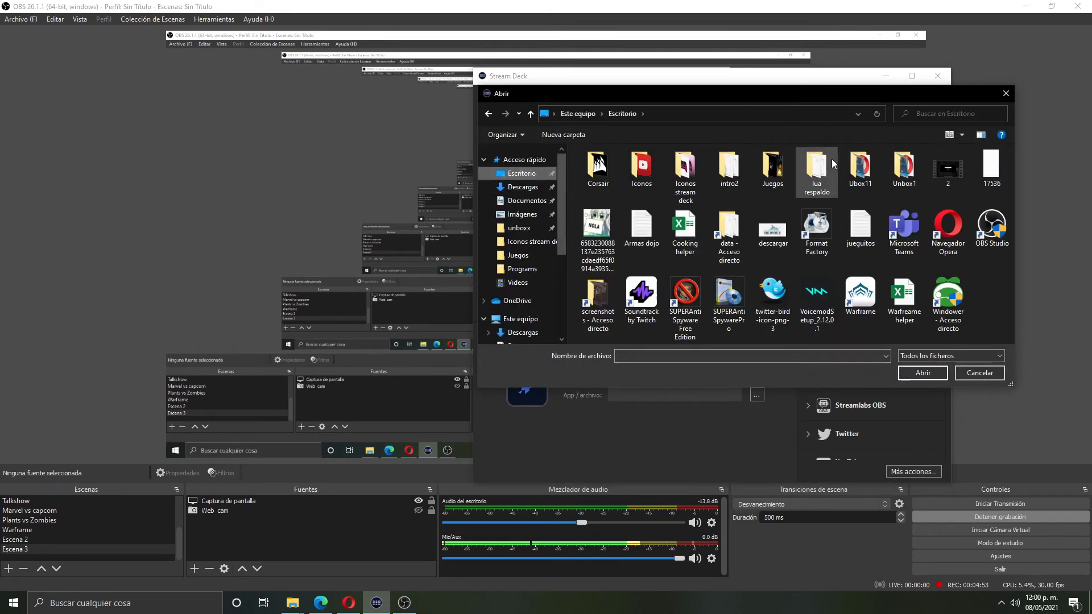
pyautogui.doubleClick(774, 169)
pyautogui.scroll(-10, 821, 221)
pyautogui.scroll(5, 821, 217)
pyautogui.click(776, 186)
pyautogui.click(922, 372)
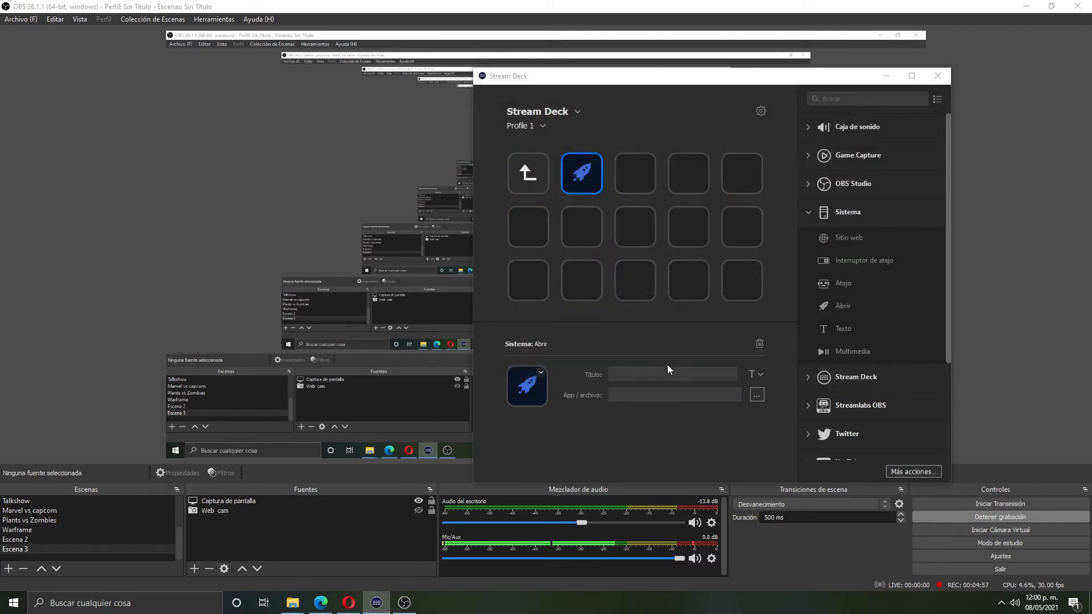
# Step: Set the title of the Resident Evil 5 key to "RE5"
pyautogui.click(633, 375)
pyautogui.write('Resident')
pyautogui.press('Return')
pyautogui.write('Evil')
pyautogui.moveTo(633, 377); pyautogui.dragTo(603, 360)
pyautogui.write('RE5')
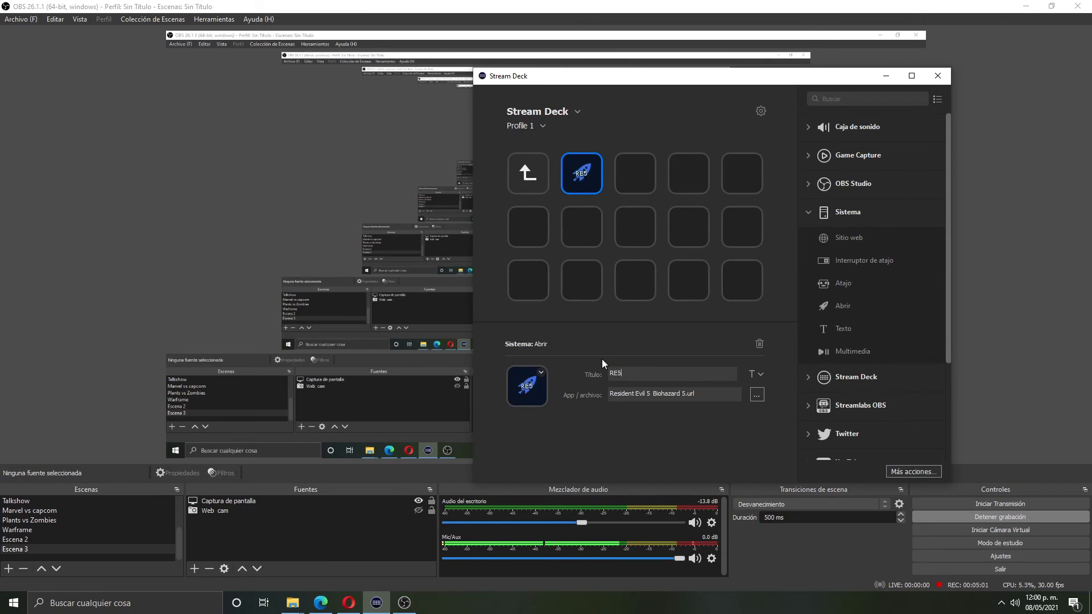
# Step: Add an Abrir action to the key beside RE5 and assign it the Resident Evil Revelations 2 shortcut from the desktop's Juegos folder
pyautogui.click(646, 174)
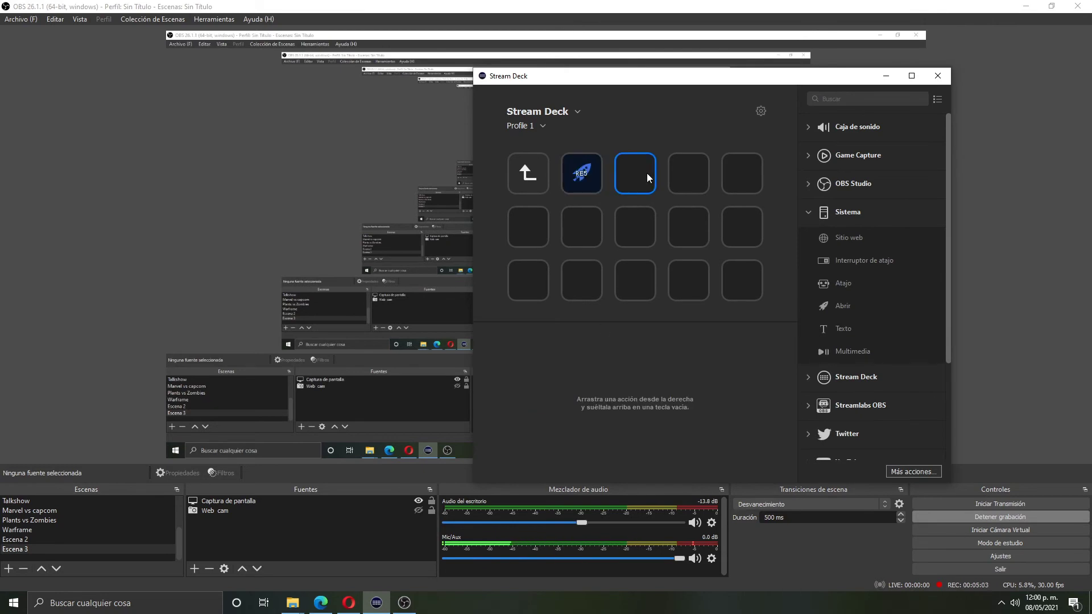
pyautogui.rightClick(646, 173)
pyautogui.moveTo(837, 308); pyautogui.dragTo(639, 174)
pyautogui.click(756, 395)
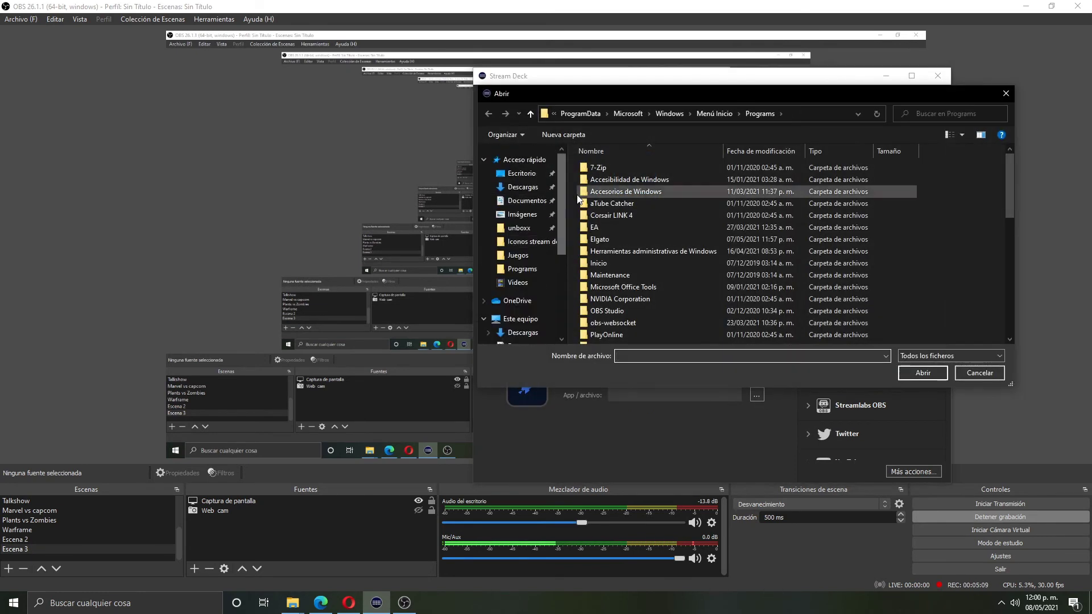
pyautogui.click(522, 173)
pyautogui.doubleClick(774, 168)
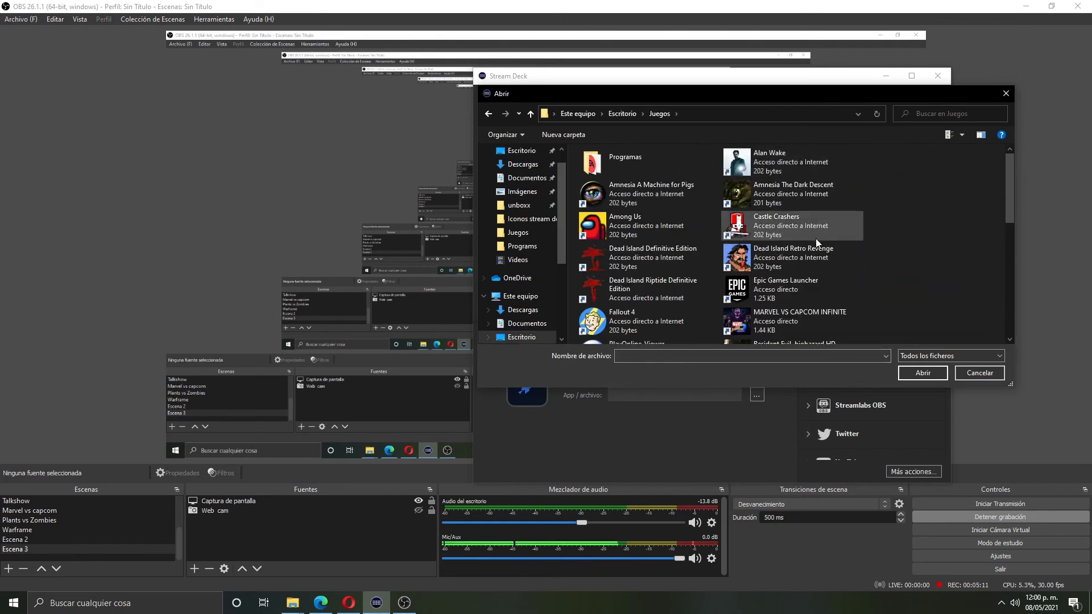
pyautogui.scroll(-3, 815, 234)
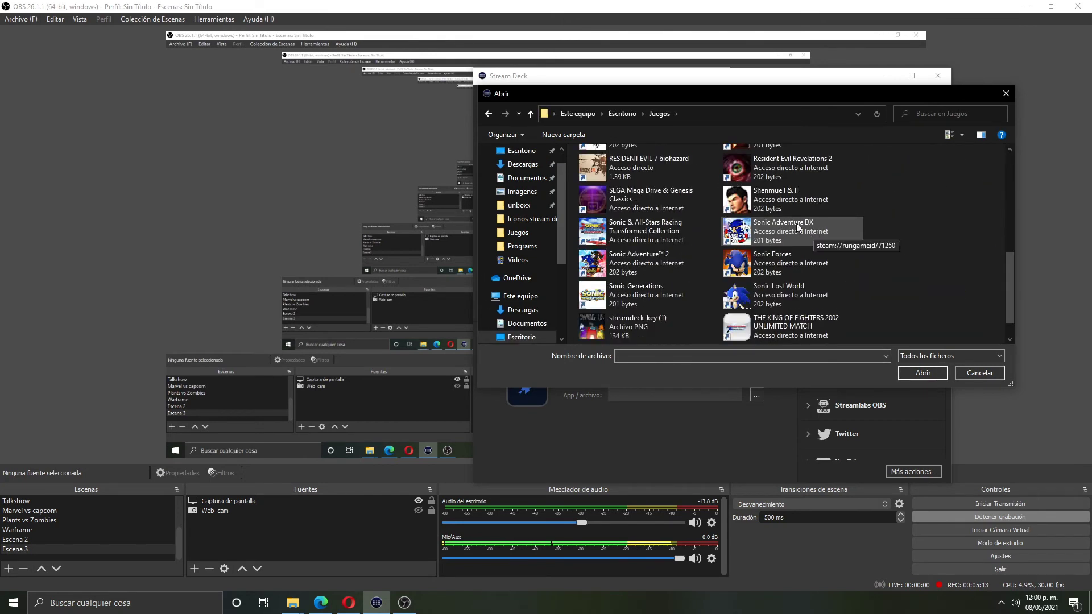
pyautogui.click(760, 158)
pyautogui.press('Return')
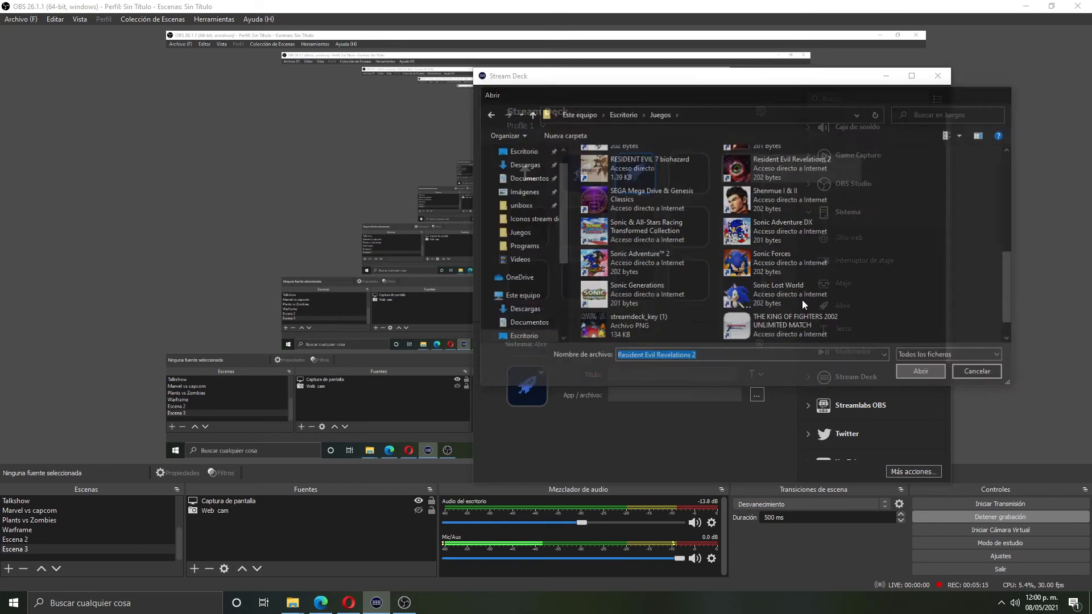
# Step: Set the title of the Resident Evil Revelations 2 key to "RE2"
pyautogui.click(635, 374)
pyautogui.moveTo(634, 375); pyautogui.dragTo(578, 348)
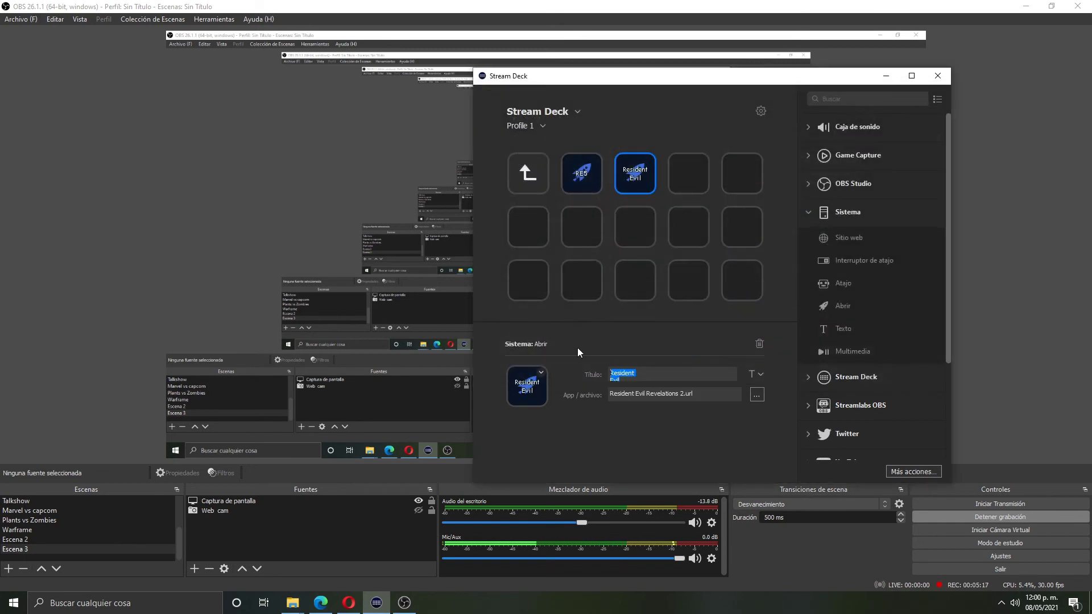
pyautogui.write('RE2')
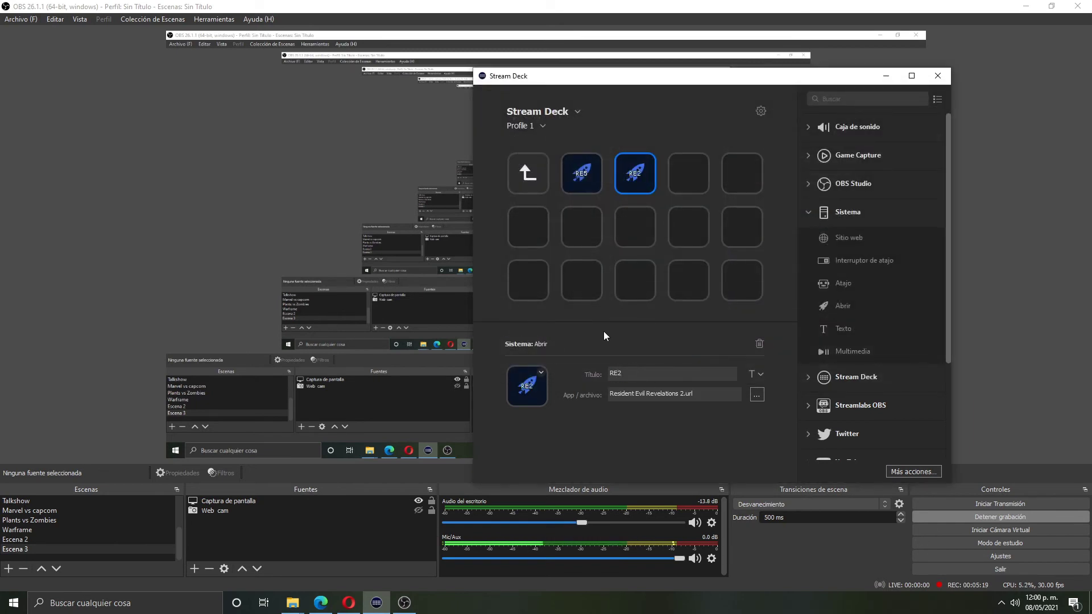
# Step: Go back to the parent folder and create a new folder on the empty key beside Survival Horror
pyautogui.doubleClick(535, 174)
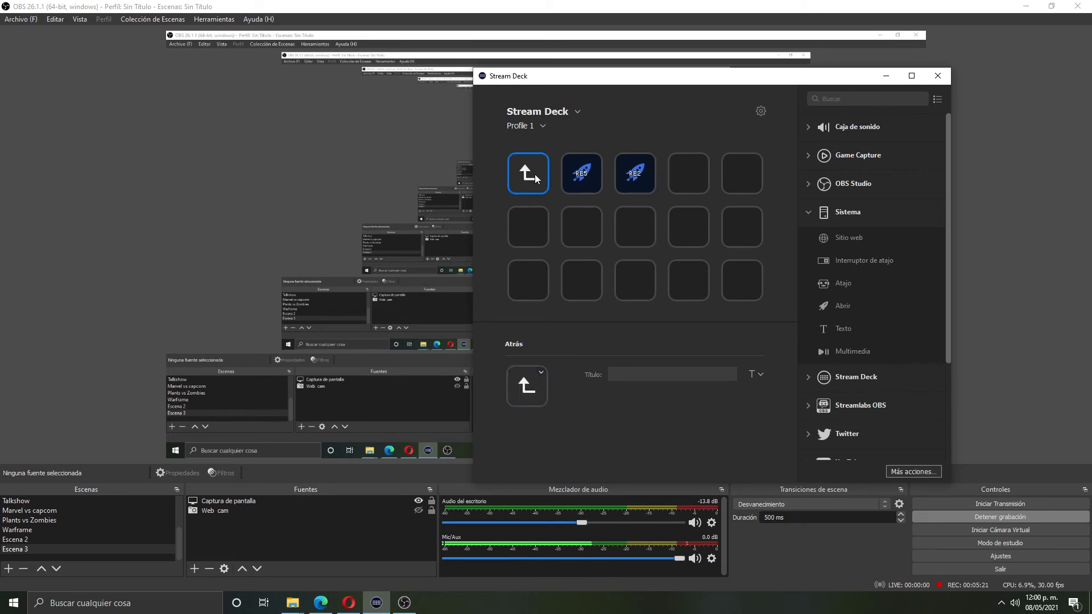
pyautogui.rightClick(674, 169)
pyautogui.click(693, 176)
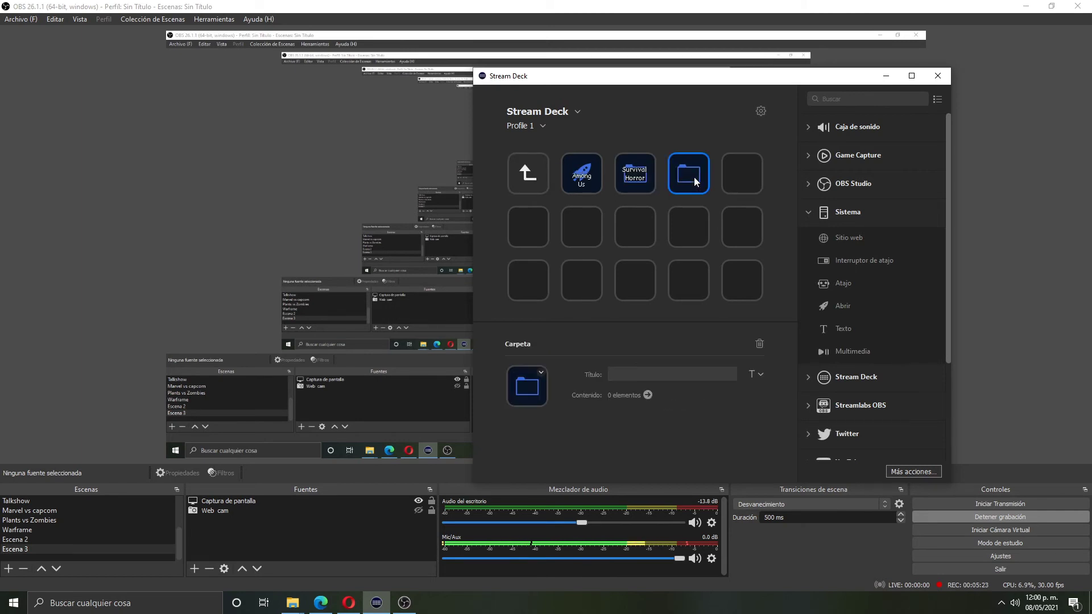
# Step: Set the new folder's title to "Plataformas"
pyautogui.write('pLATAFORMAS')
pyautogui.press('BackSpace')
pyautogui.press('BackSpace')
pyautogui.press('BackSpace')
pyautogui.press('BackSpace')
pyautogui.press('BackSpace')
pyautogui.press('BackSpace')
pyautogui.press('BackSpace')
pyautogui.press('BackSpace')
pyautogui.press('BackSpace')
pyautogui.press('BackSpace')
pyautogui.press('BackSpace')
pyautogui.write('Plataformas')
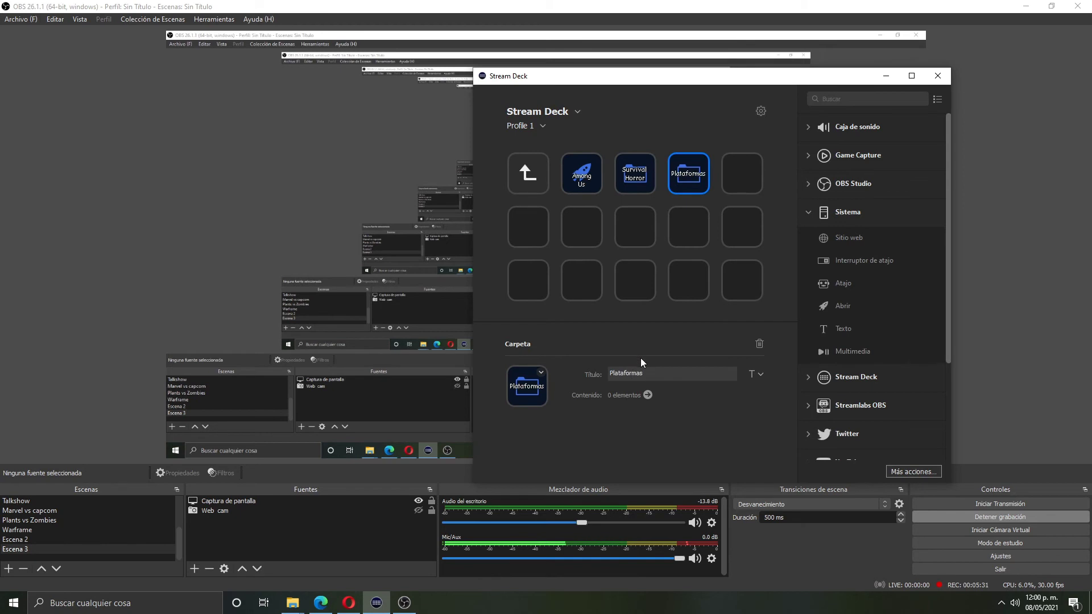
# Step: Inside the Plataformas folder, add an Abrir action beside the back key and assign it the Sonic Adventure 2 shortcut from the desktop's Juegos folder
pyautogui.doubleClick(684, 186)
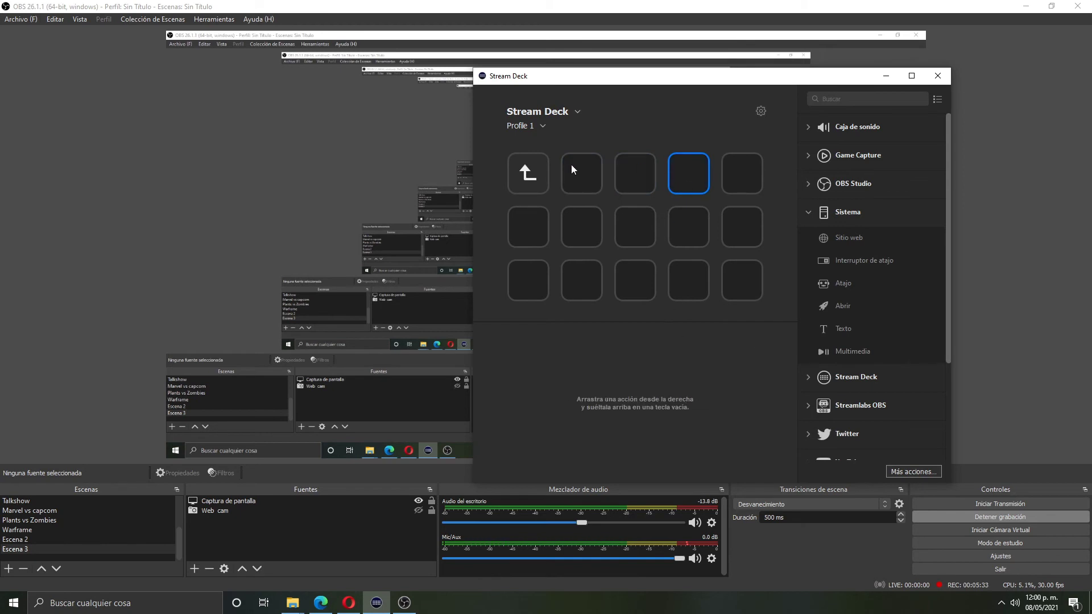
pyautogui.moveTo(826, 304); pyautogui.dragTo(580, 171)
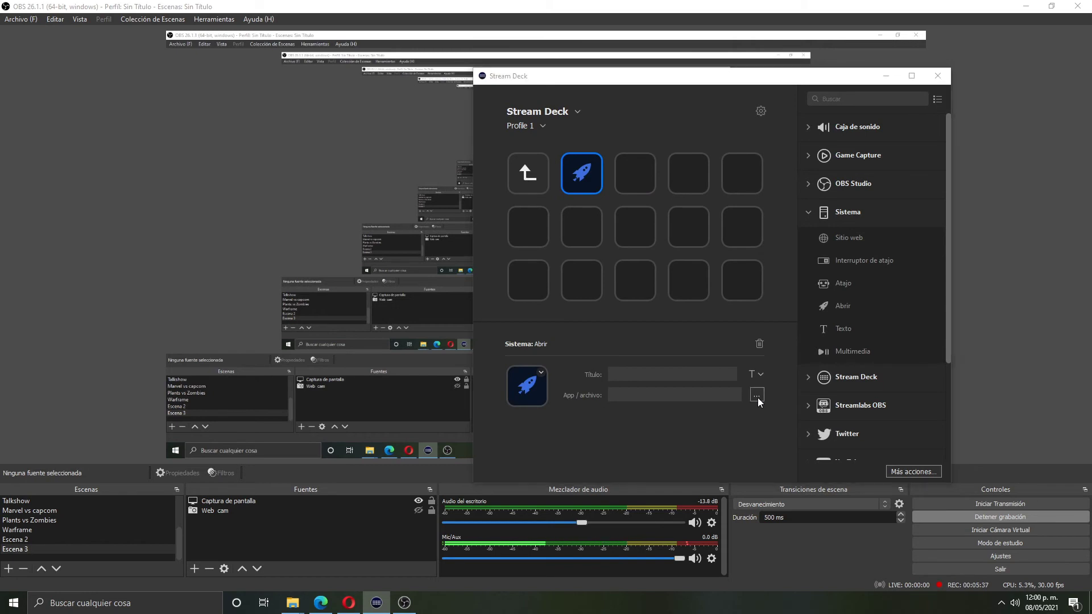
pyautogui.click(757, 398)
pyautogui.scroll(1, 547, 176)
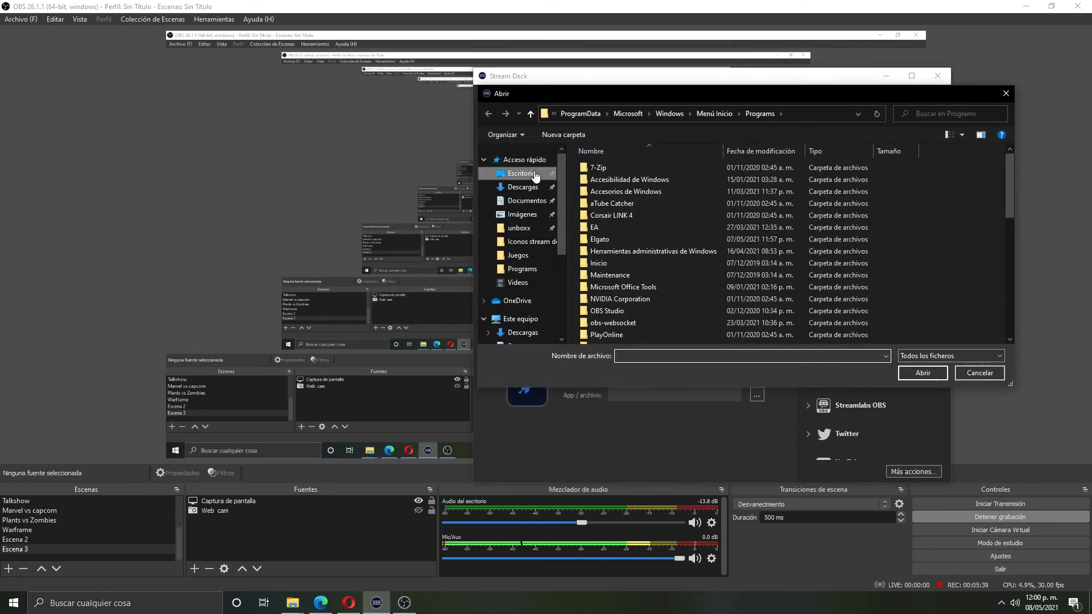
pyautogui.click(520, 174)
pyautogui.doubleClick(772, 169)
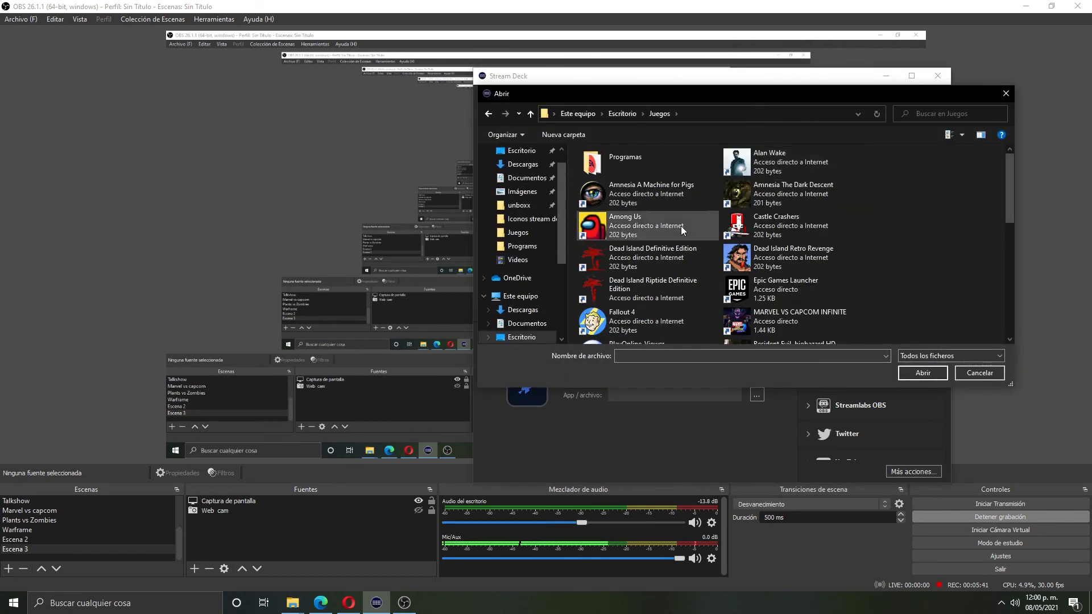
pyautogui.scroll(-10, 654, 220)
pyautogui.click(619, 283)
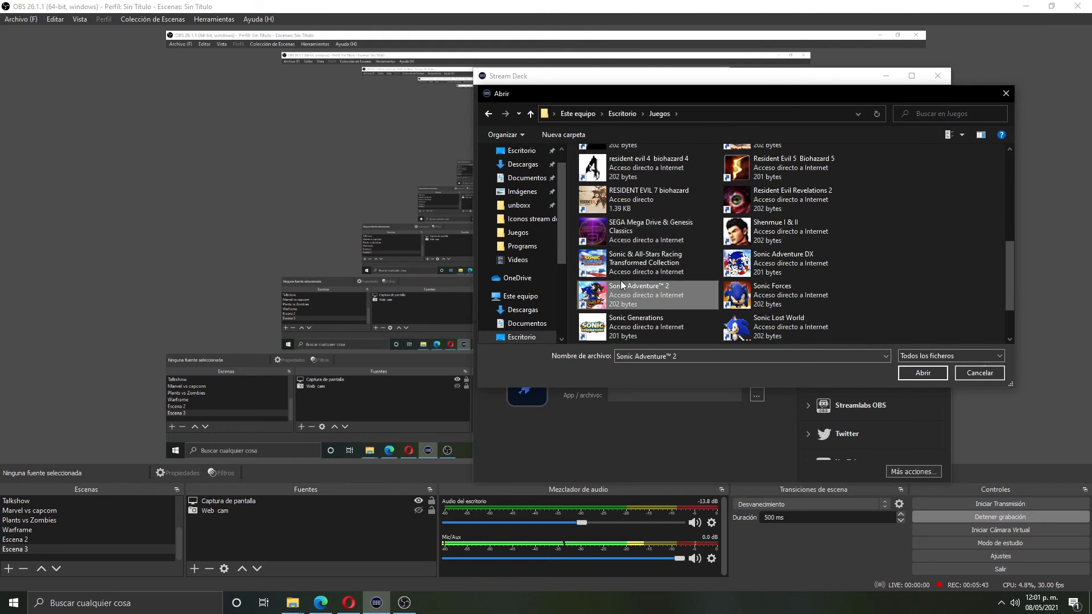
pyautogui.click(920, 373)
# Step: Set the title of the Sonic Adventure 2 key to "SA2"
pyautogui.scroll(-1, 665, 373)
pyautogui.hotkey('ctrl', 'a')
pyautogui.write('SA2')
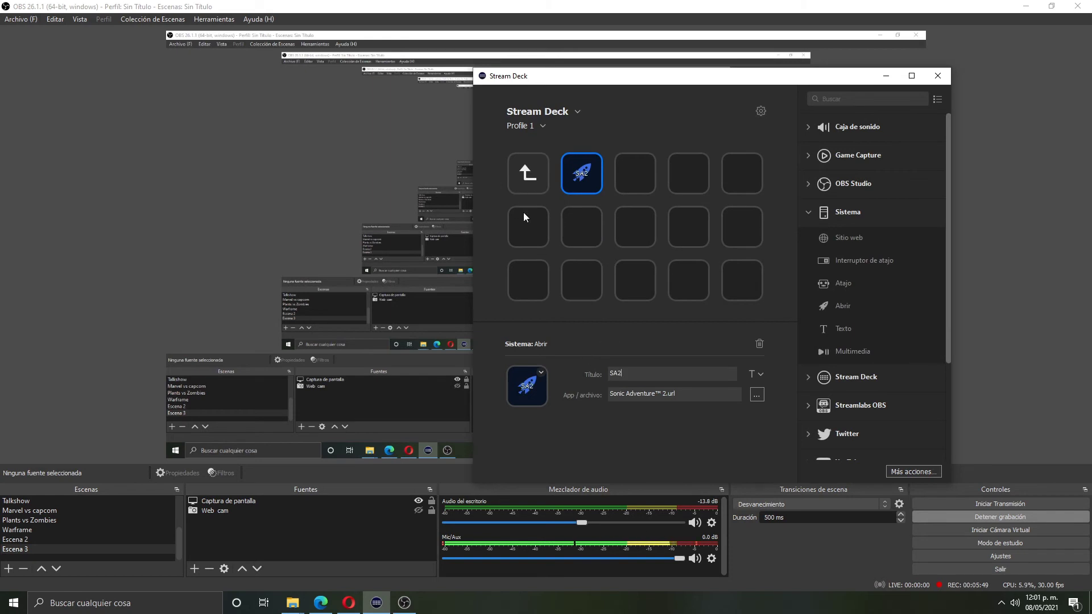
pyautogui.doubleClick(523, 174)
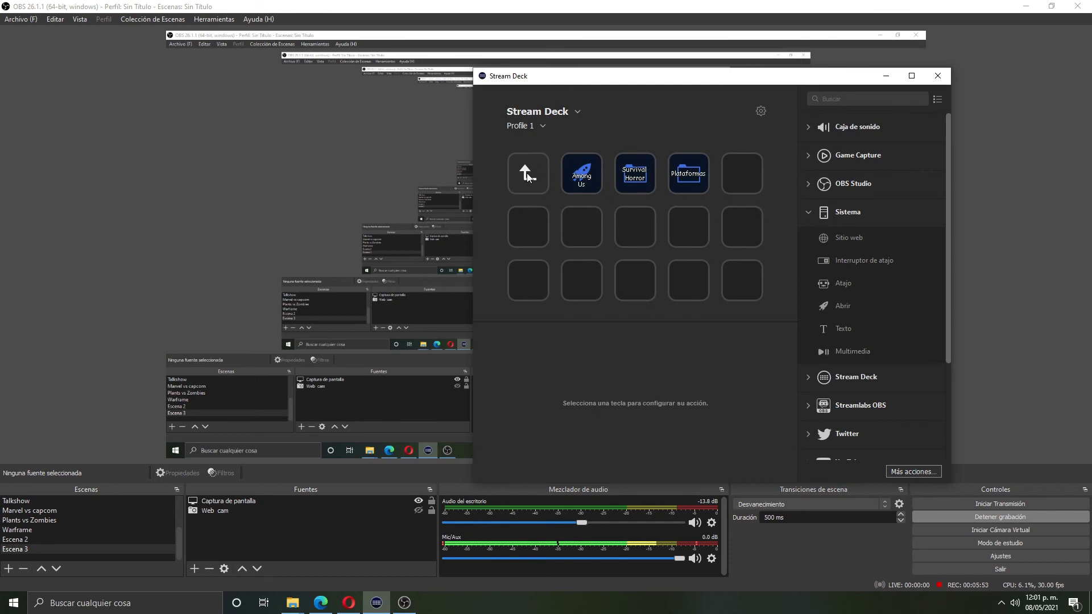
pyautogui.click(526, 174)
pyautogui.doubleClick(527, 174)
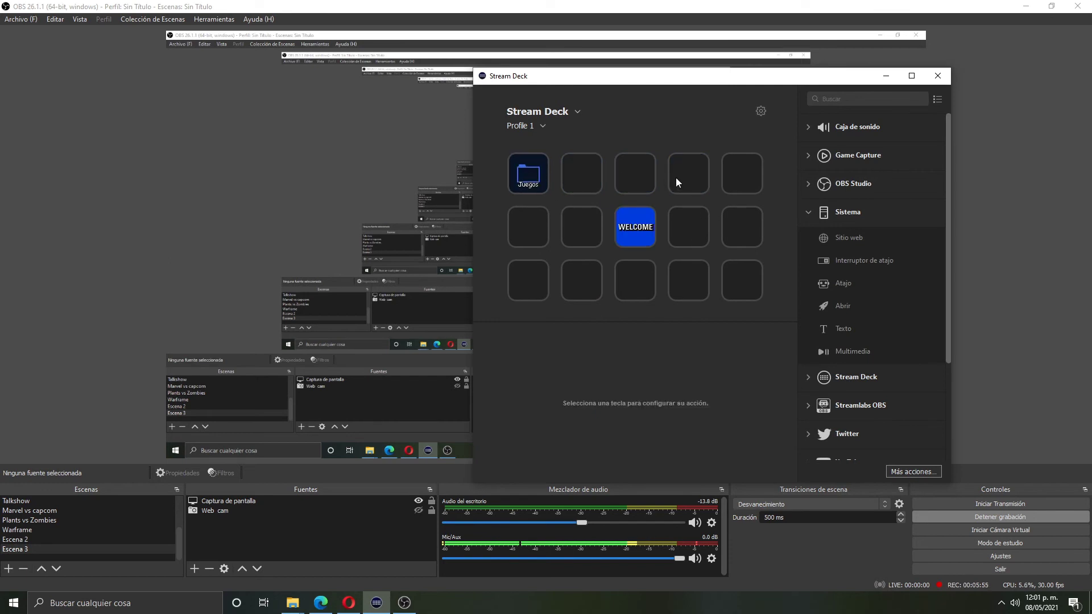
pyautogui.moveTo(820, 235); pyautogui.dragTo(571, 169)
pyautogui.click(629, 393)
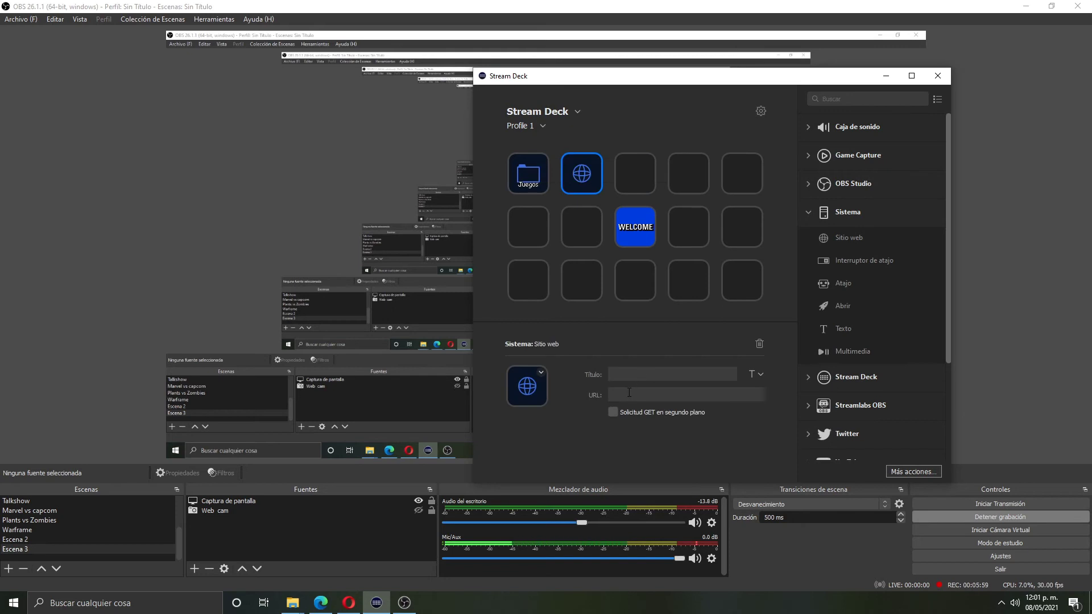
pyautogui.write('www.youtube.com')
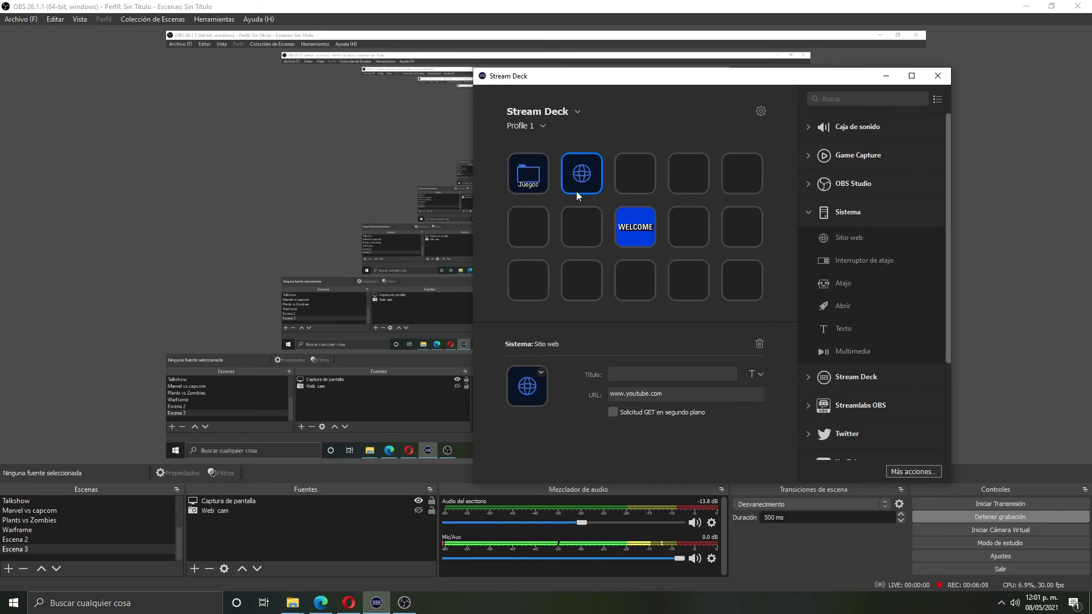
pyautogui.write('youtube')
pyautogui.click(672, 137)
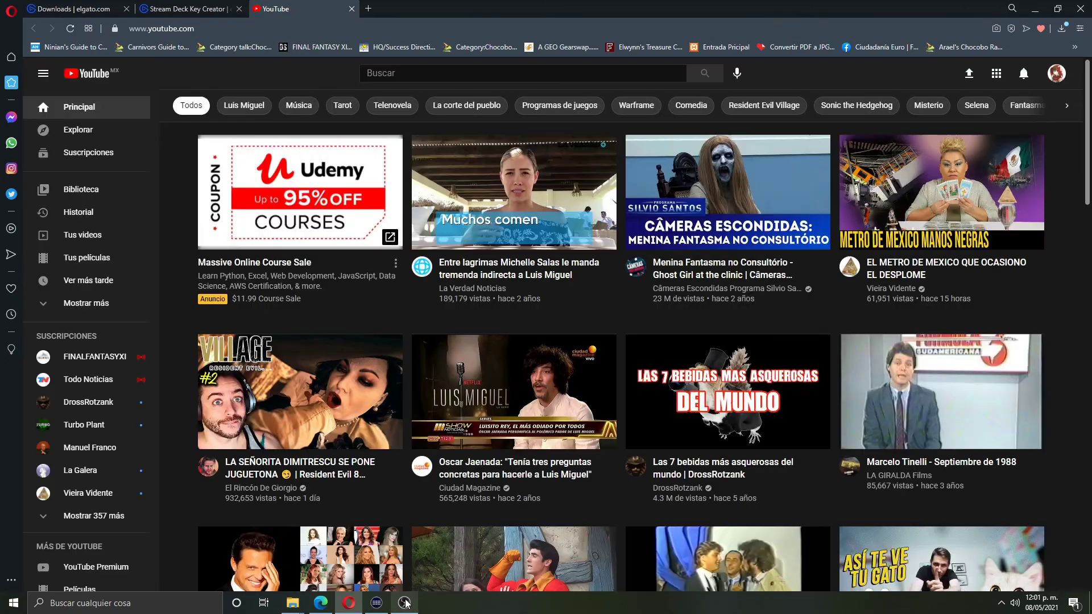
# Step: Switch from the browser back to Stream Deck and set the Juegos folder's icon to the streamdeck_key image from the desktop's Iconos stream deck folder
pyautogui.click(405, 604)
pyautogui.click(378, 604)
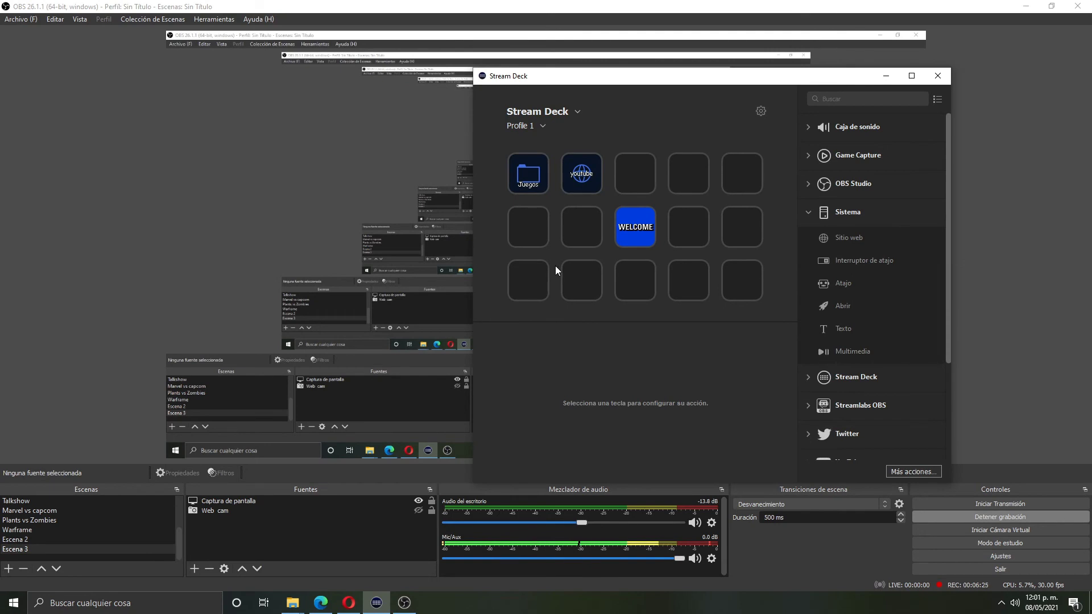
pyautogui.click(542, 174)
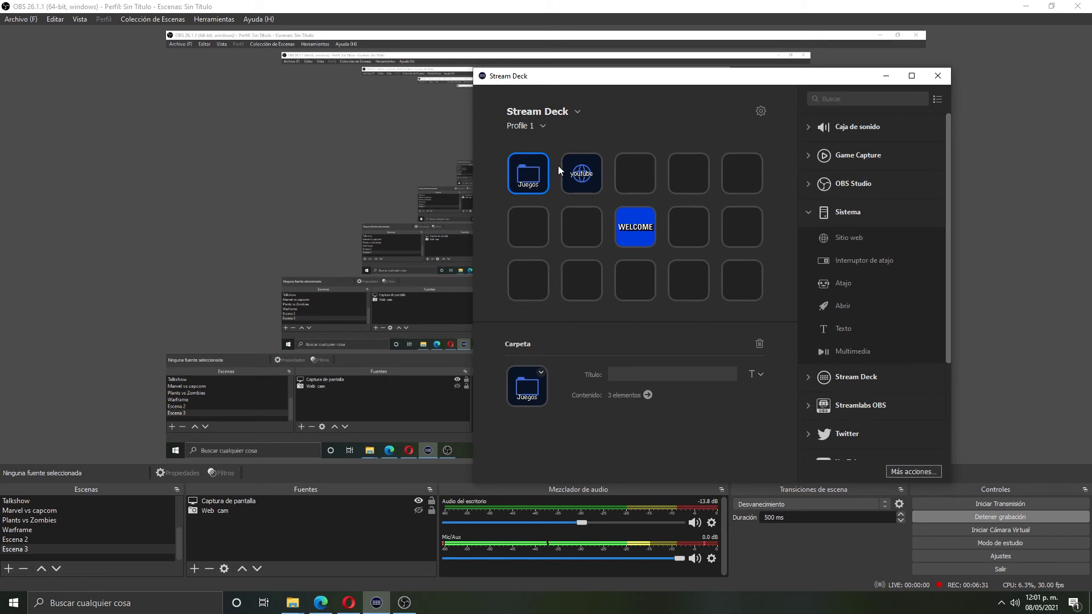
pyautogui.click(541, 372)
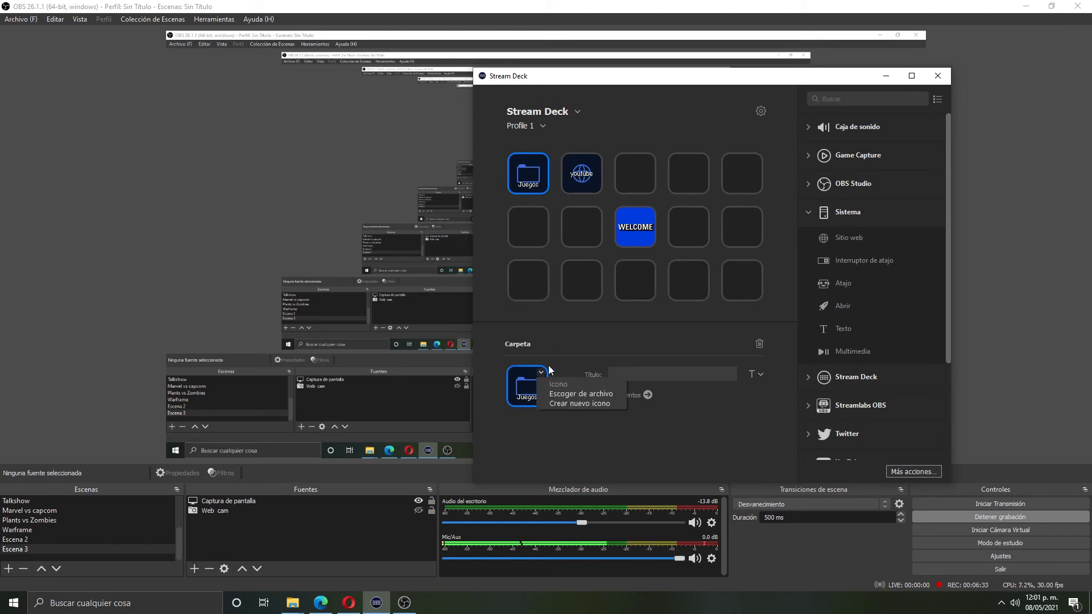
pyautogui.click(580, 394)
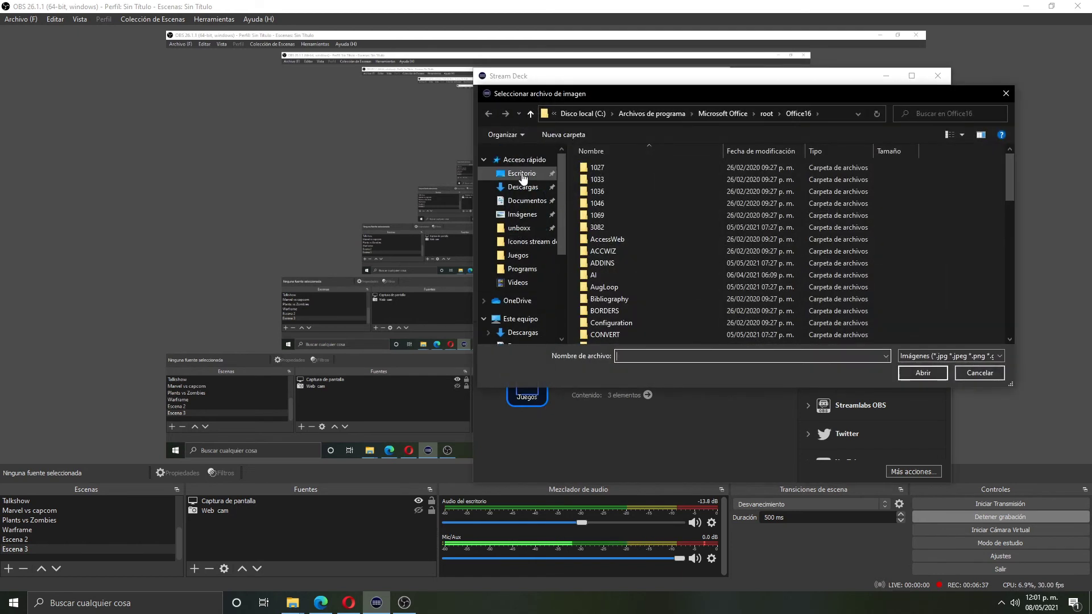
pyautogui.click(522, 178)
pyautogui.doubleClick(786, 269)
pyautogui.scroll(-10, 787, 269)
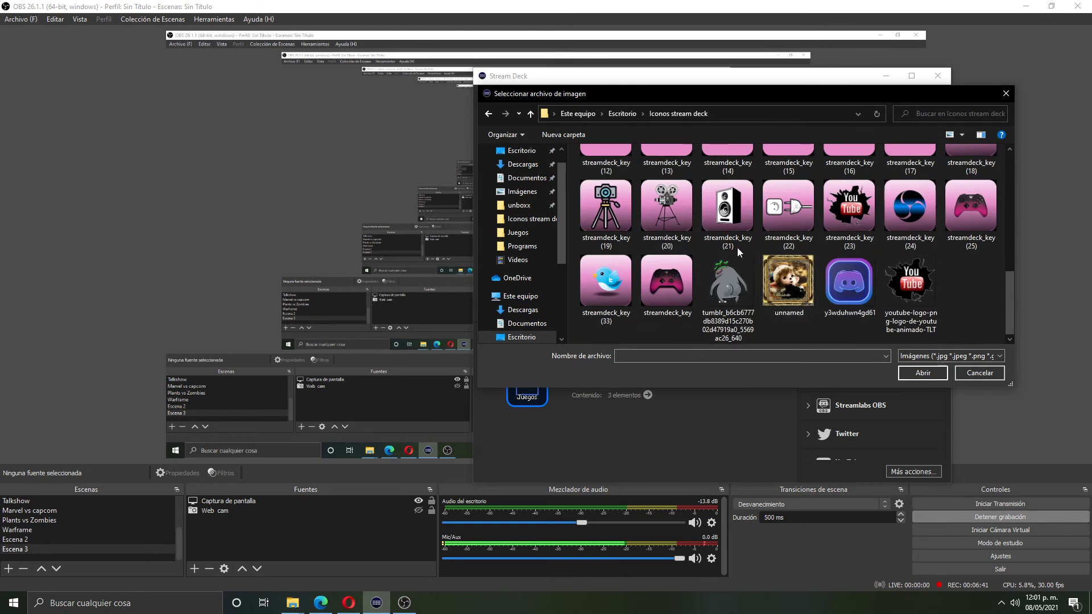
pyautogui.click(694, 276)
pyautogui.click(918, 373)
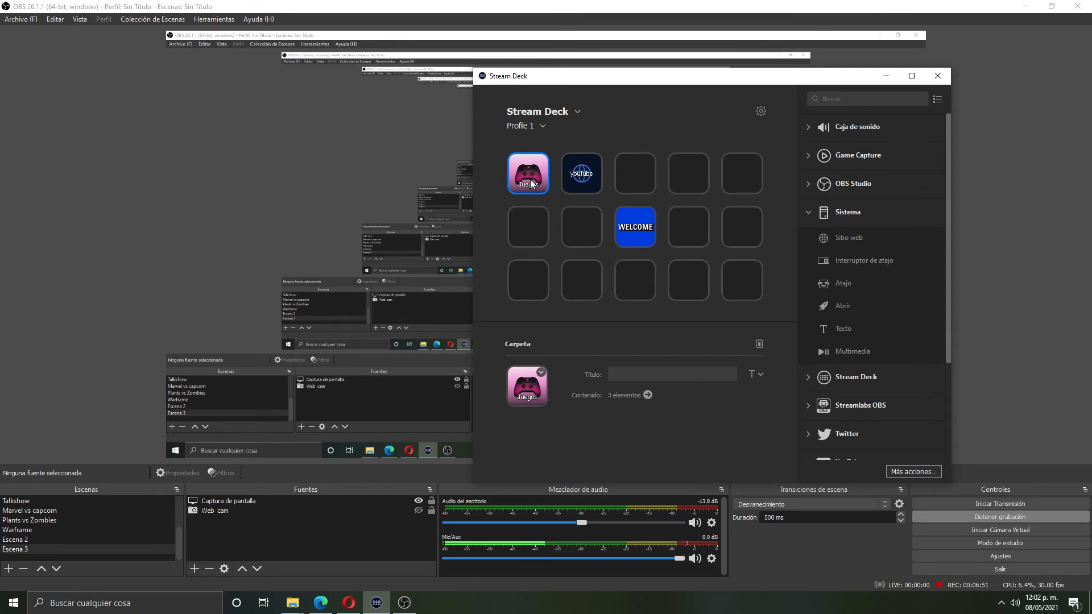
# Step: Start creating a new icon for the youtube key in the web-based Key Creator
pyautogui.click(581, 178)
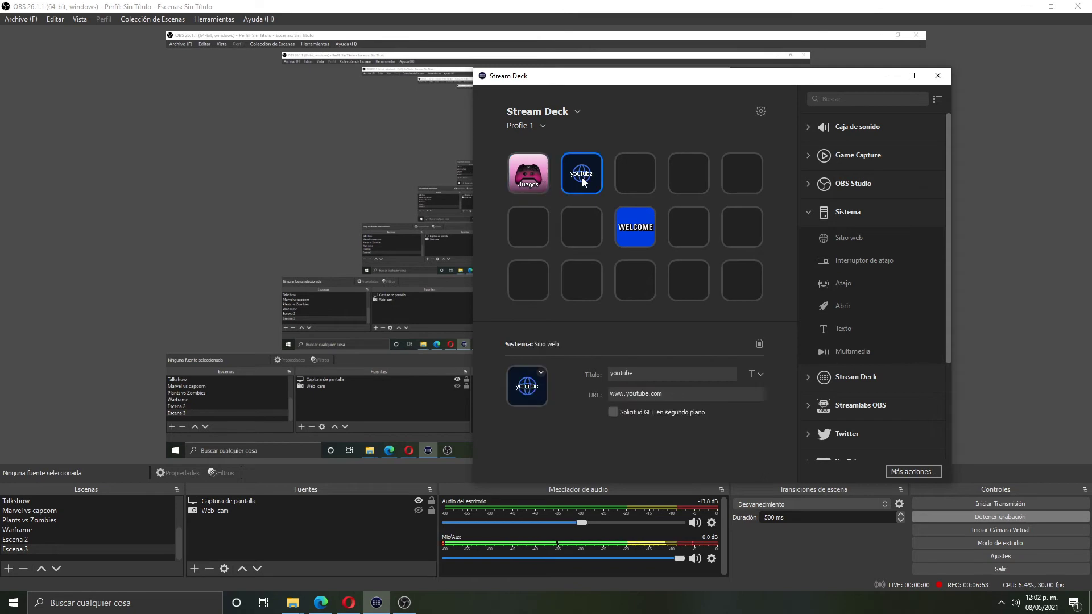
pyautogui.click(541, 373)
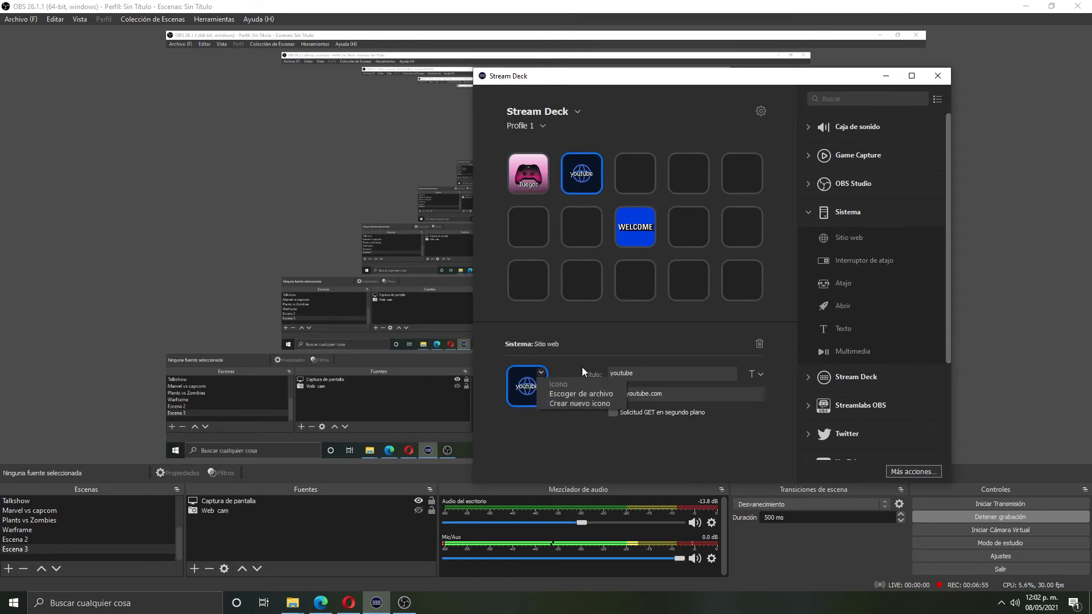
pyautogui.click(568, 403)
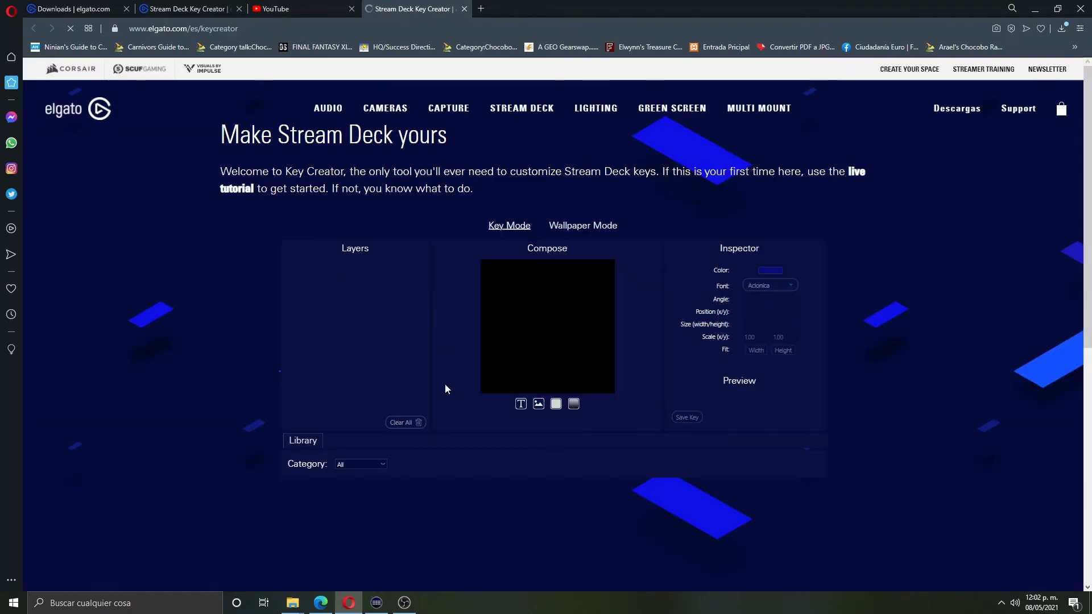
# Step: Compose a key image from the library's red YouTube Logo icon and save the key
pyautogui.scroll(-3, 569, 298)
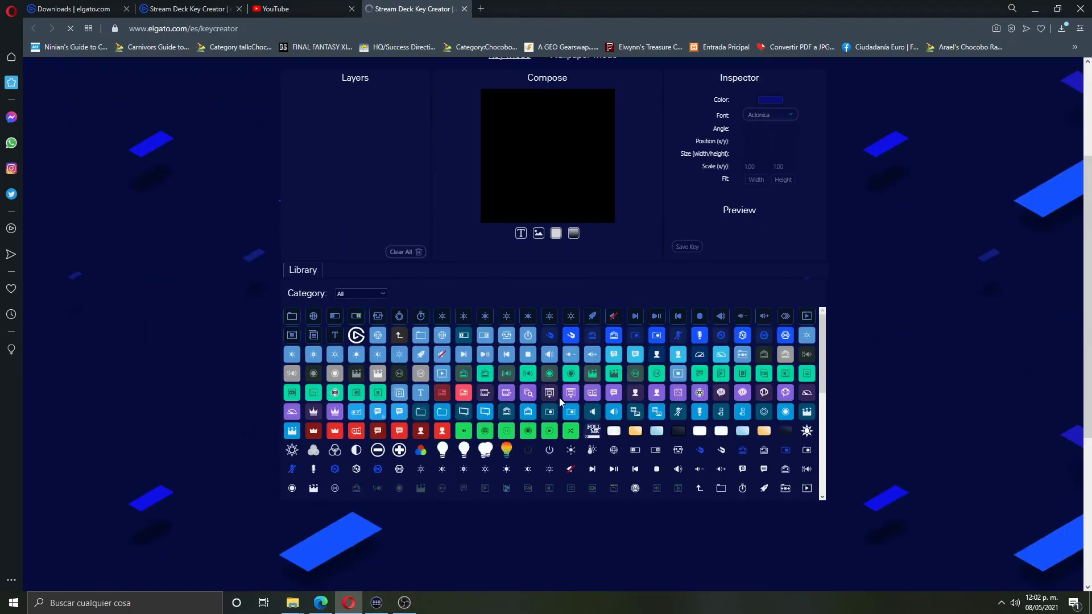
pyautogui.scroll(-2, 614, 377)
pyautogui.scroll(-2, 636, 405)
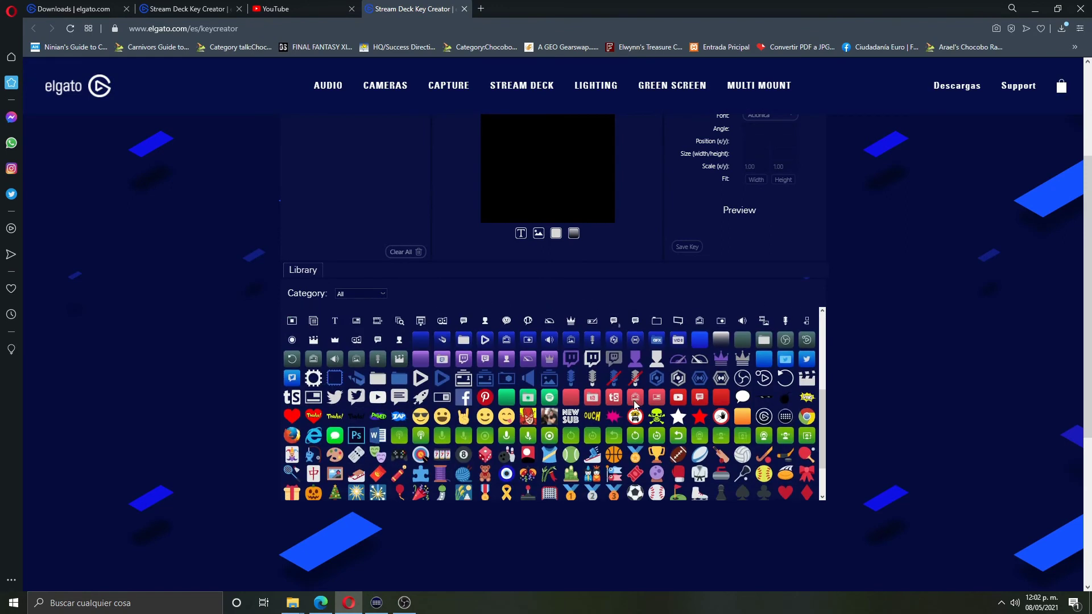
pyautogui.click(676, 398)
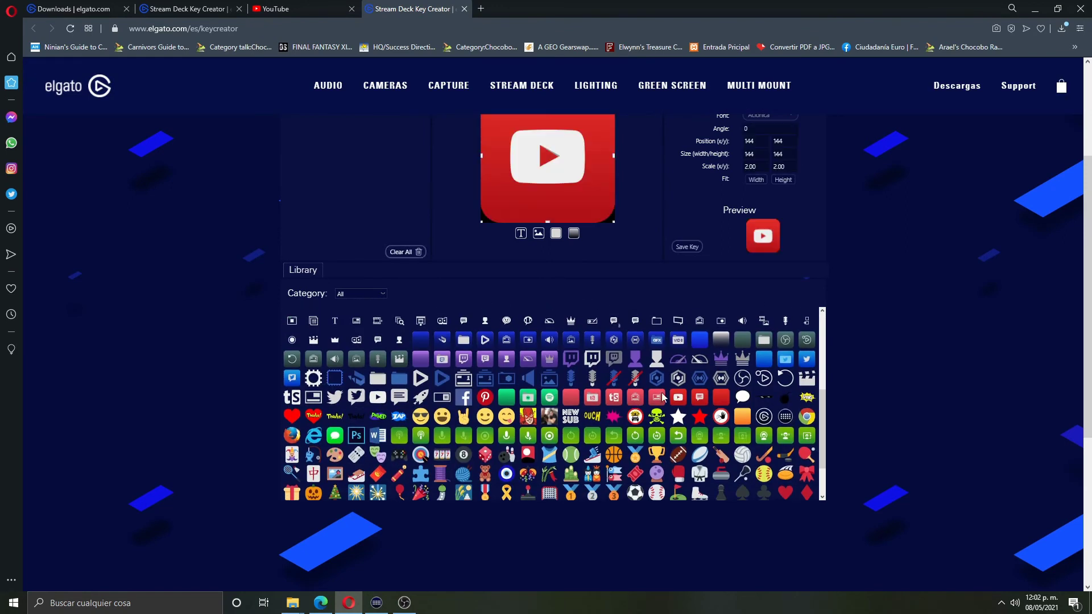
pyautogui.scroll(5, 663, 397)
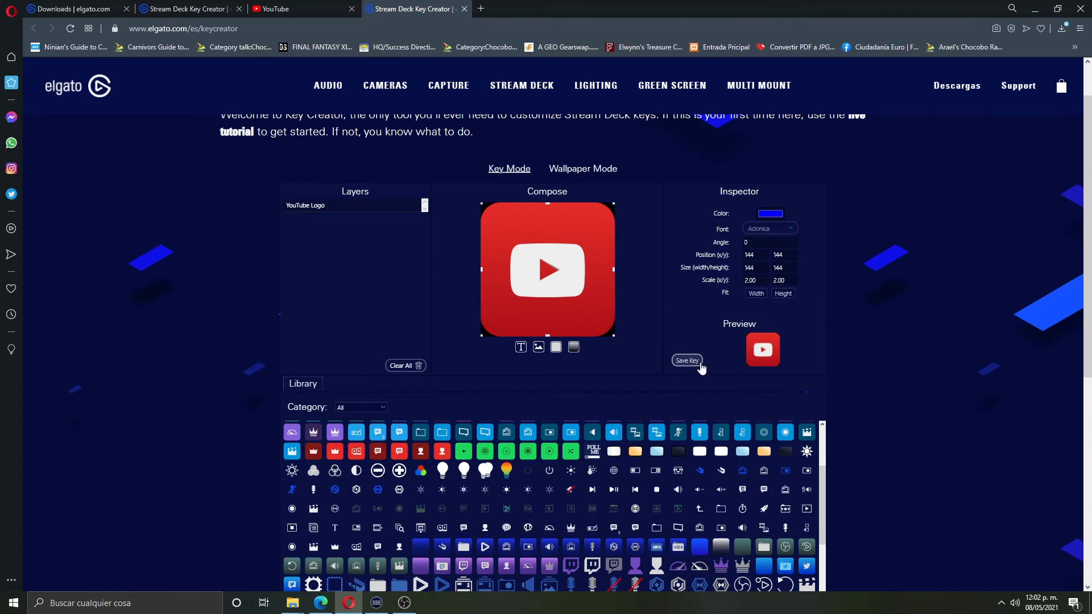
pyautogui.click(688, 361)
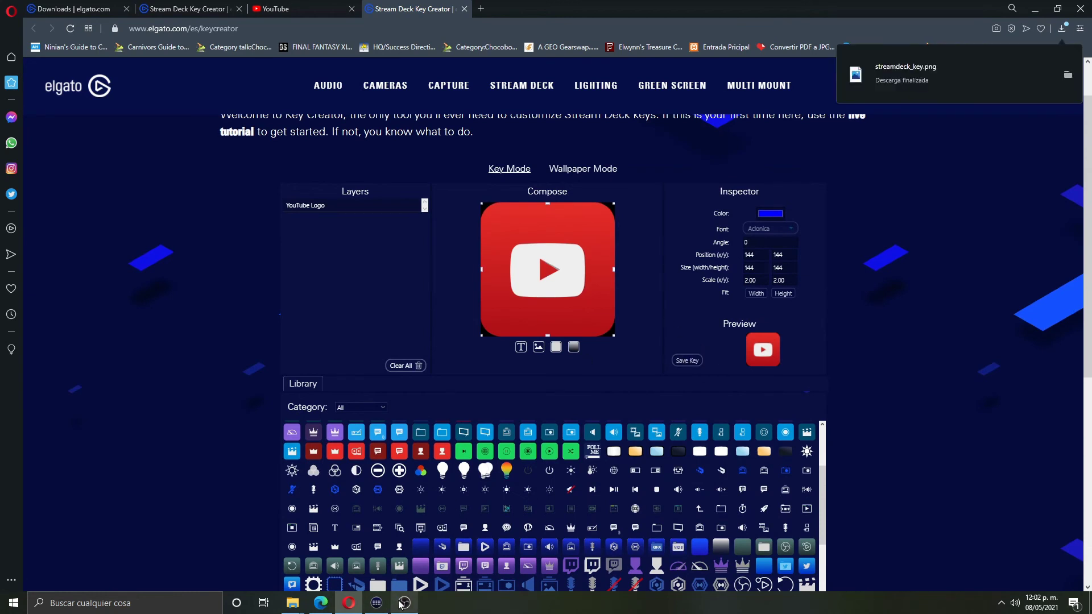
# Step: Switch back to Stream Deck, set the youtube key's icon to the saved YouTube logo image from Descargas, and clear its title
pyautogui.click(377, 602)
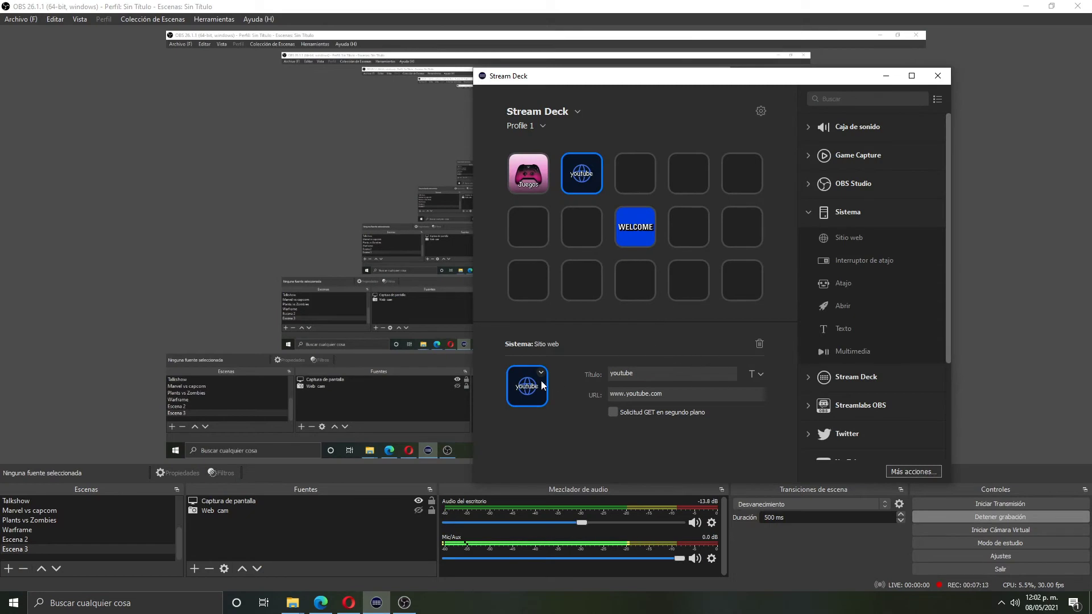
pyautogui.click(542, 374)
pyautogui.click(558, 391)
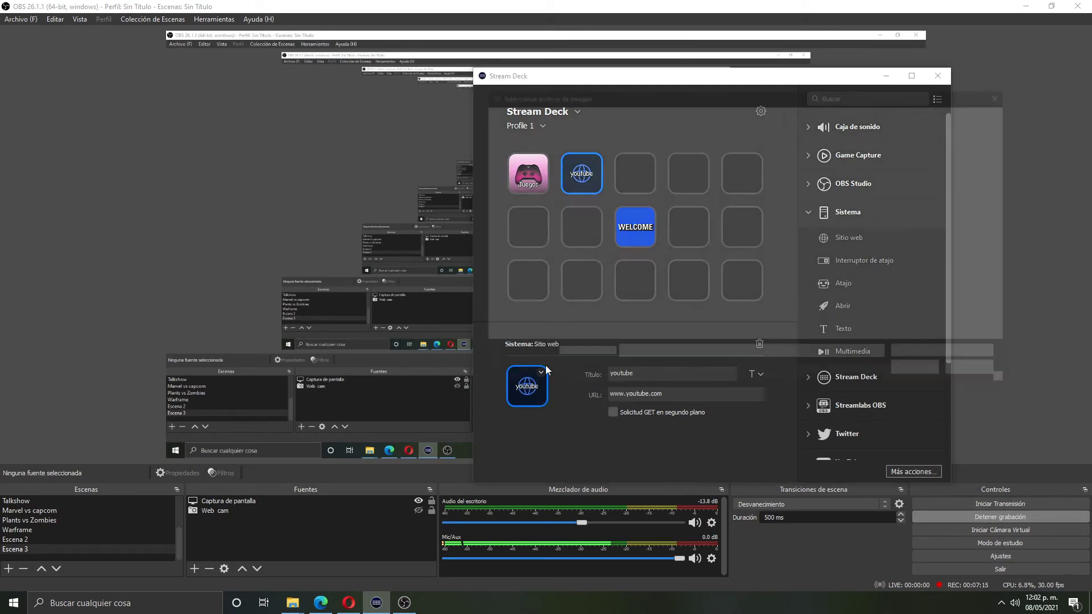
pyautogui.scroll(5, 520, 217)
pyautogui.click(522, 187)
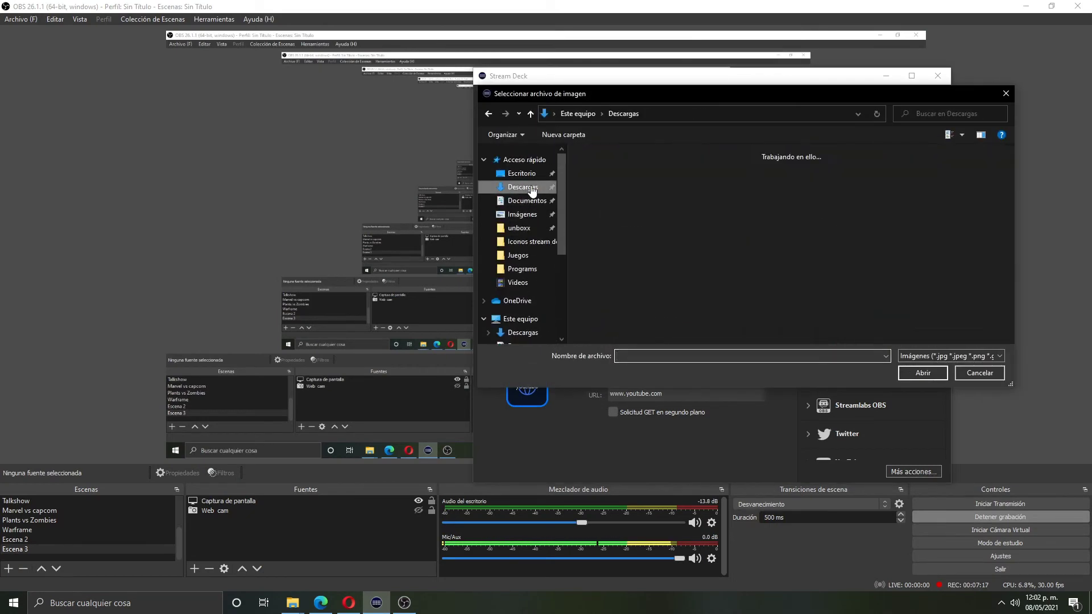
pyautogui.click(626, 176)
pyautogui.click(912, 374)
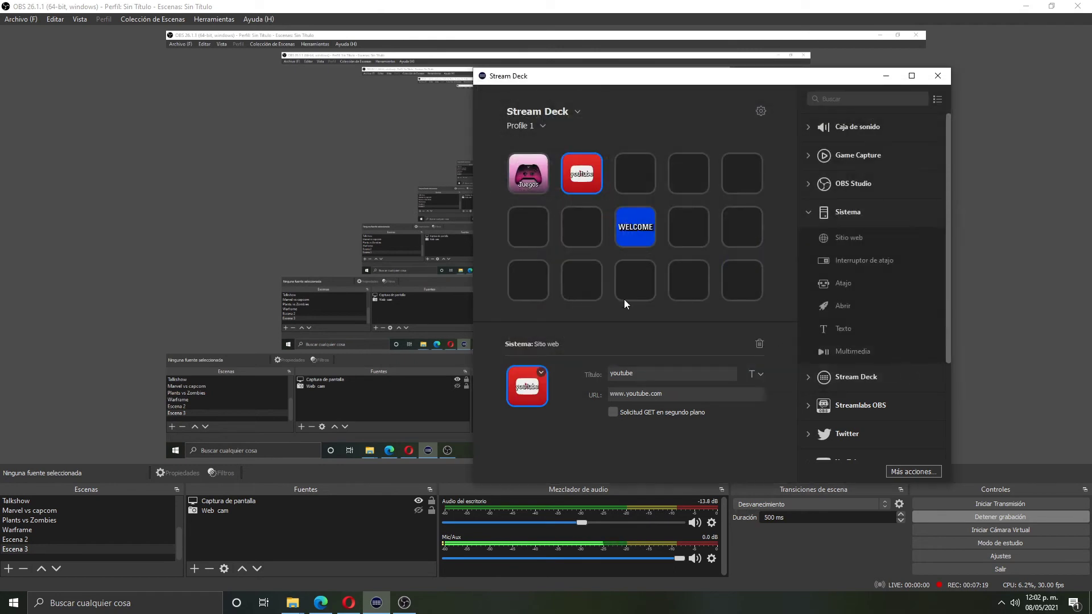
pyautogui.moveTo(650, 373); pyautogui.dragTo(567, 376)
pyautogui.press('BackSpace')
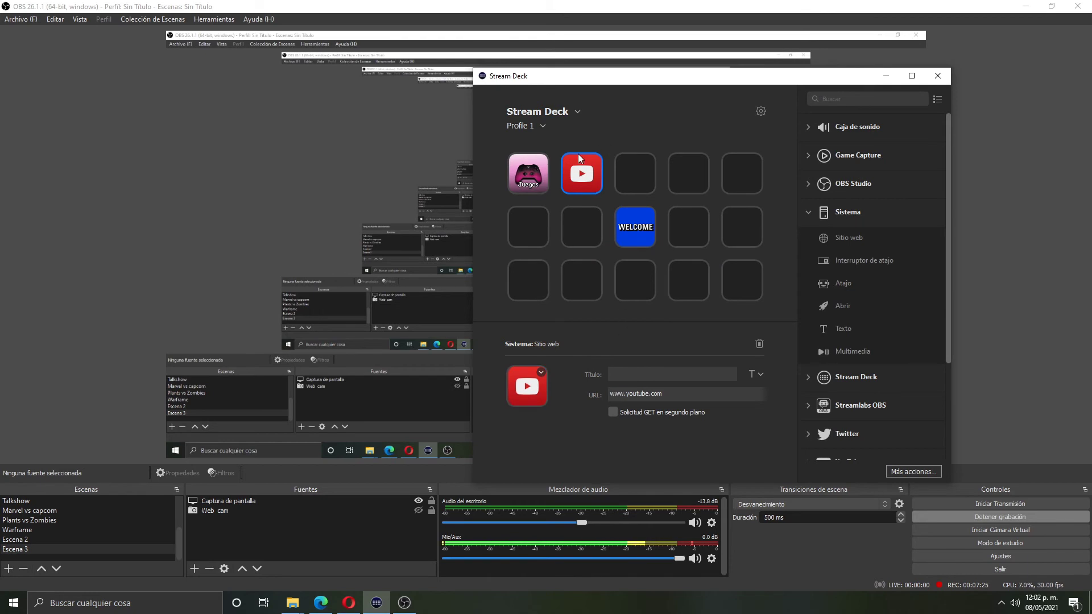
# Step: Replace the YouTube key's icon with the custom pink and black YouTube image from the desktop's Iconos stream deck folder
pyautogui.click(640, 142)
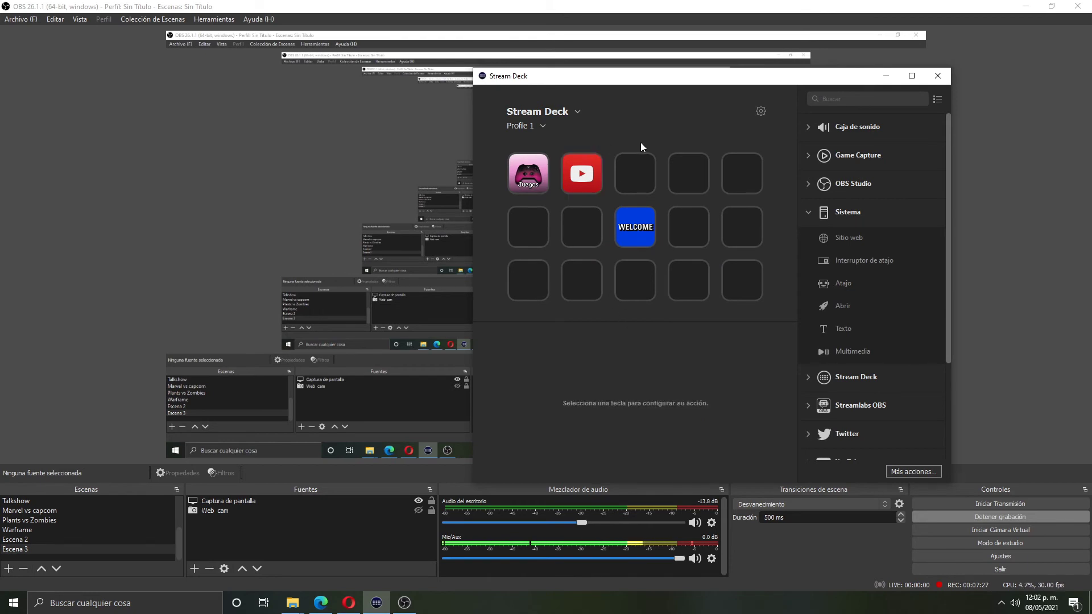
pyautogui.click(595, 173)
pyautogui.click(541, 373)
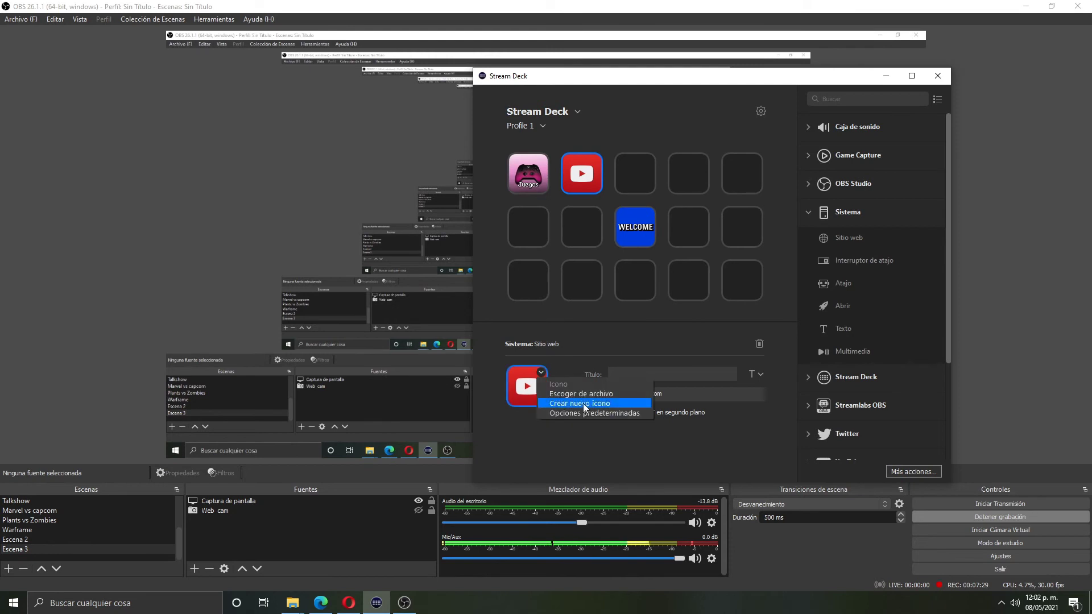
pyautogui.click(587, 395)
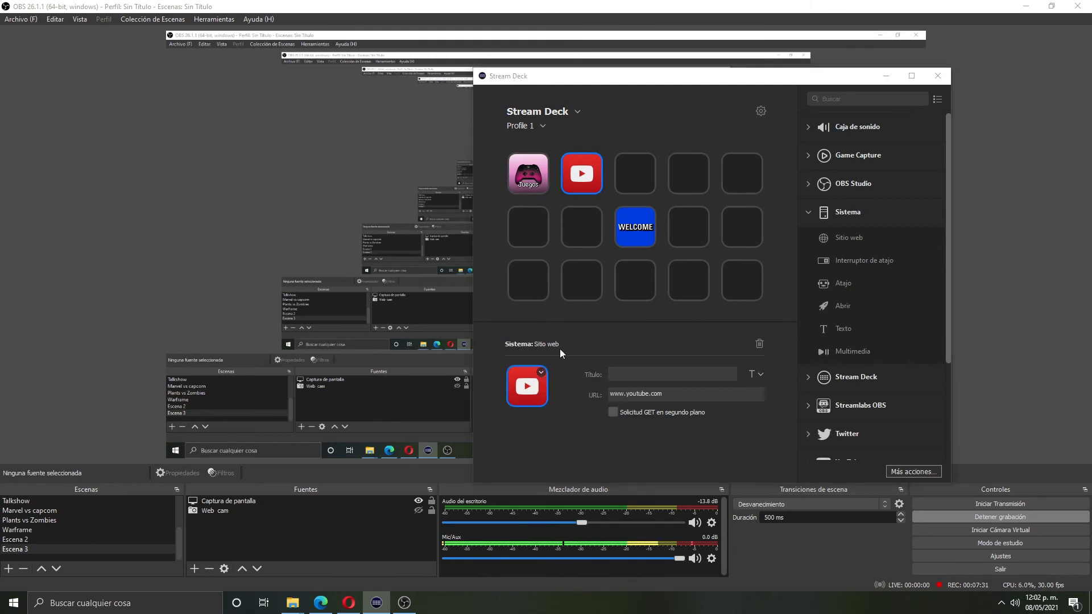
pyautogui.click(538, 174)
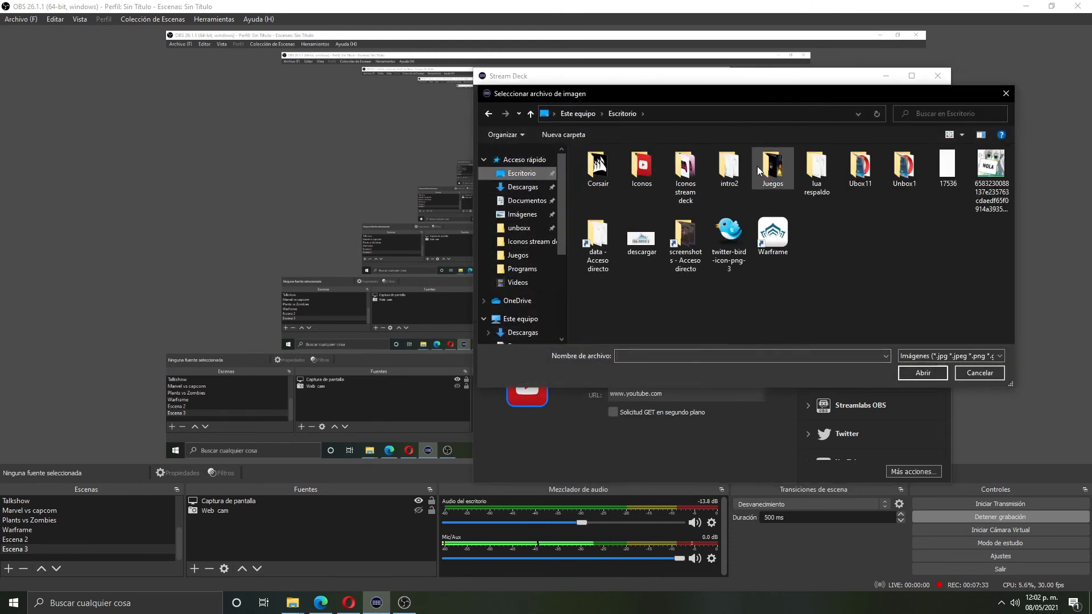
pyautogui.doubleClick(685, 170)
pyautogui.scroll(-10, 830, 227)
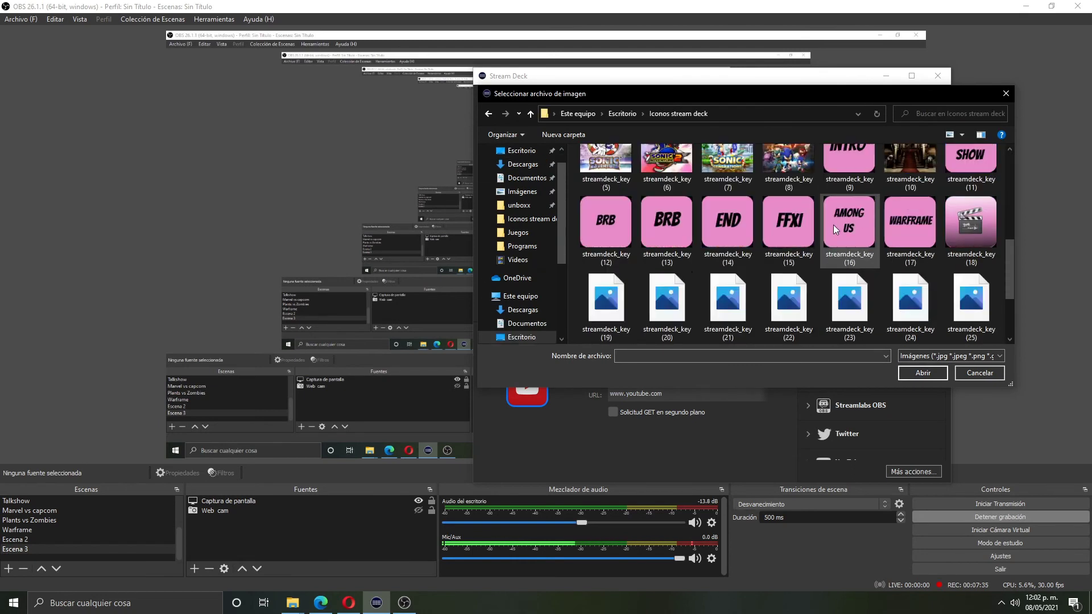
pyautogui.click(838, 200)
pyautogui.click(922, 373)
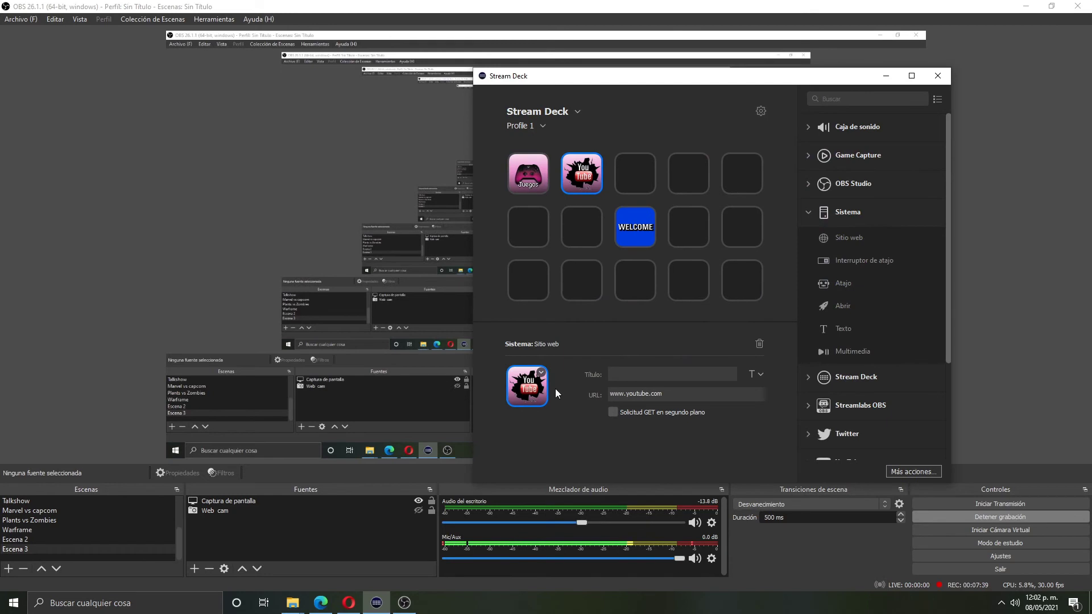
pyautogui.click(565, 350)
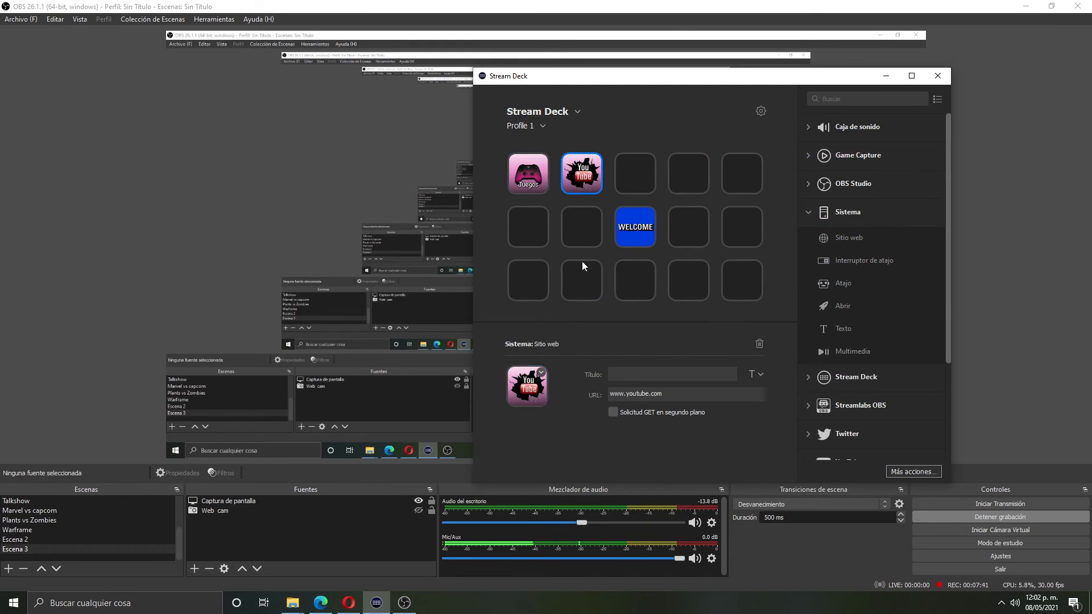
# Step: Open the Juegos folder and start creating a new icon for its Among Us key in the web-based Key Creator
pyautogui.doubleClick(528, 177)
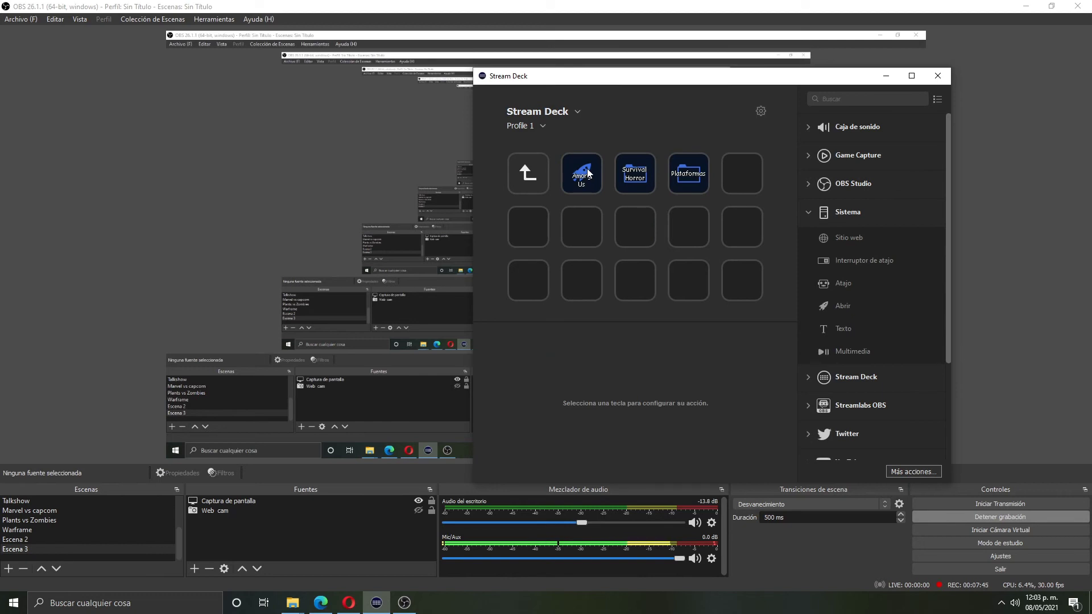
pyautogui.click(586, 179)
pyautogui.click(527, 173)
pyautogui.click(575, 171)
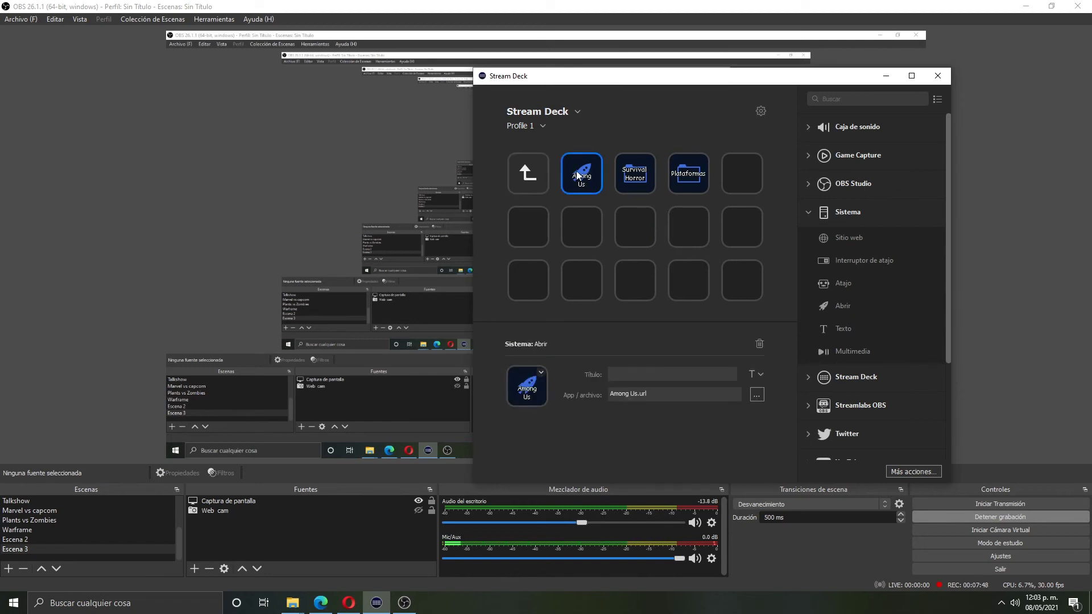
pyautogui.click(543, 371)
pyautogui.click(569, 401)
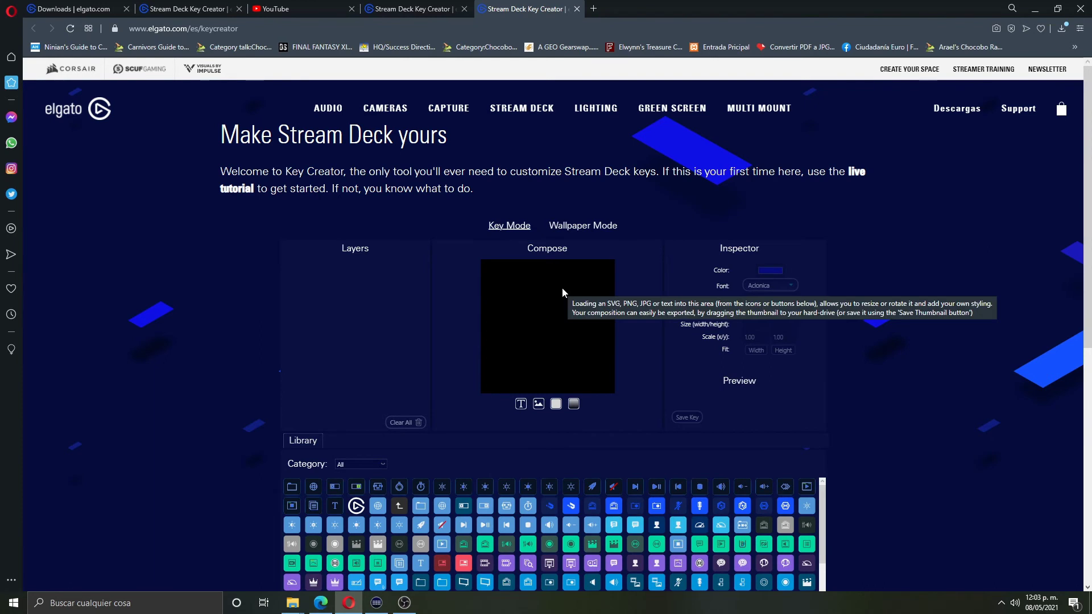
# Step: Add a rounded rectangle as the key's background and color it light blue
pyautogui.click(556, 403)
pyautogui.scroll(-3, 701, 274)
pyautogui.scroll(2, 732, 258)
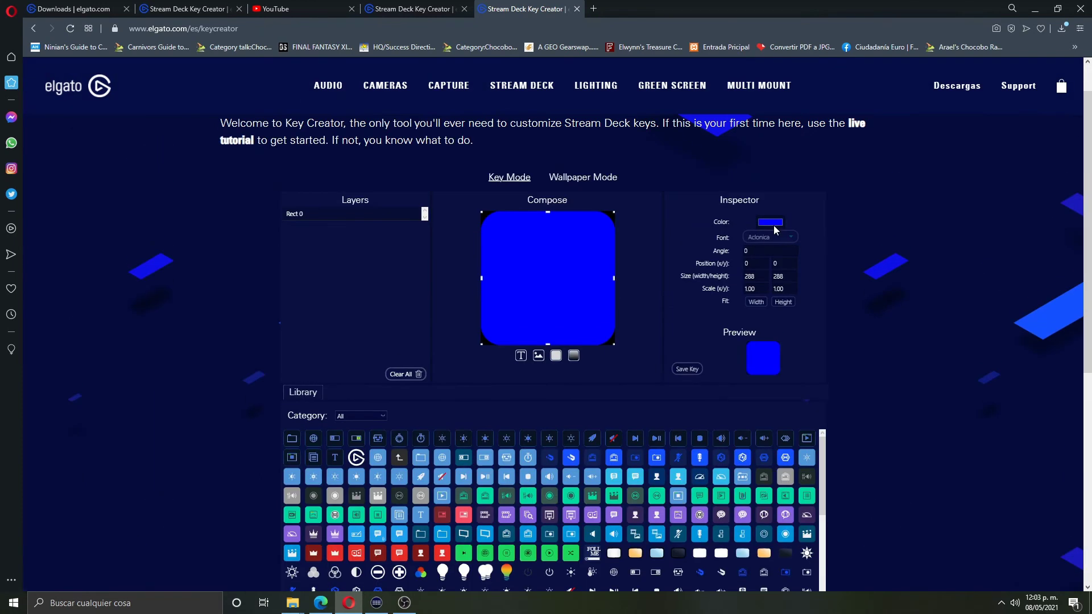
pyautogui.click(777, 223)
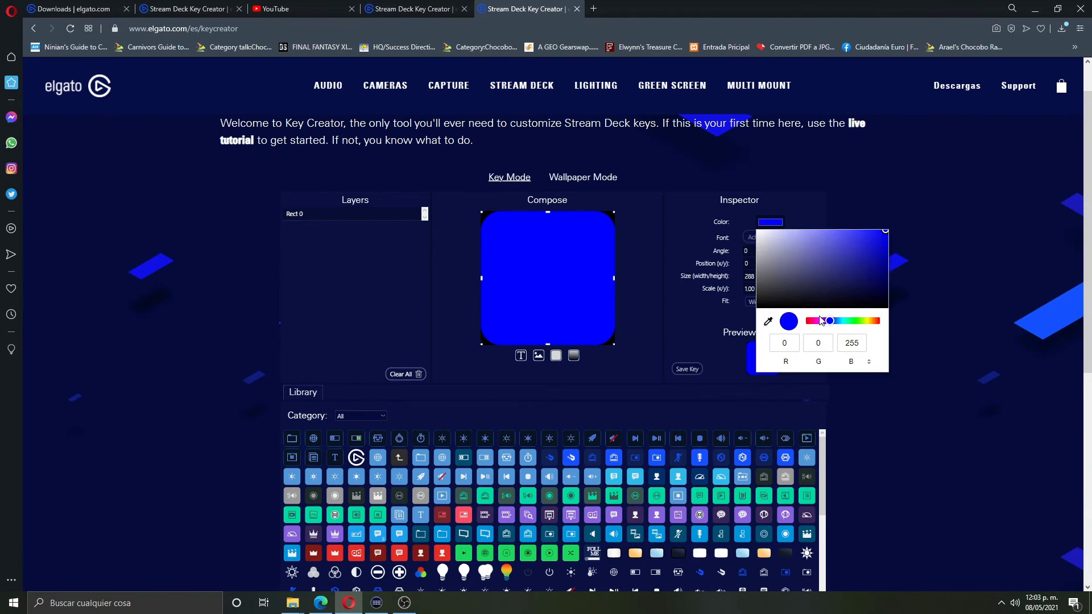
pyautogui.click(820, 322)
pyautogui.moveTo(828, 250); pyautogui.dragTo(800, 240)
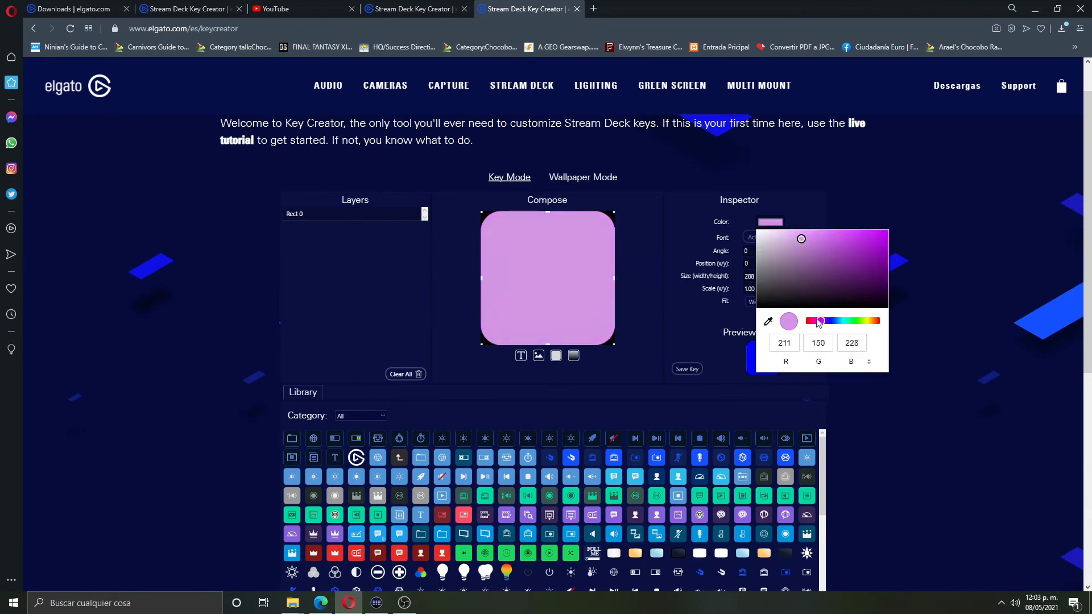
pyautogui.click(879, 324)
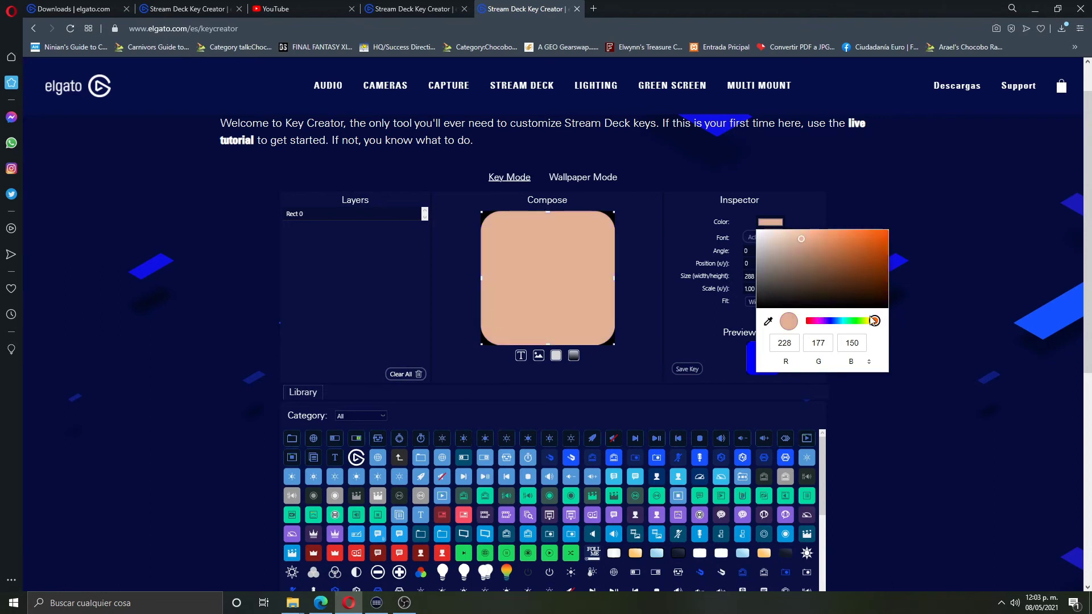
pyautogui.click(851, 245)
pyautogui.moveTo(858, 240); pyautogui.dragTo(790, 234)
pyautogui.click(845, 321)
pyautogui.click(838, 321)
pyautogui.click(663, 259)
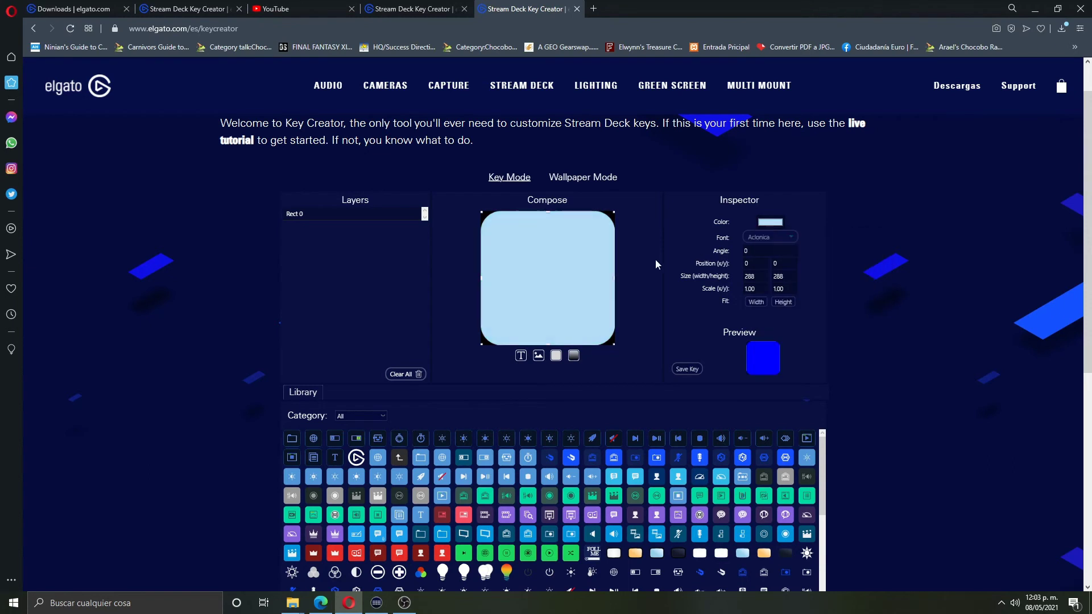
# Step: Add the among-us image from Iconos stream deck to the composition and move it up to about position 140, 108
pyautogui.click(539, 356)
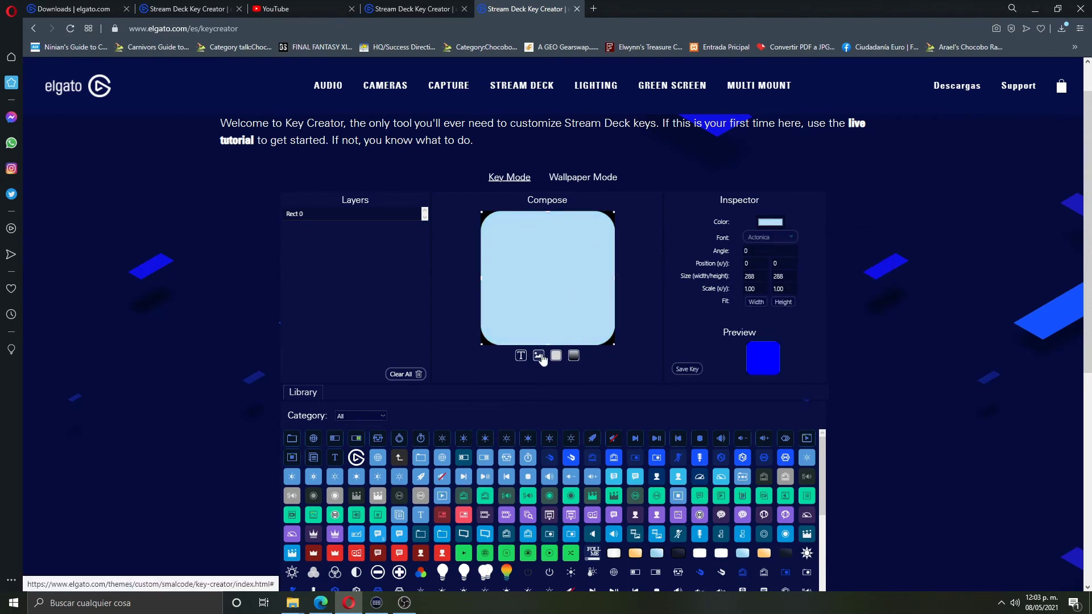
pyautogui.scroll(-2, 545, 356)
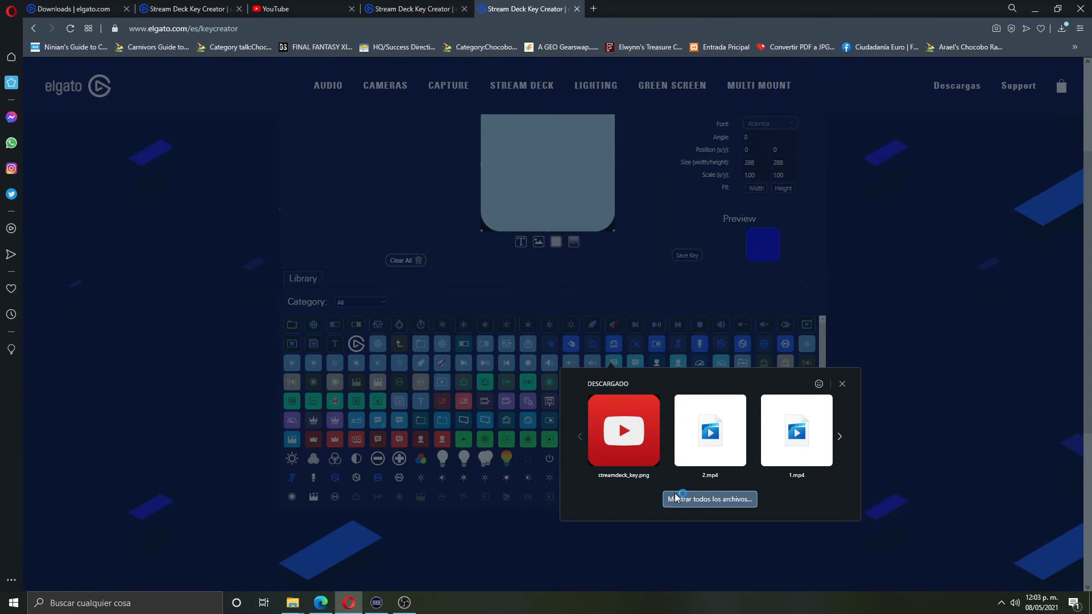
pyautogui.click(312, 173)
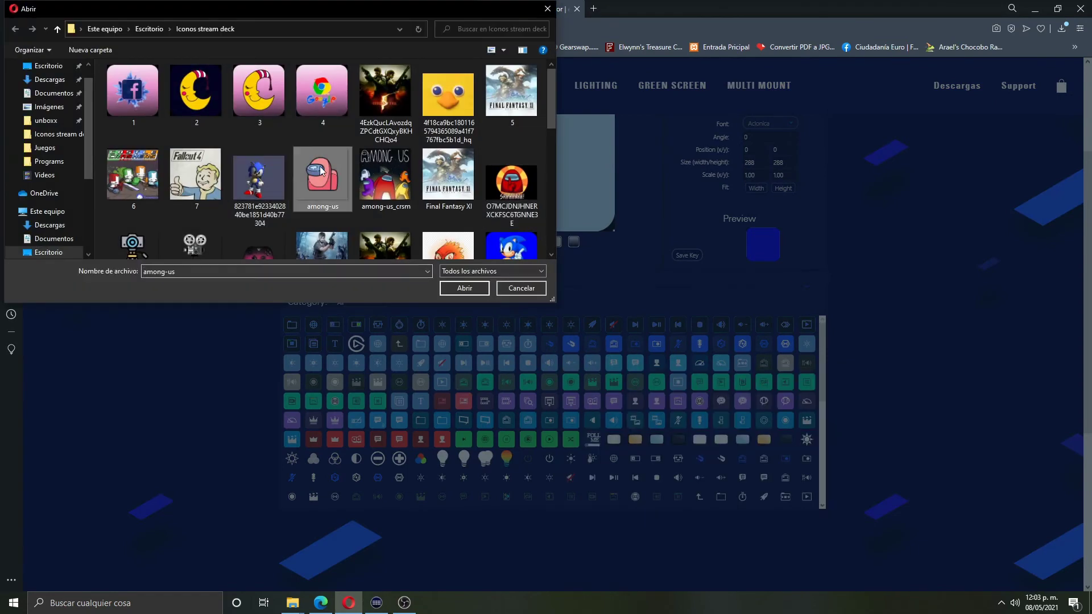
pyautogui.click(455, 285)
pyautogui.scroll(2, 604, 215)
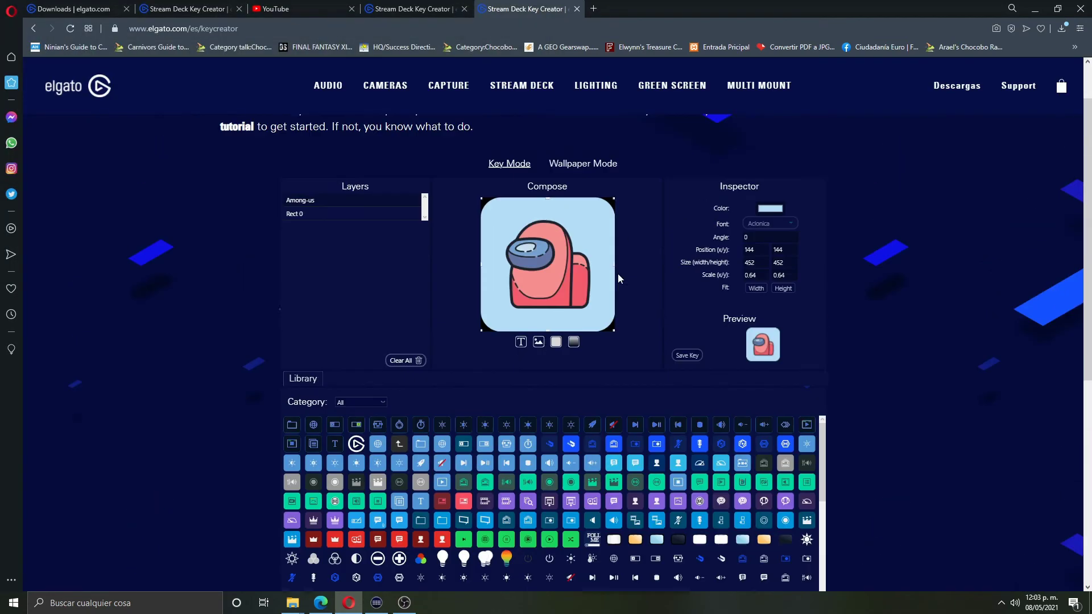
pyautogui.moveTo(549, 285); pyautogui.dragTo(548, 268)
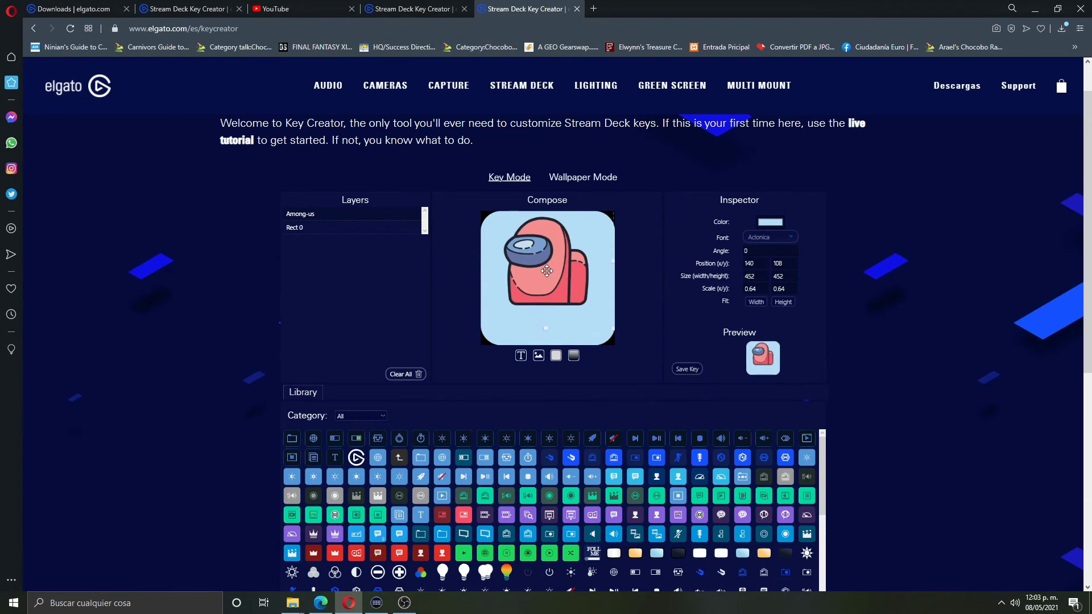
# Step: Add a text layer reading "Among Us" below the character
pyautogui.click(521, 354)
pyautogui.scroll(-2, 521, 353)
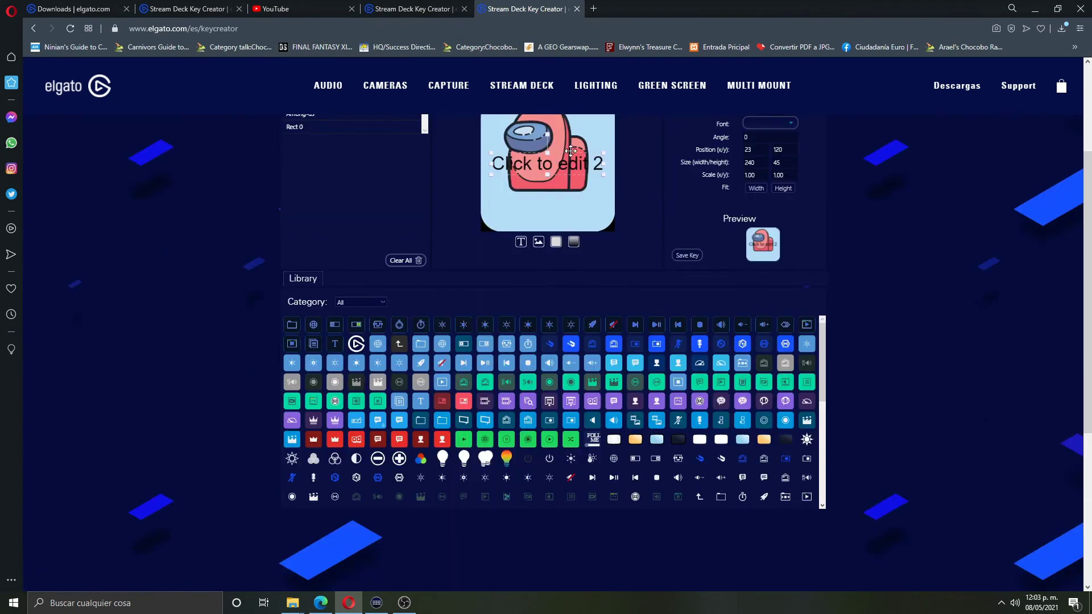
pyautogui.moveTo(560, 211); pyautogui.dragTo(559, 216)
pyautogui.doubleClick(559, 210)
pyautogui.write('Among Us')
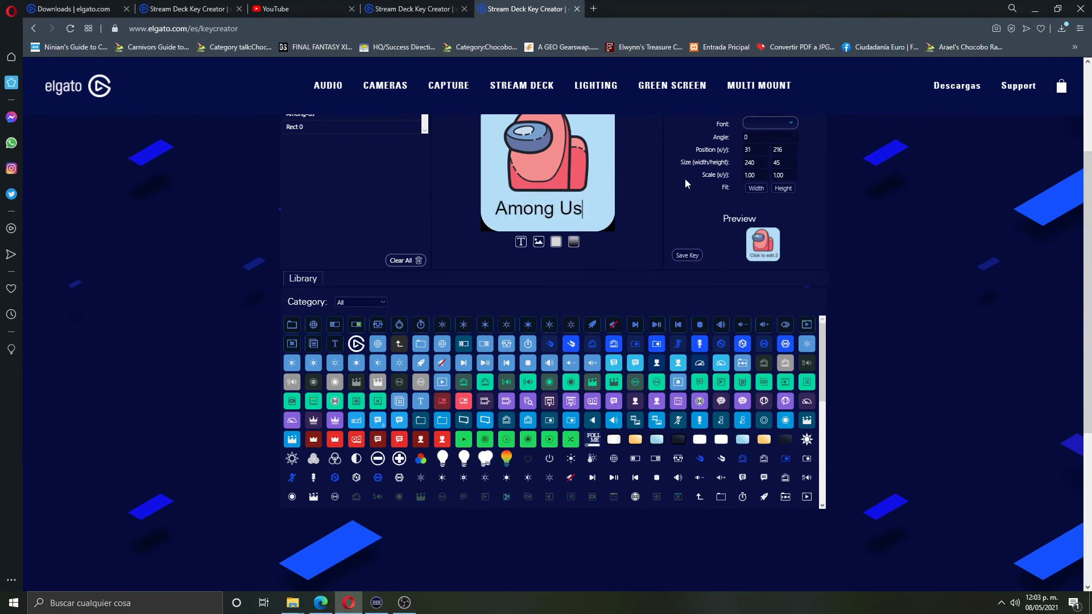
# Step: Set the text's font to Annie Use Your Telescope, enlarge it to a scale of about 1.27, and save the key
pyautogui.click(763, 124)
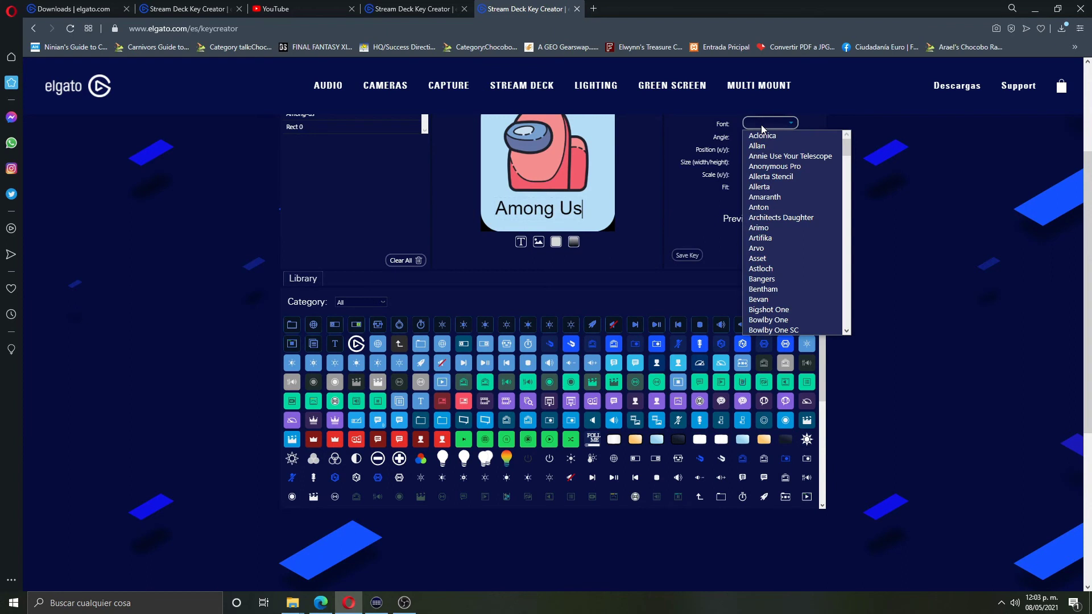
pyautogui.click(794, 154)
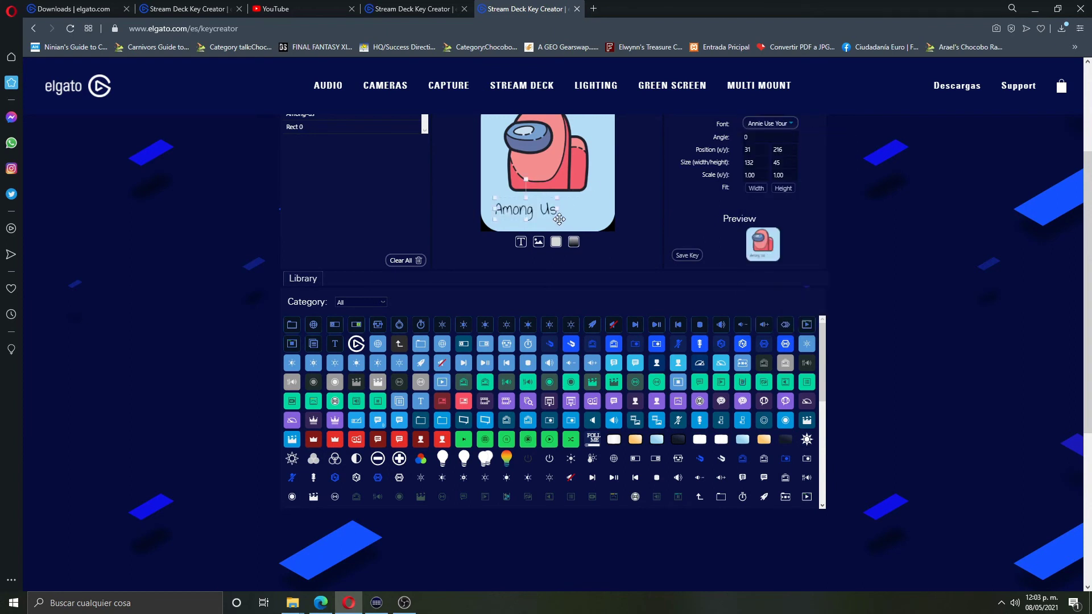
pyautogui.moveTo(557, 219)
pyautogui.mouseDown()
pyautogui.moveTo(576, 226)
pyautogui.moveTo(568, 201)
pyautogui.mouseUp()
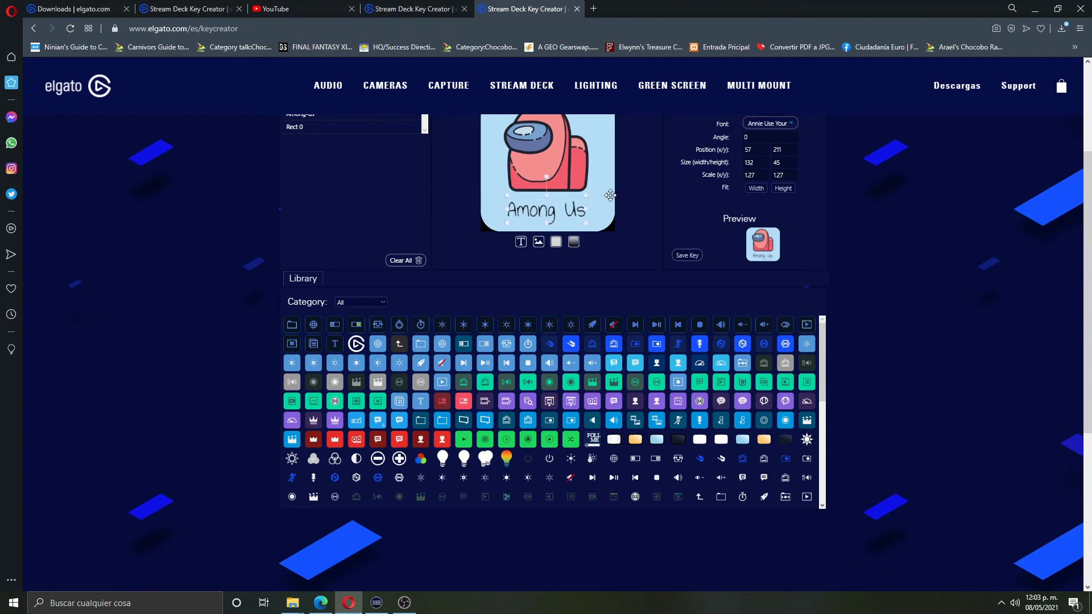
pyautogui.scroll(2, 641, 194)
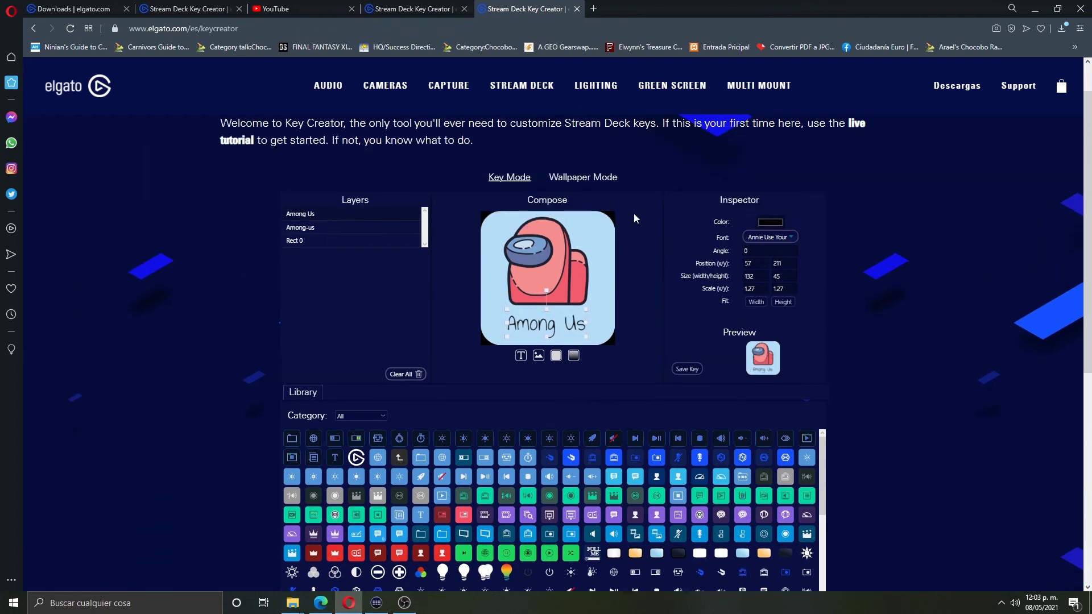
pyautogui.click(687, 371)
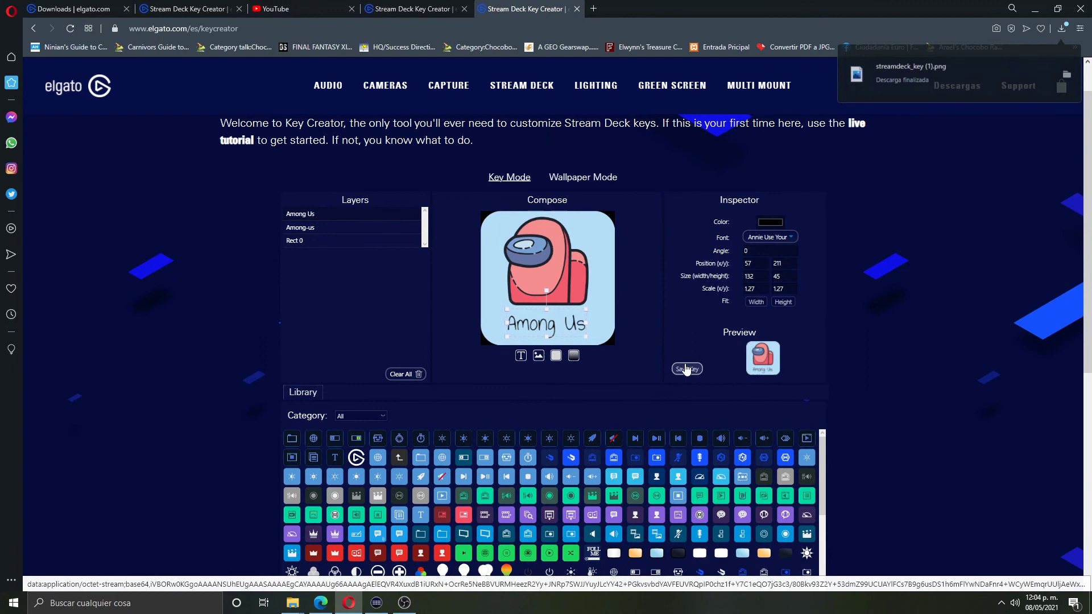
# Step: Switch back to Stream Deck and set the Among Us key's icon to the newly saved key image from Descargas
pyautogui.click(404, 603)
pyautogui.click(377, 603)
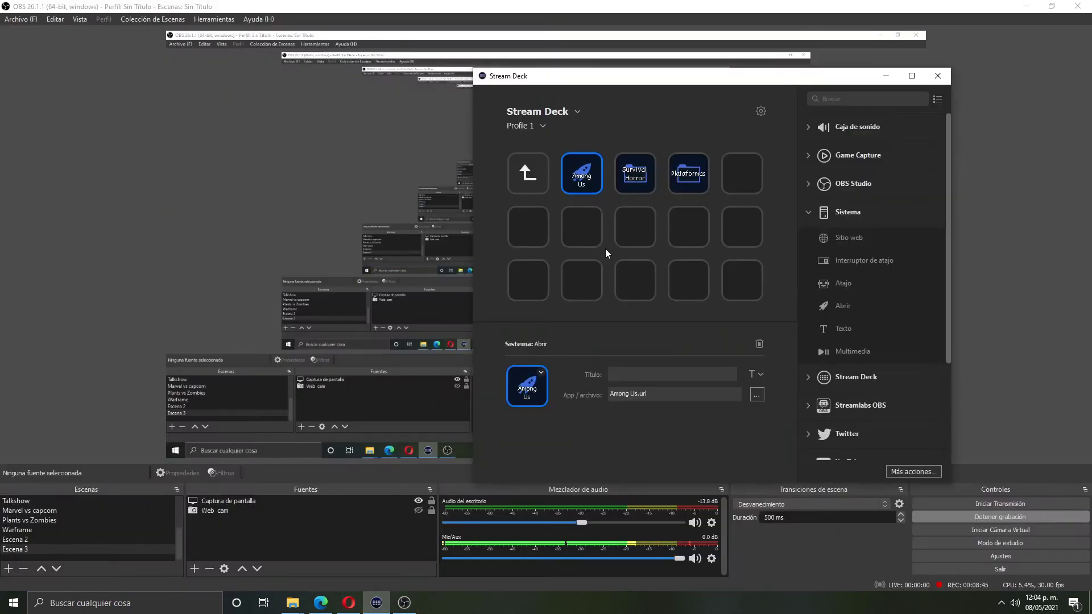
pyautogui.click(541, 372)
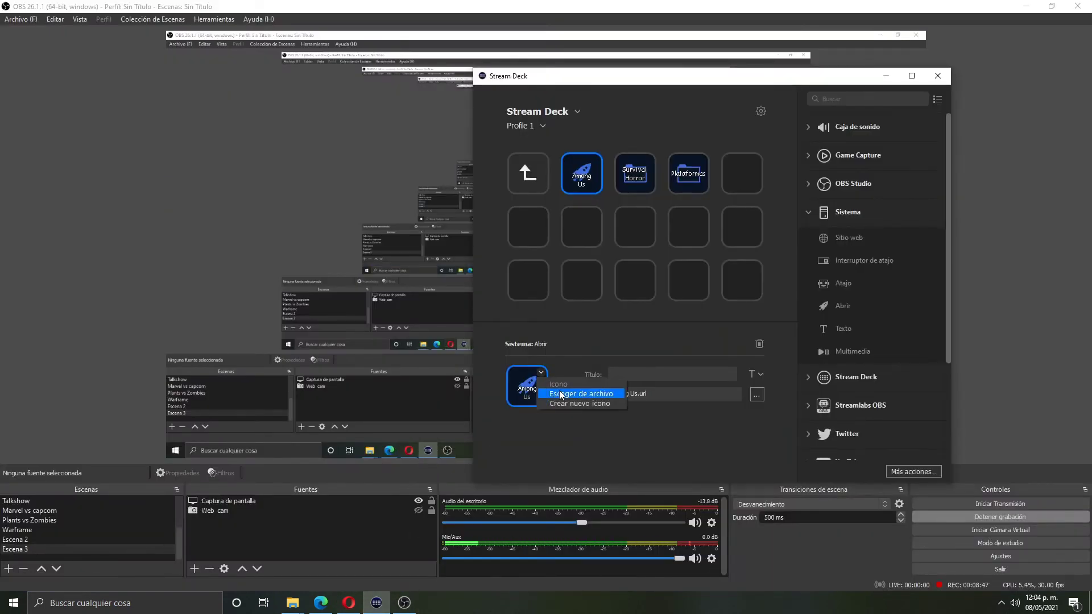
pyautogui.click(551, 385)
pyautogui.scroll(3, 541, 228)
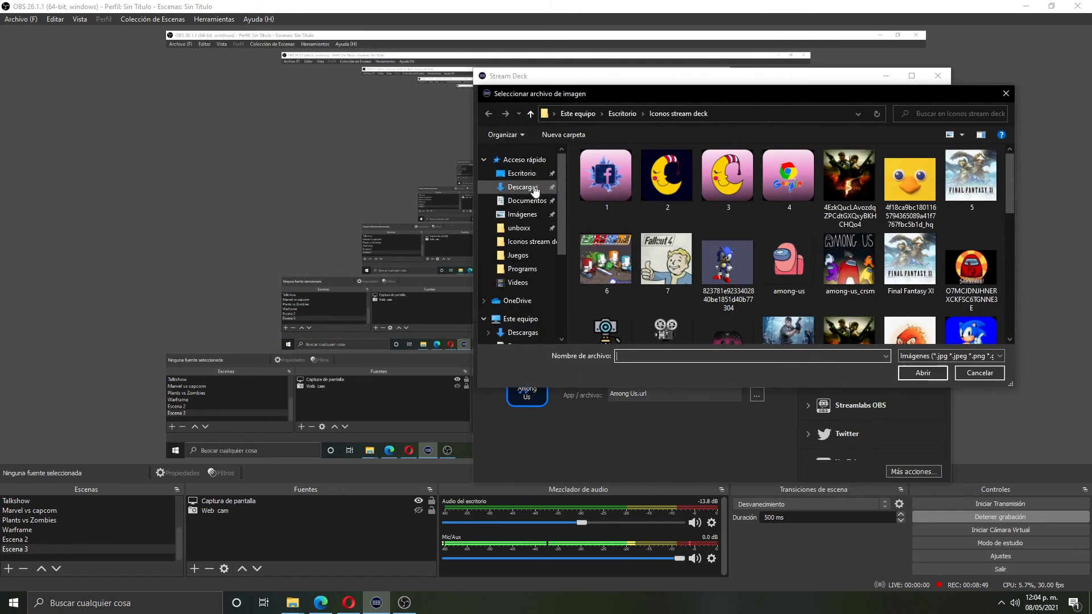
pyautogui.click(522, 187)
pyautogui.click(593, 181)
pyautogui.click(928, 370)
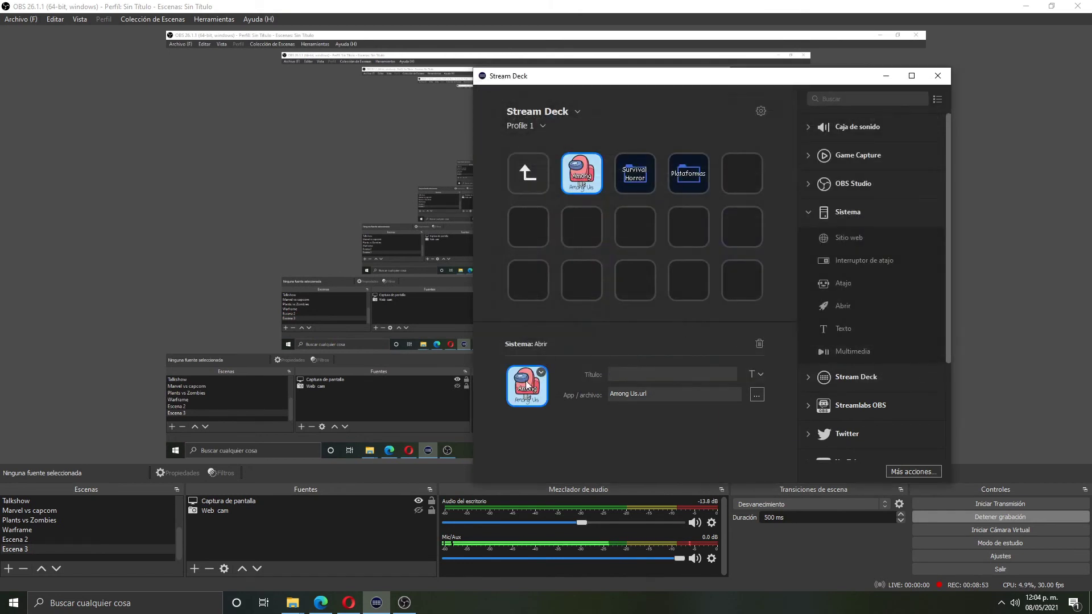
# Step: Delete the Among Us key from the Juegos folder
pyautogui.rightClick(589, 162)
pyautogui.click(615, 183)
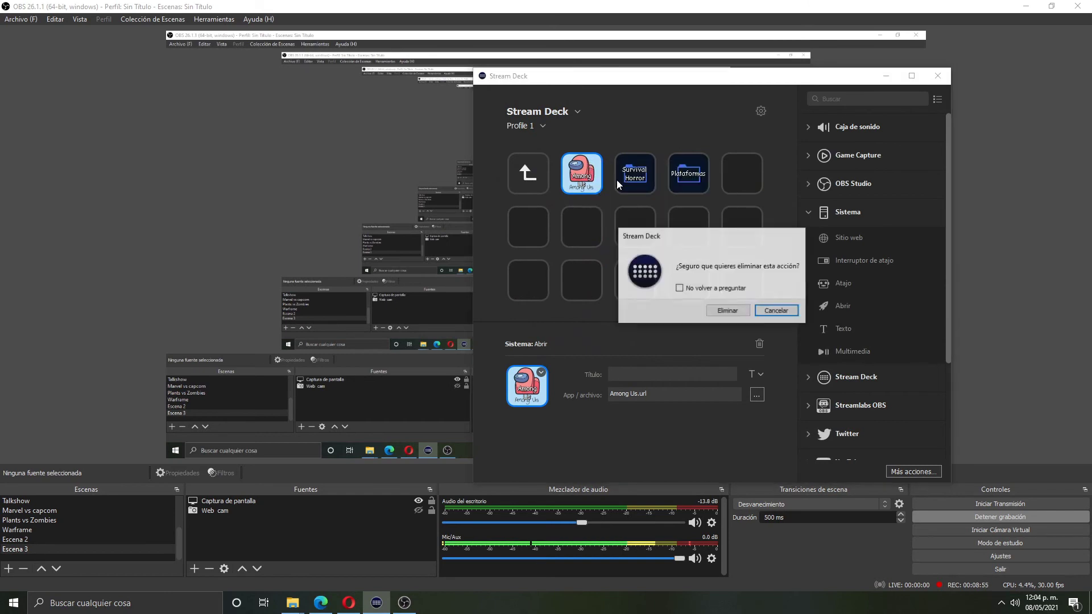
pyautogui.click(733, 311)
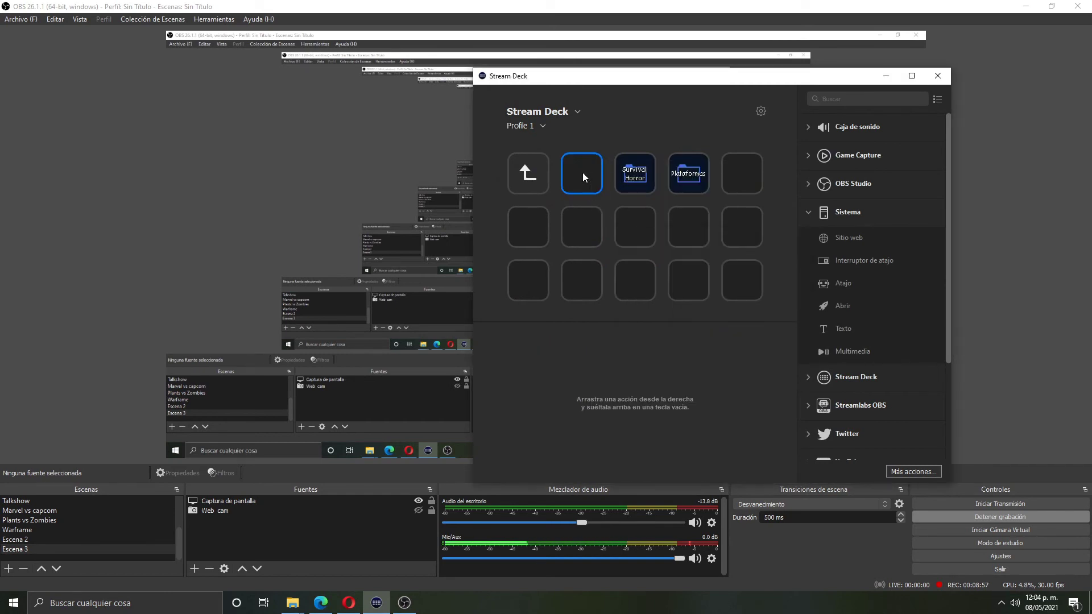
# Step: Add an Abrir key to the empty slot before Survival Horror and link it to the Among Us shortcut in Escritorio's Juegos folder
pyautogui.moveTo(839, 304); pyautogui.dragTo(582, 174)
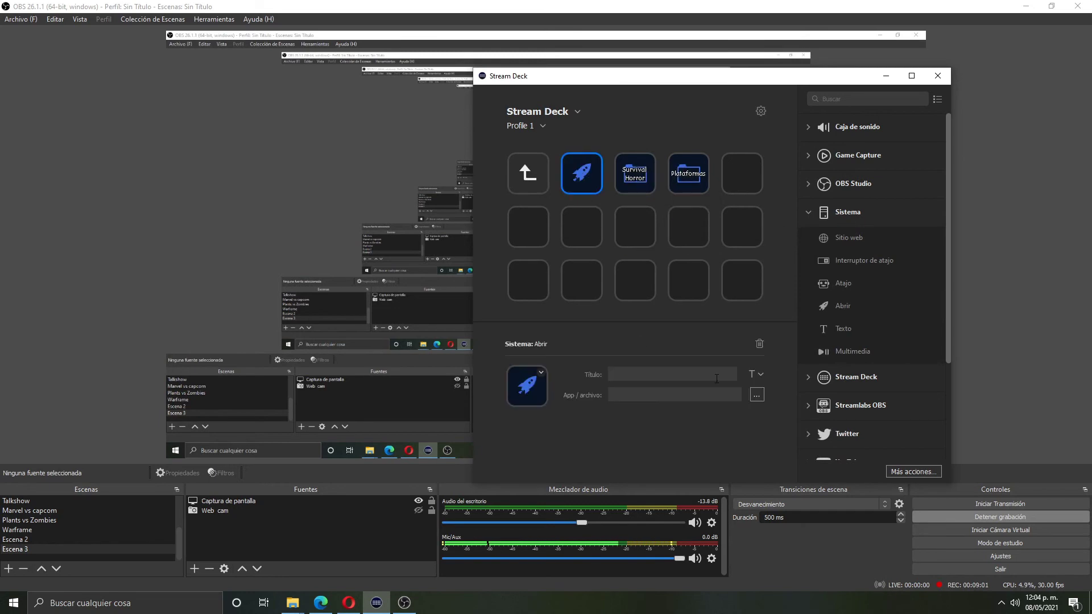
pyautogui.click(757, 394)
pyautogui.click(522, 174)
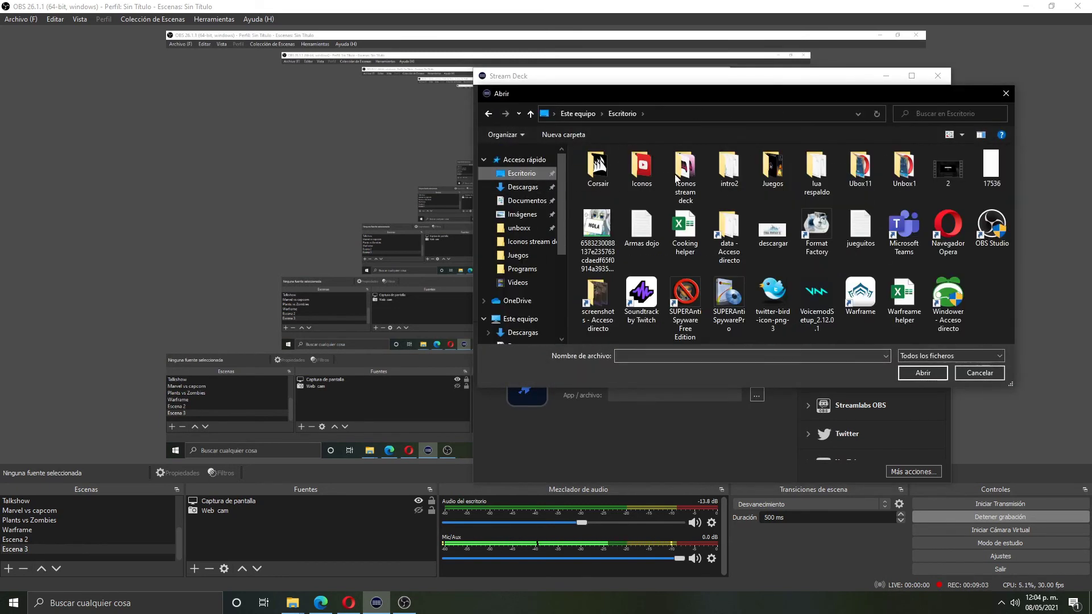
pyautogui.doubleClick(729, 166)
pyautogui.click(625, 223)
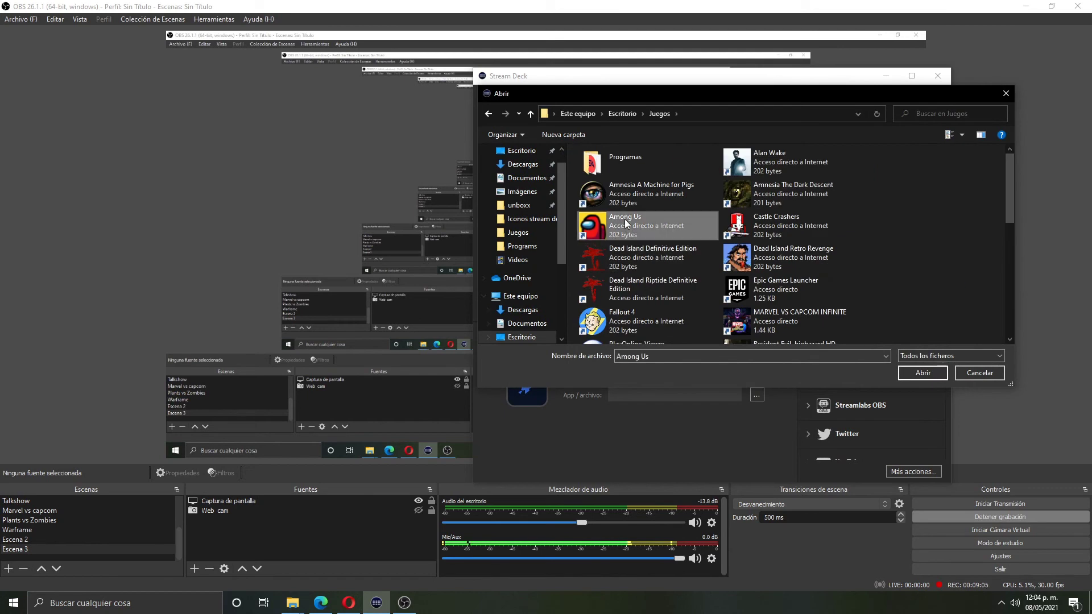
pyautogui.click(923, 373)
# Step: Clear the Among Us key's title and set its icon to streamdeck_key (1) from Descargas
pyautogui.moveTo(648, 368); pyautogui.dragTo(595, 360)
pyautogui.press('BackSpace')
pyautogui.click(541, 373)
pyautogui.click(555, 392)
pyautogui.click(625, 177)
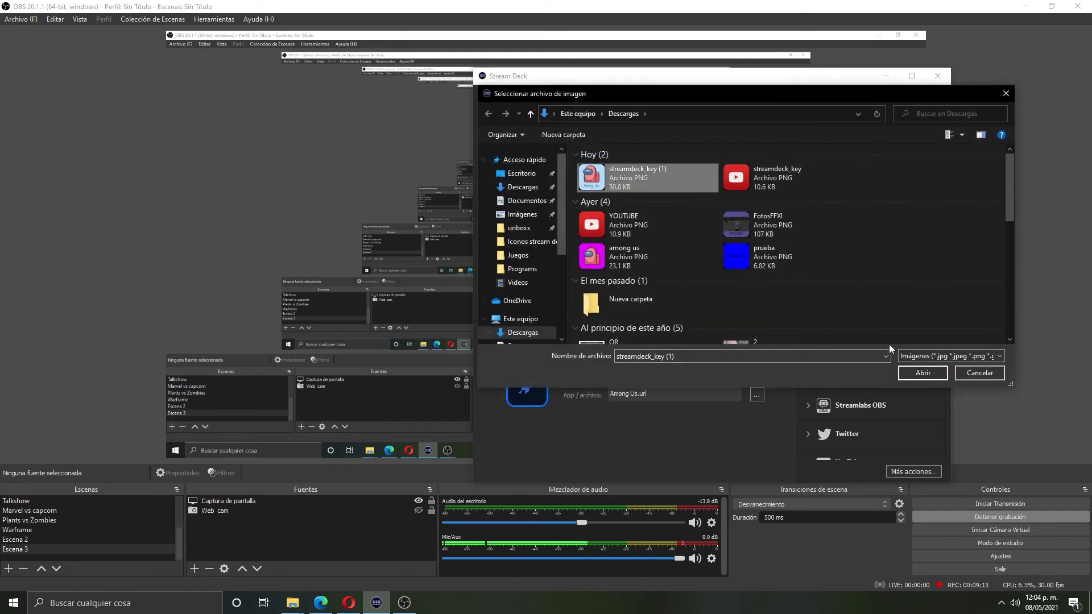
pyautogui.click(922, 373)
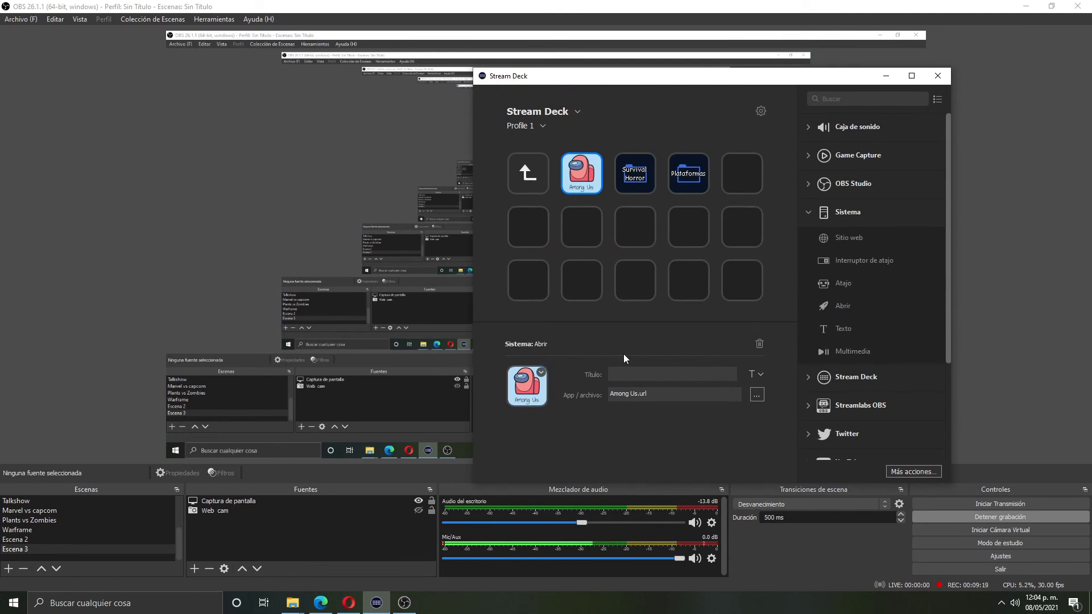
# Step: Return to the profile's main page and create a folder titled "OBS" beside the YouTube key
pyautogui.doubleClick(526, 171)
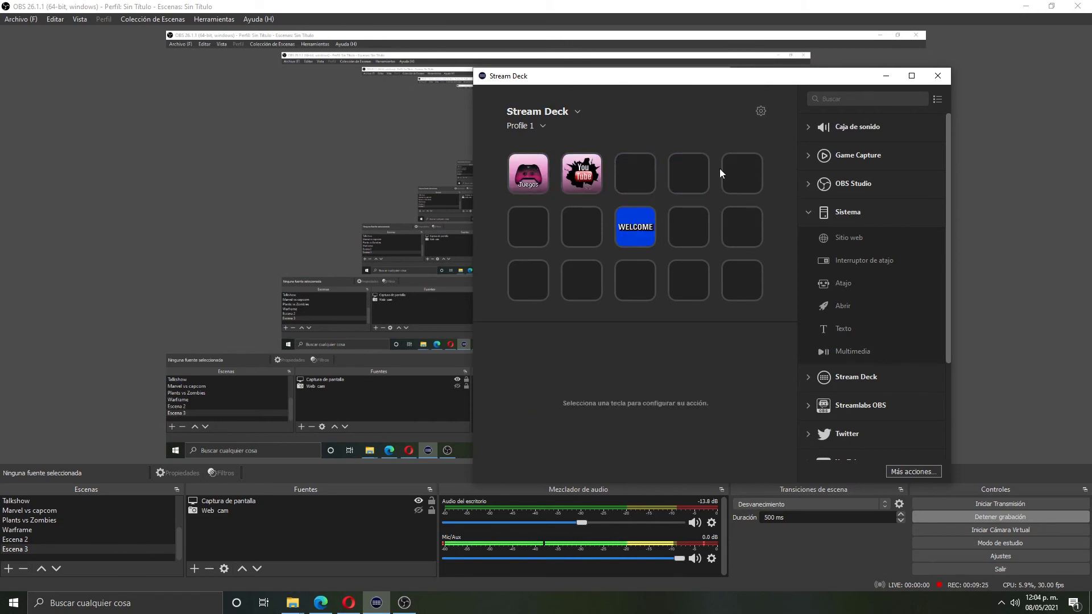
pyautogui.click(813, 210)
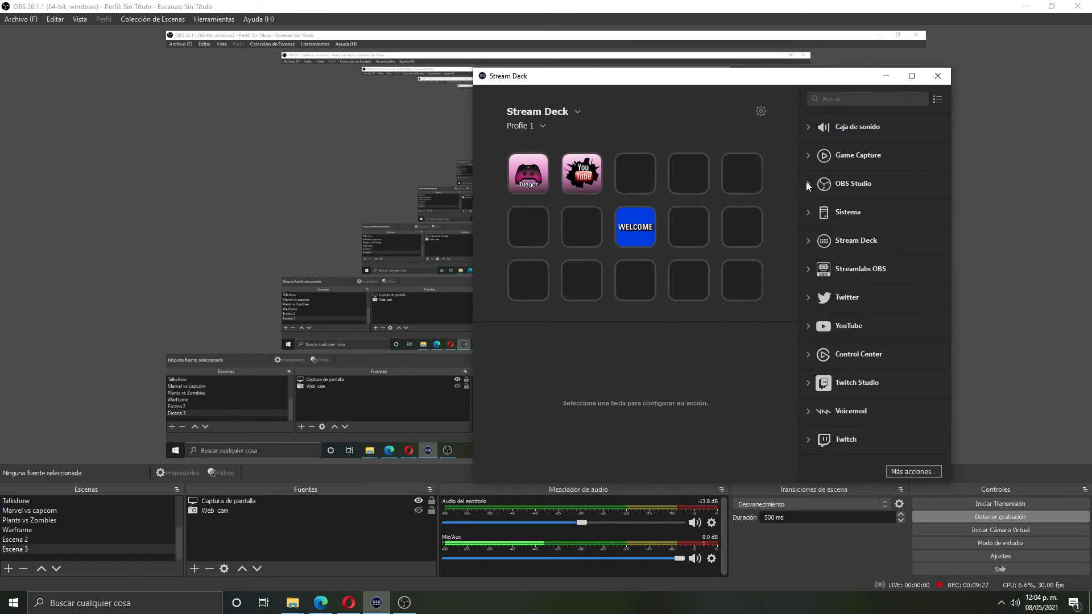
pyautogui.click(807, 183)
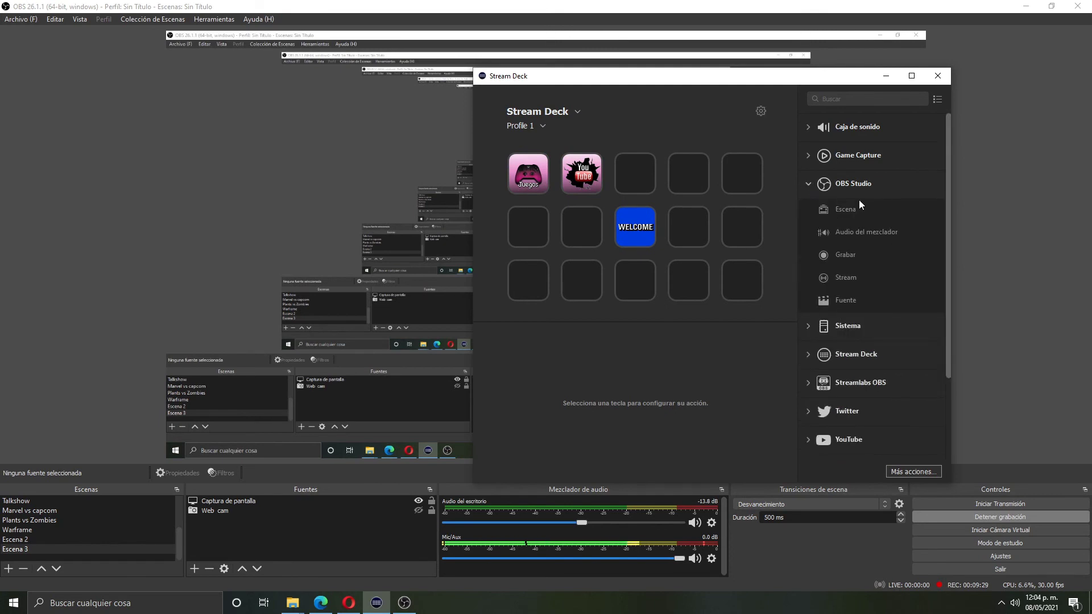
pyautogui.click(810, 187)
pyautogui.rightClick(628, 169)
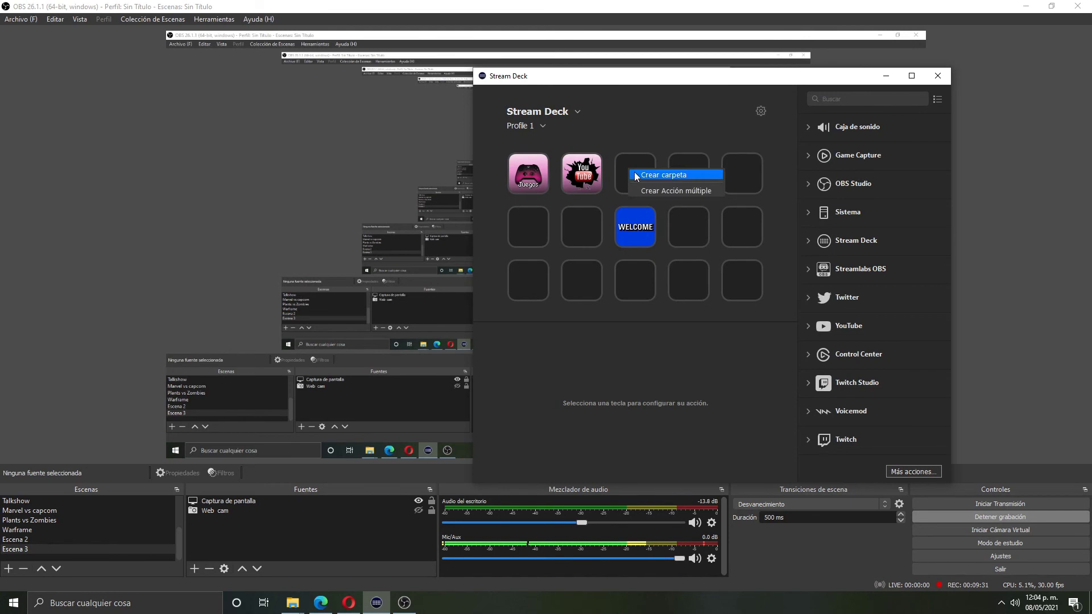
pyautogui.click(633, 173)
pyautogui.click(639, 373)
pyautogui.write('OBS')
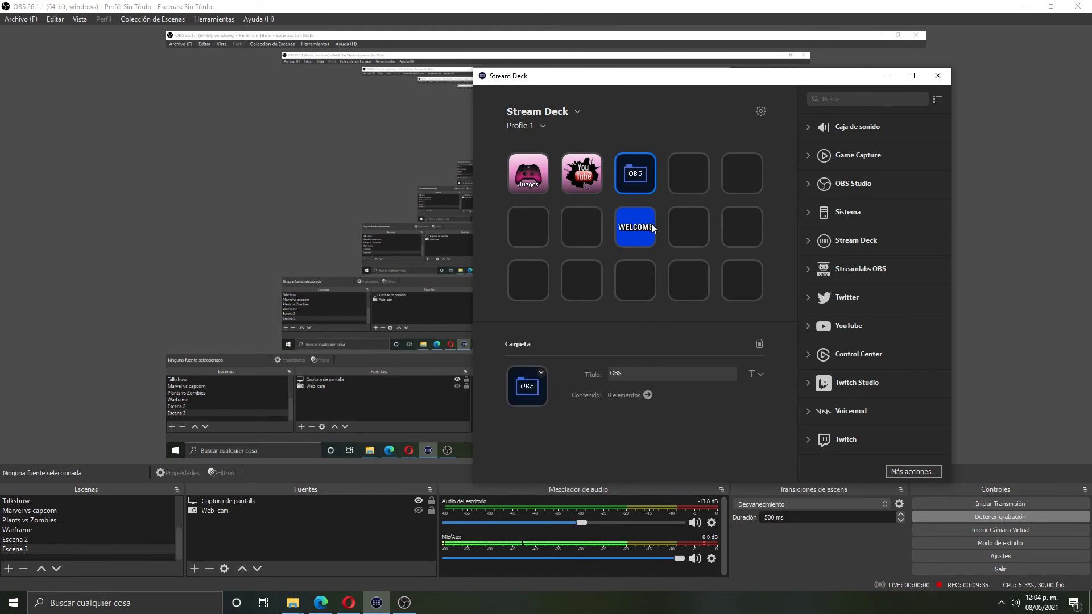
# Step: Open the OBS folder and add three OBS Studio Escena keys in a row after the back key
pyautogui.doubleClick(638, 181)
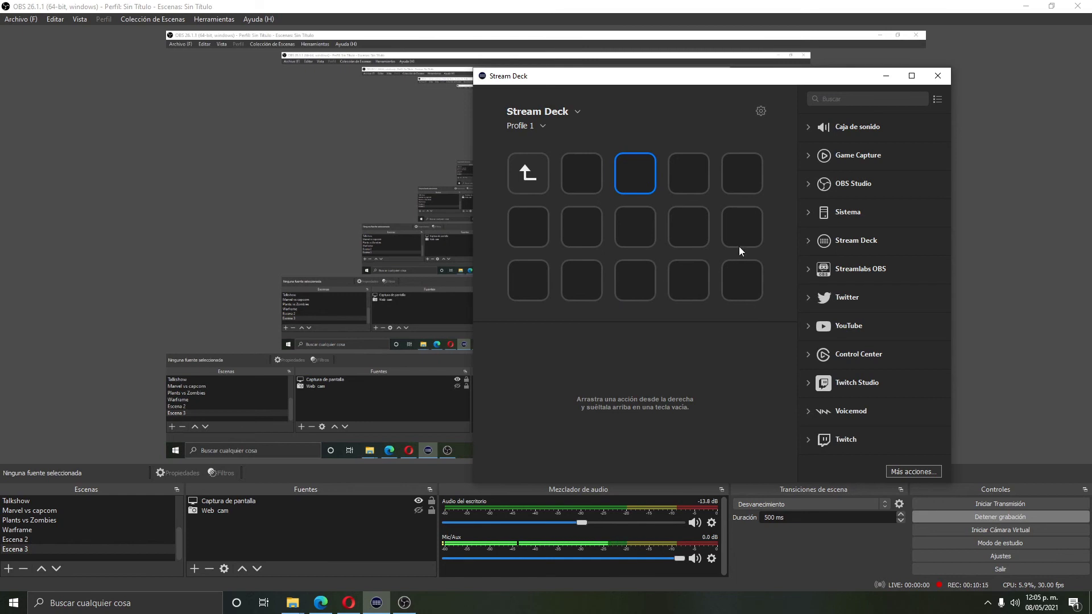
pyautogui.click(813, 185)
pyautogui.moveTo(851, 210); pyautogui.dragTo(601, 172)
pyautogui.moveTo(859, 213); pyautogui.dragTo(635, 173)
pyautogui.moveTo(846, 209); pyautogui.dragTo(672, 177)
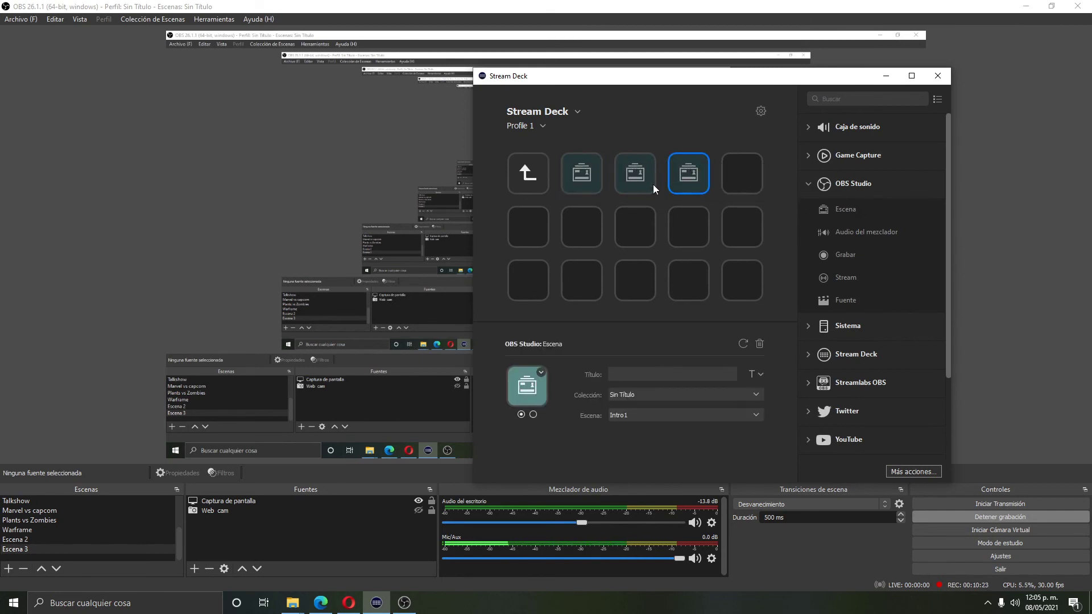
# Step: Title the three scene keys "Intro", "Brb" and "End" in order
pyautogui.click(593, 180)
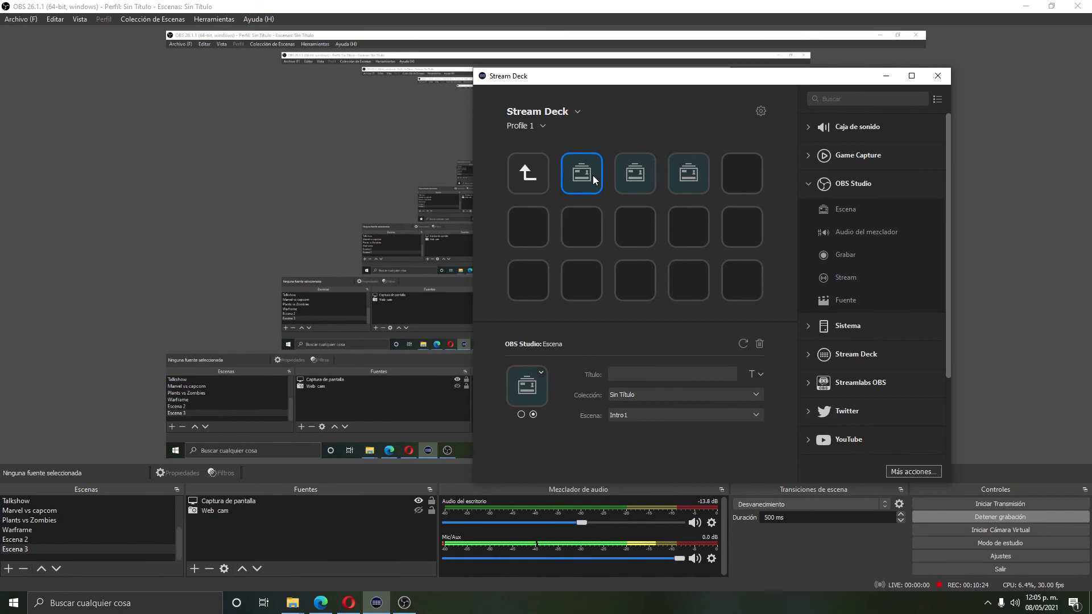
pyautogui.click(660, 373)
pyautogui.write('Intro')
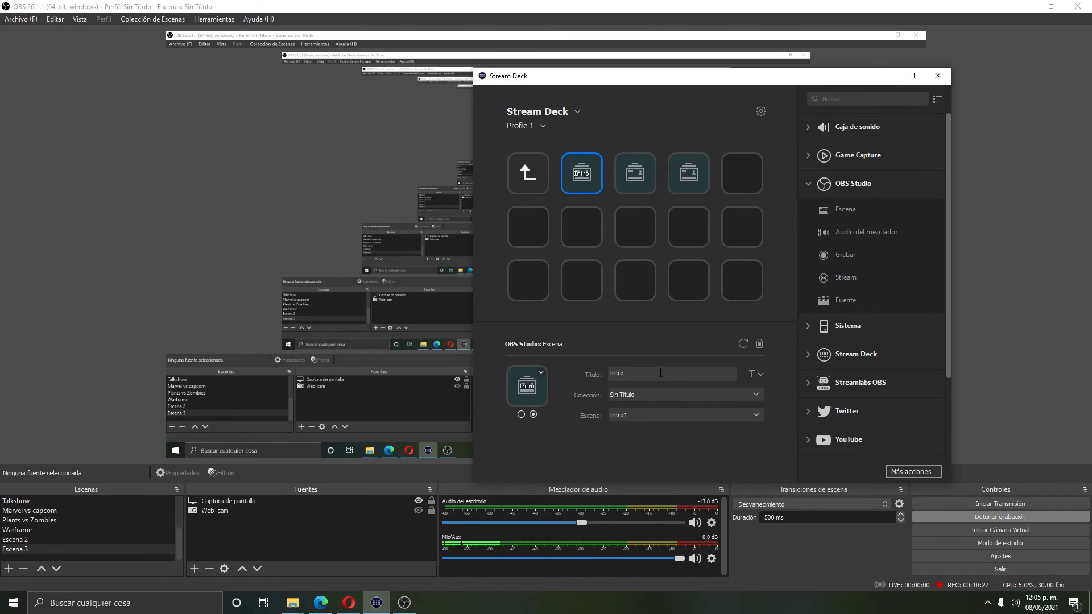
pyautogui.click(634, 175)
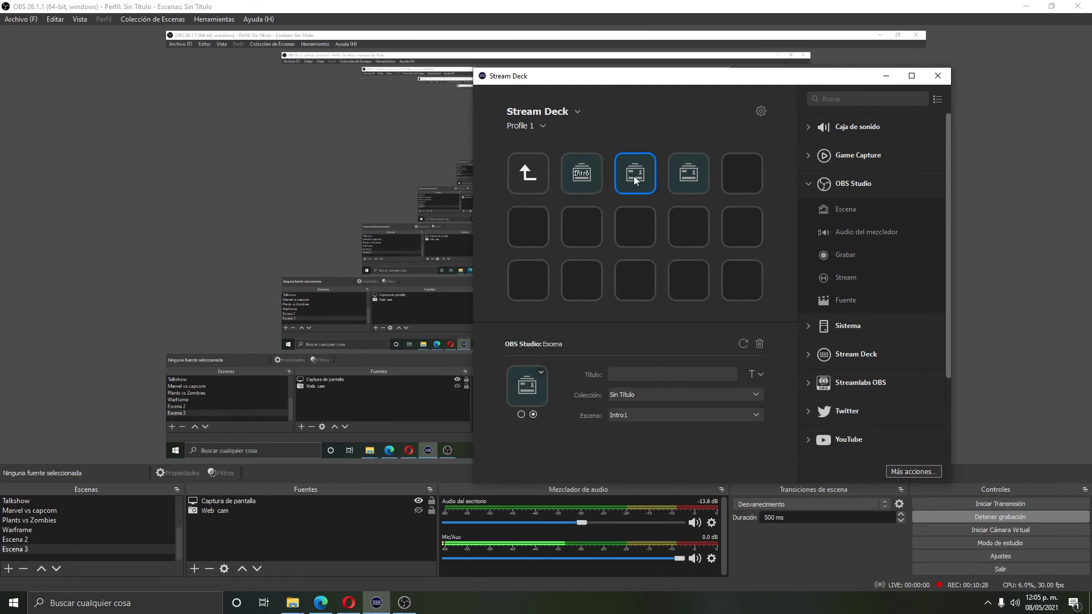
pyautogui.click(639, 374)
pyautogui.write('Brb')
pyautogui.click(692, 174)
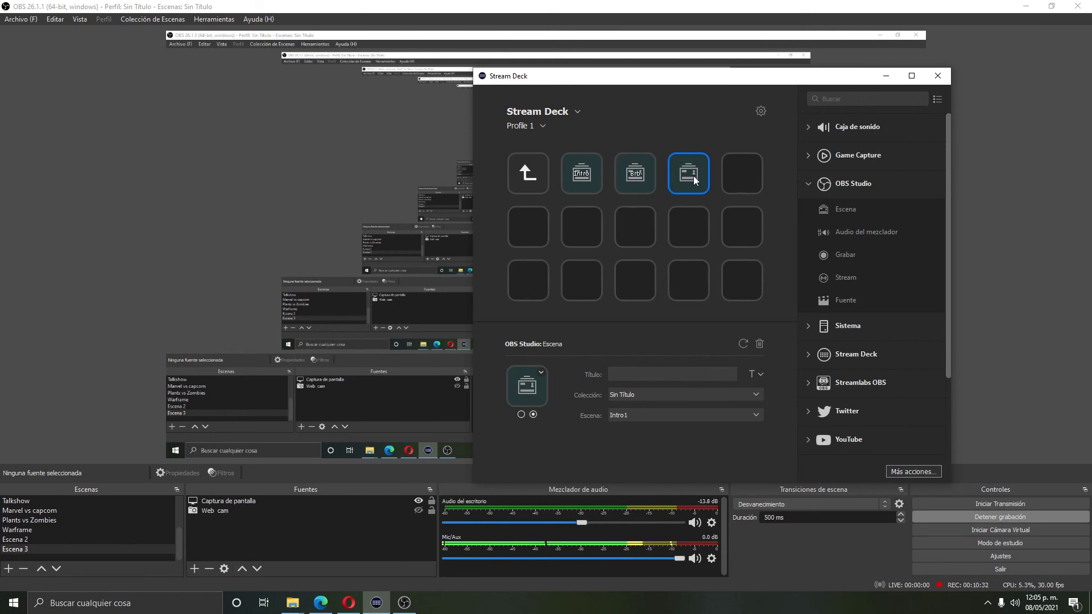
pyautogui.click(643, 378)
pyautogui.write('End')
# Step: Insert a line break before the Intro, Brb and End titles so they sit below the key icons
pyautogui.click(595, 159)
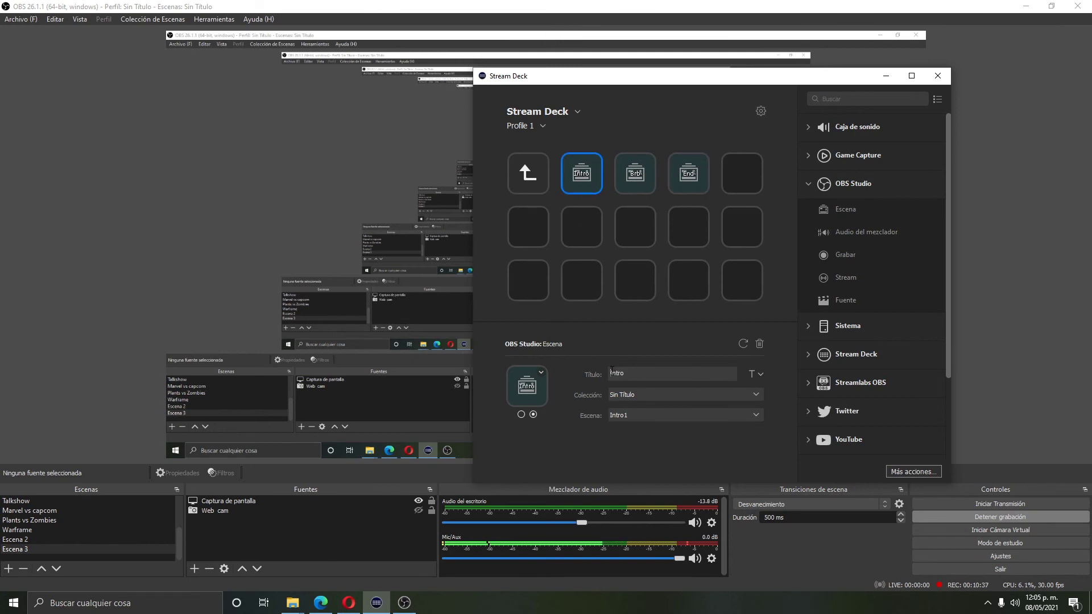
pyautogui.click(638, 183)
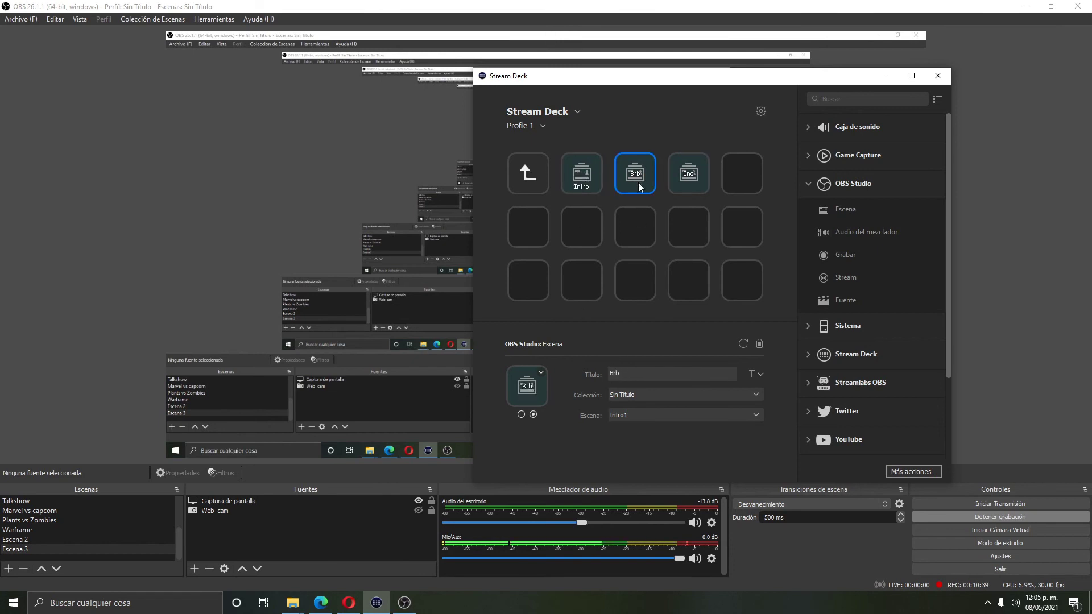
pyautogui.click(687, 182)
pyautogui.click(610, 374)
pyautogui.press('Return')
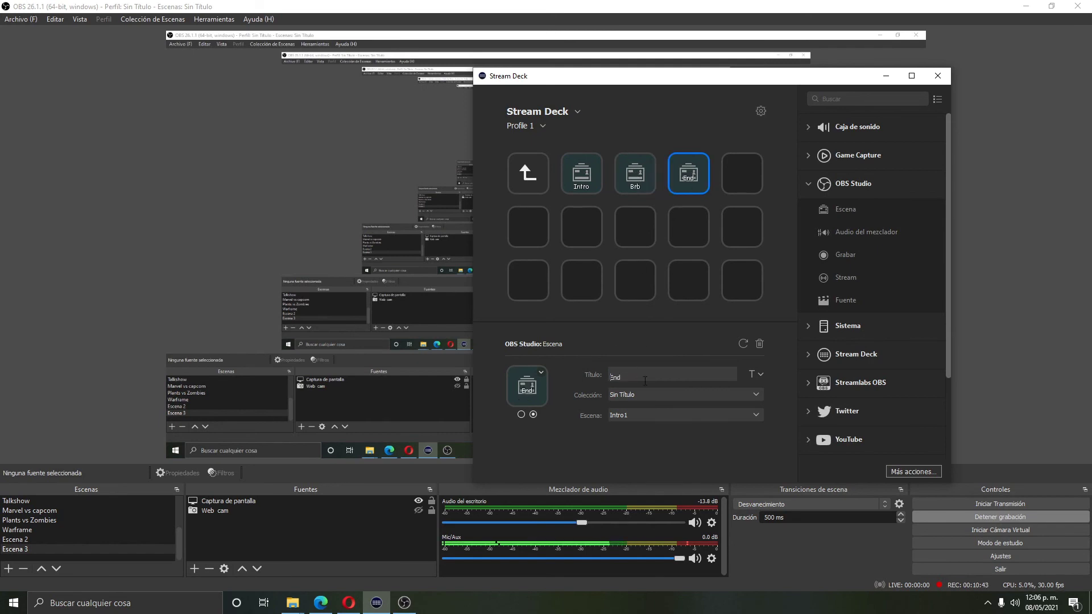
pyautogui.press('Return')
# Step: Keep scene Intro1 for the Intro key, and assign scene Brb to the Brb key and scene end to the End key
pyautogui.click(580, 166)
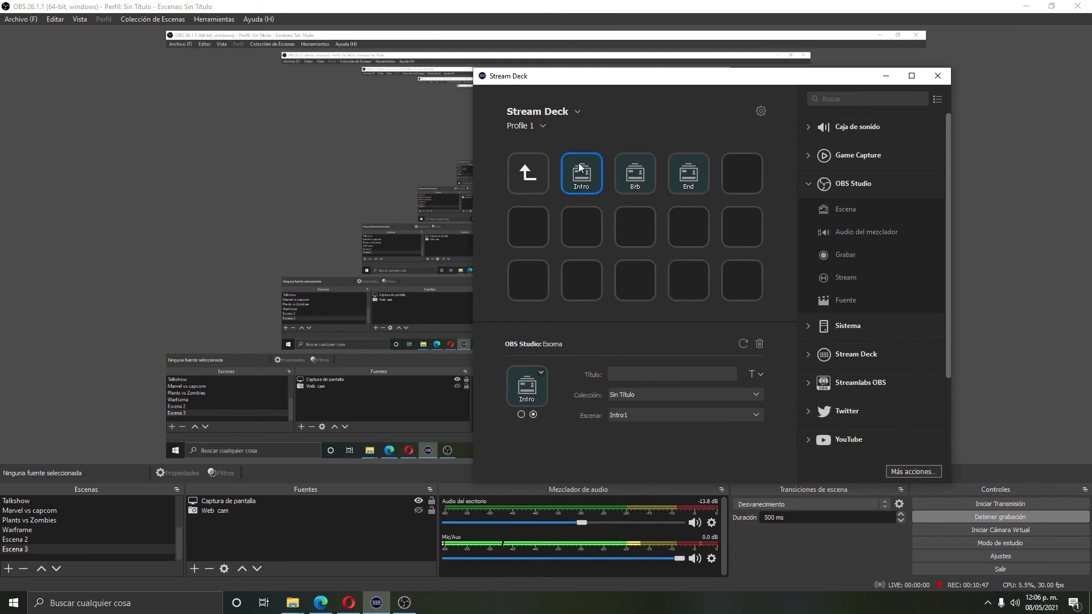
pyautogui.click(642, 411)
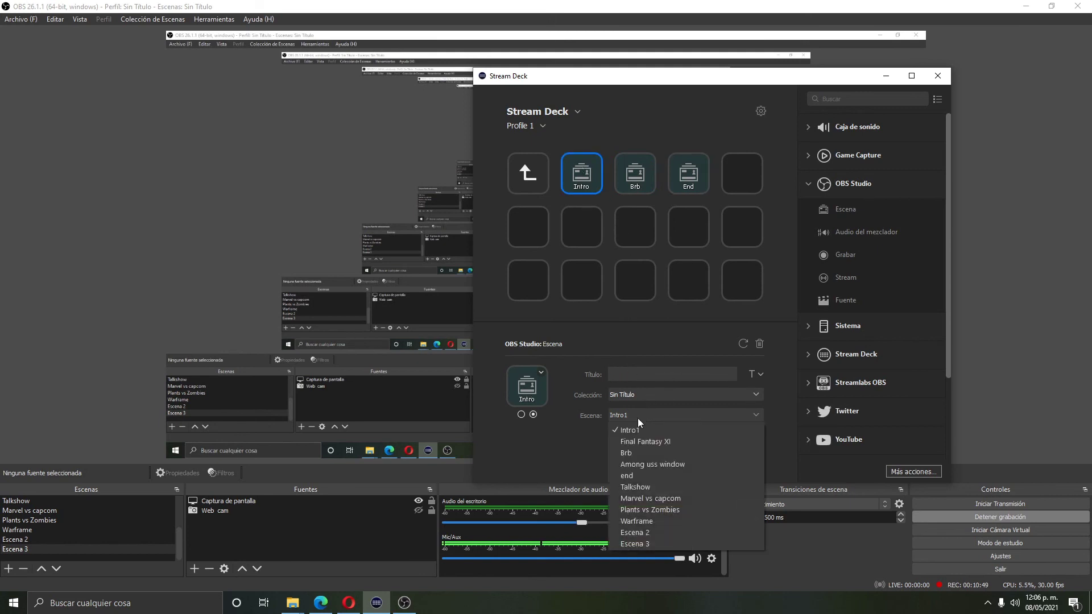
pyautogui.click(639, 193)
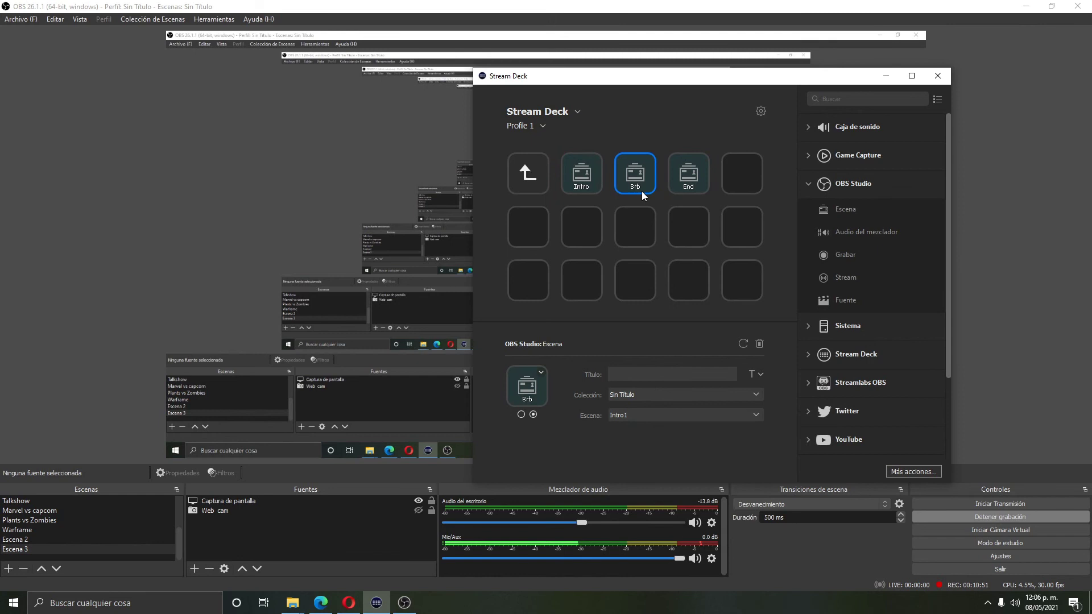
pyautogui.click(648, 411)
pyautogui.click(625, 454)
pyautogui.click(688, 174)
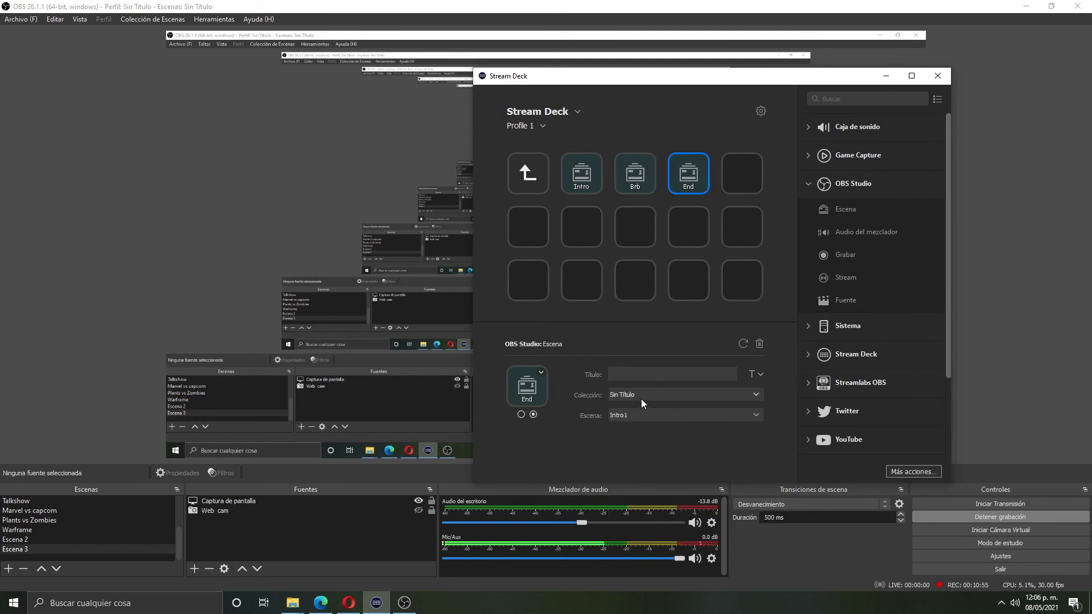
pyautogui.click(626, 409)
pyautogui.click(631, 476)
pyautogui.moveTo(663, 84); pyautogui.dragTo(774, 59)
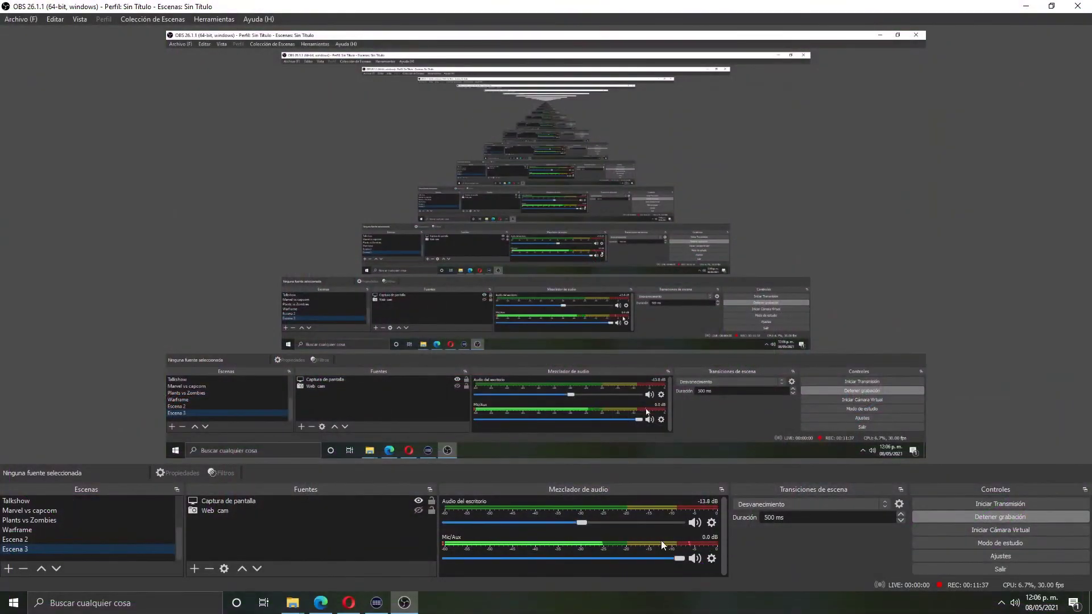
# Step: Return to the profile's main page and create a folder titled "Twitch" beside the OBS folder
pyautogui.click(376, 601)
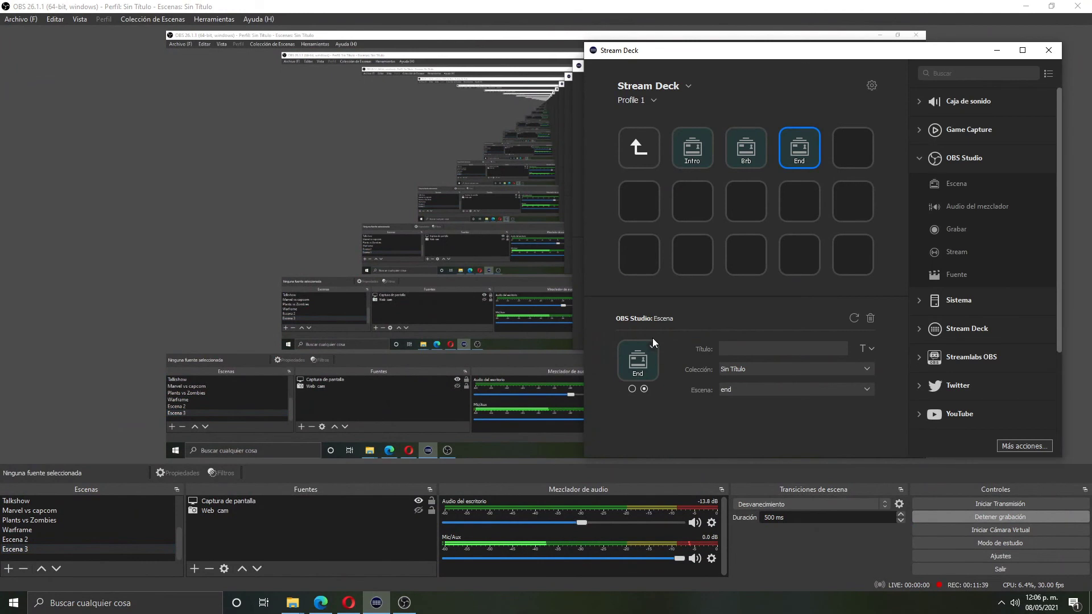
pyautogui.click(635, 147)
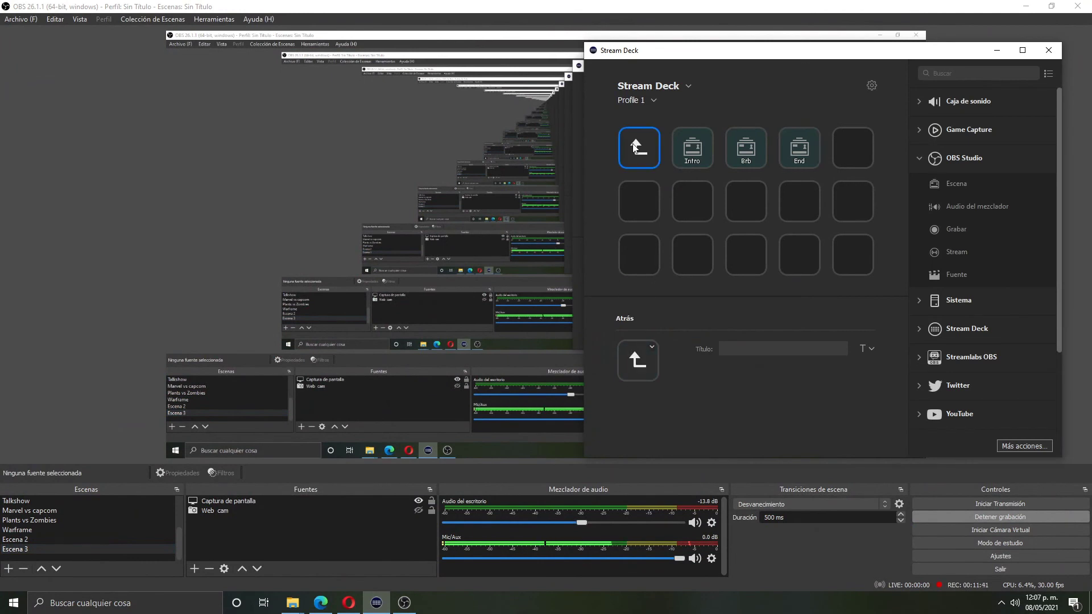
pyautogui.click(635, 147)
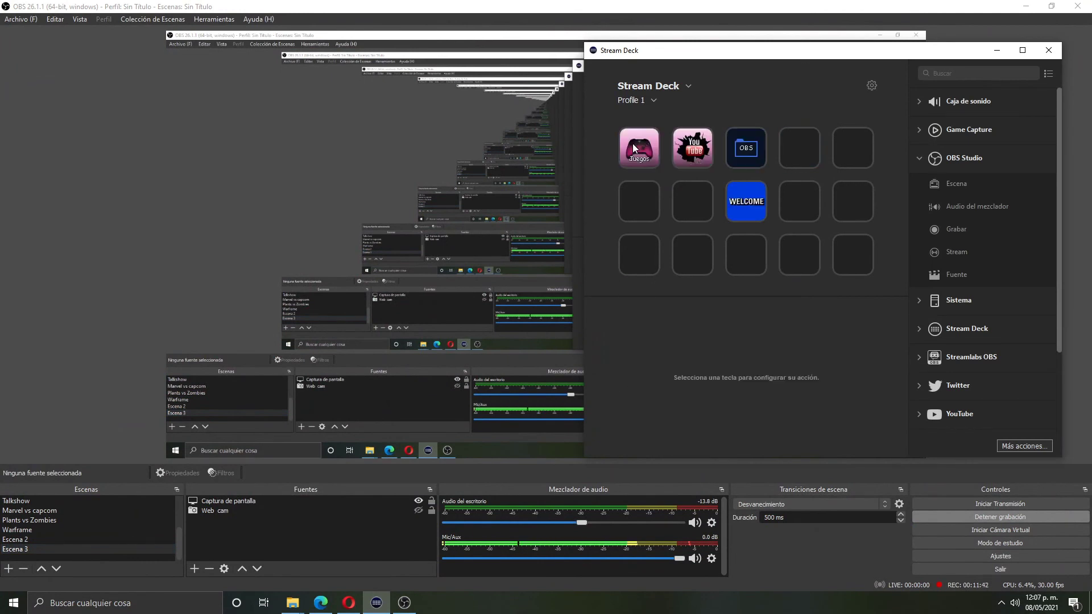
pyautogui.click(922, 162)
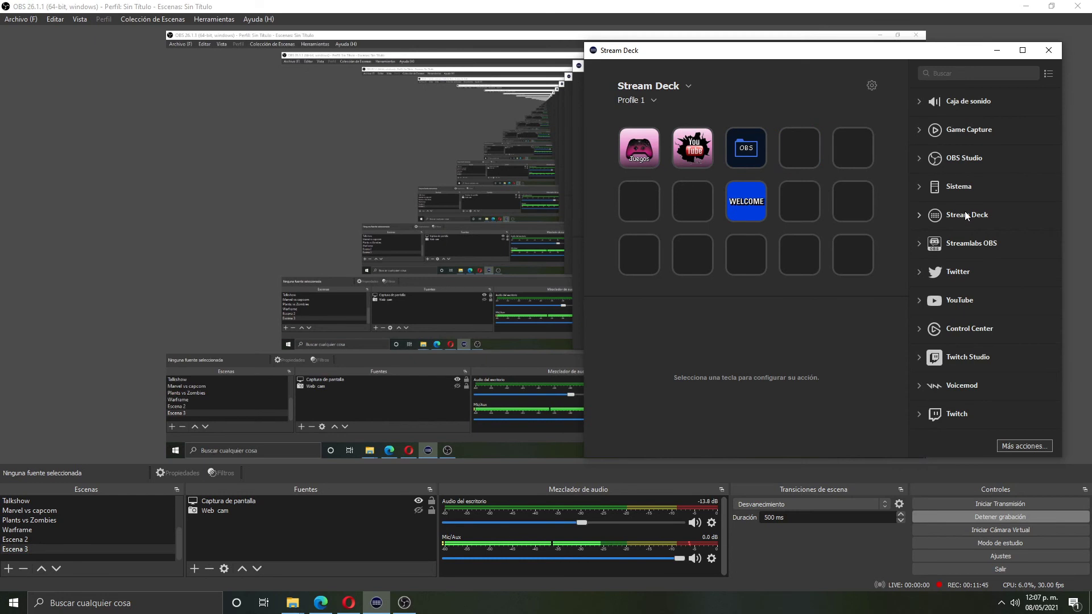
pyautogui.click(919, 411)
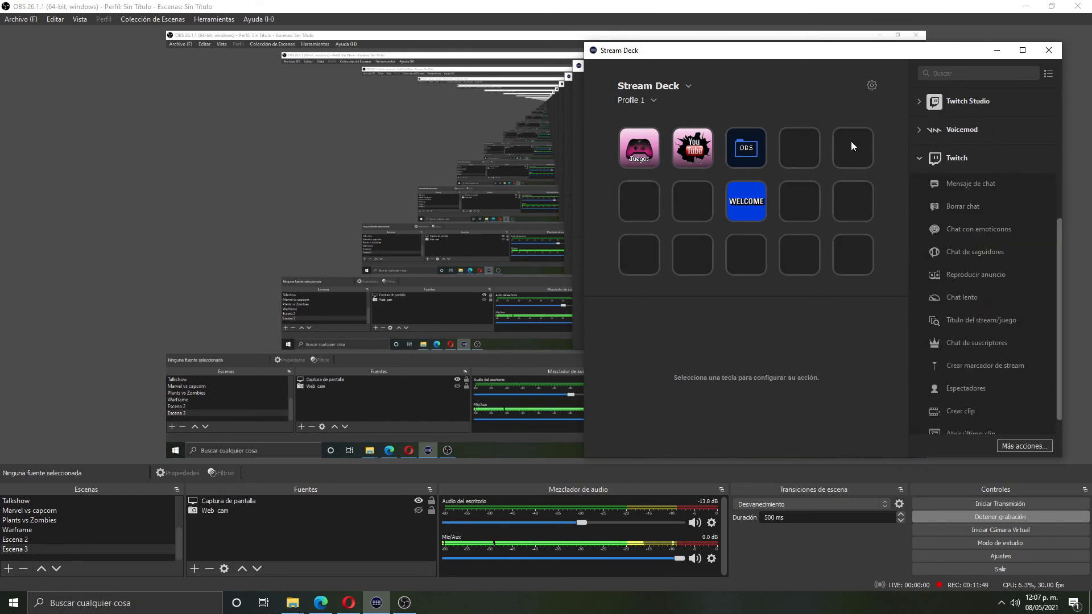
pyautogui.rightClick(793, 142)
pyautogui.click(807, 151)
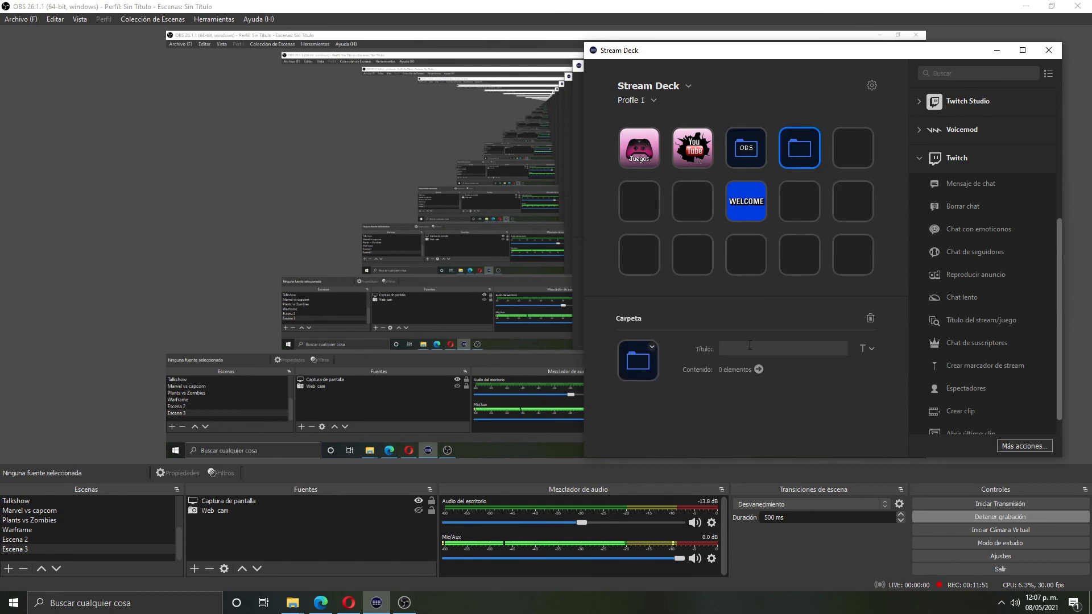
pyautogui.write('Twitch')
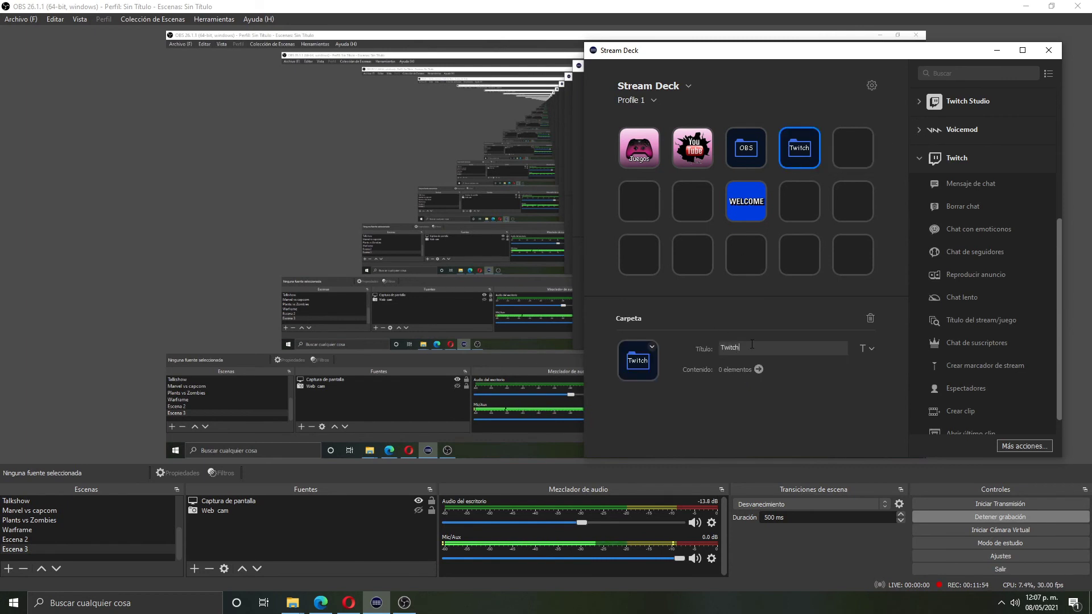
# Step: Fill the Twitch folder's first three free keys with Mensaje de chat, Borrar chat and Reproducir anuncio, keeping the ad duration at 30 seconds
pyautogui.doubleClick(793, 145)
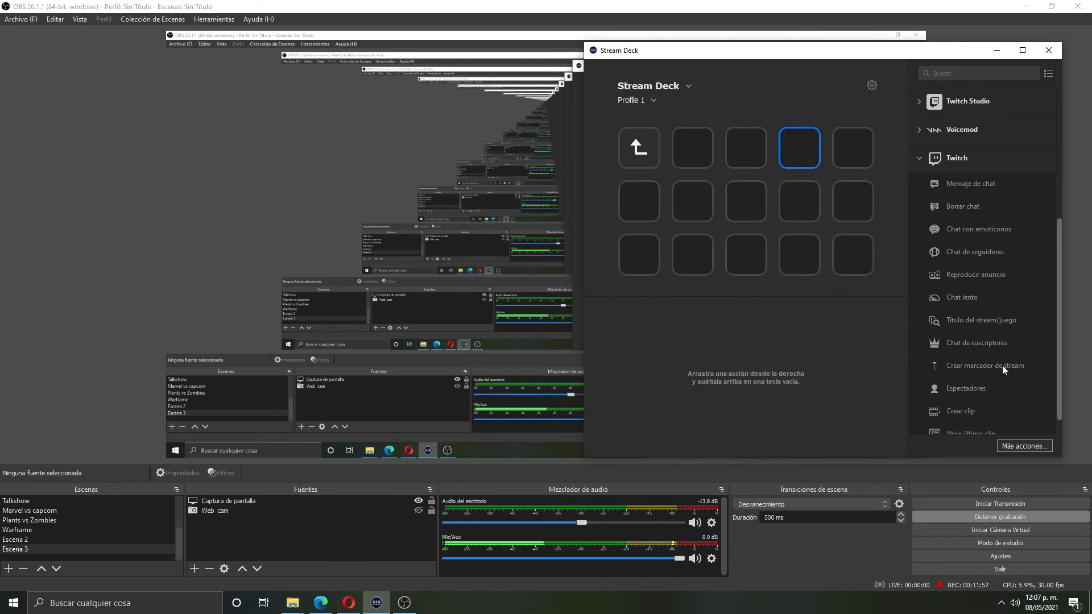
pyautogui.moveTo(958, 184); pyautogui.dragTo(702, 145)
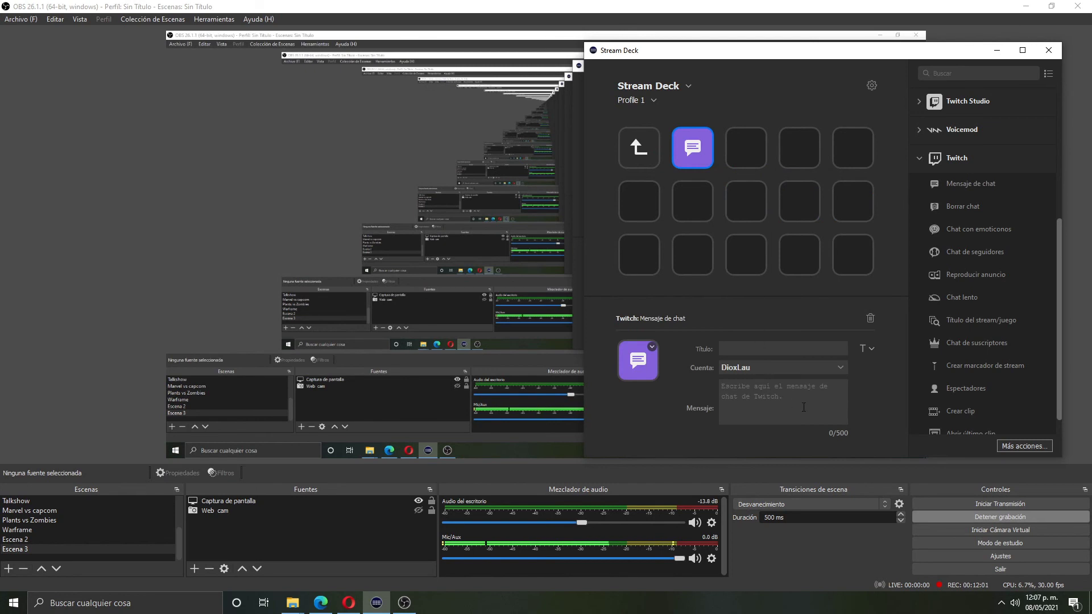
pyautogui.moveTo(992, 206); pyautogui.dragTo(756, 145)
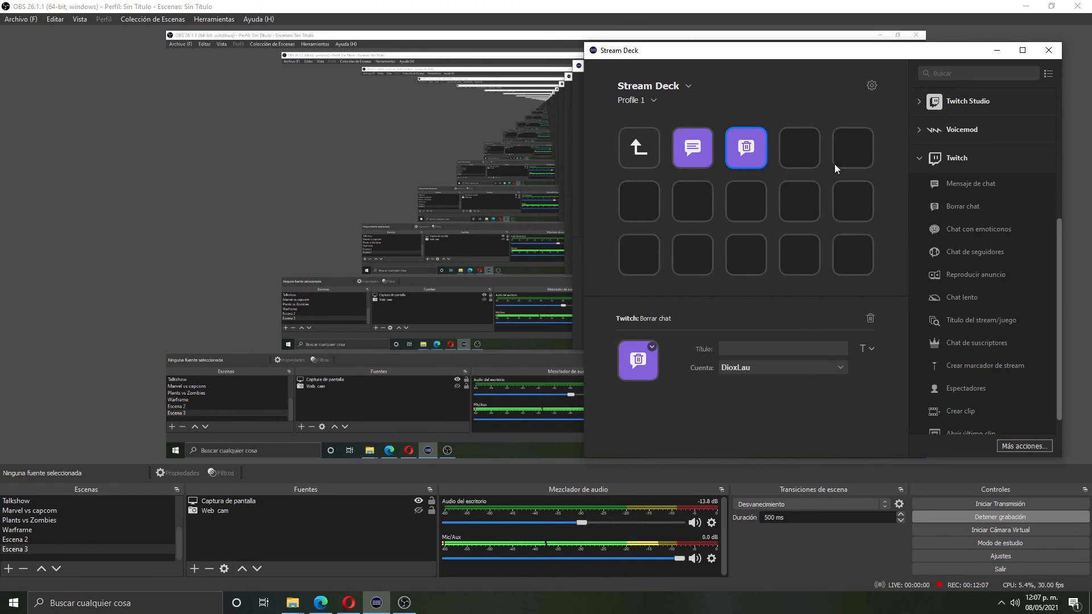
pyautogui.moveTo(959, 274); pyautogui.dragTo(796, 150)
pyautogui.click(789, 386)
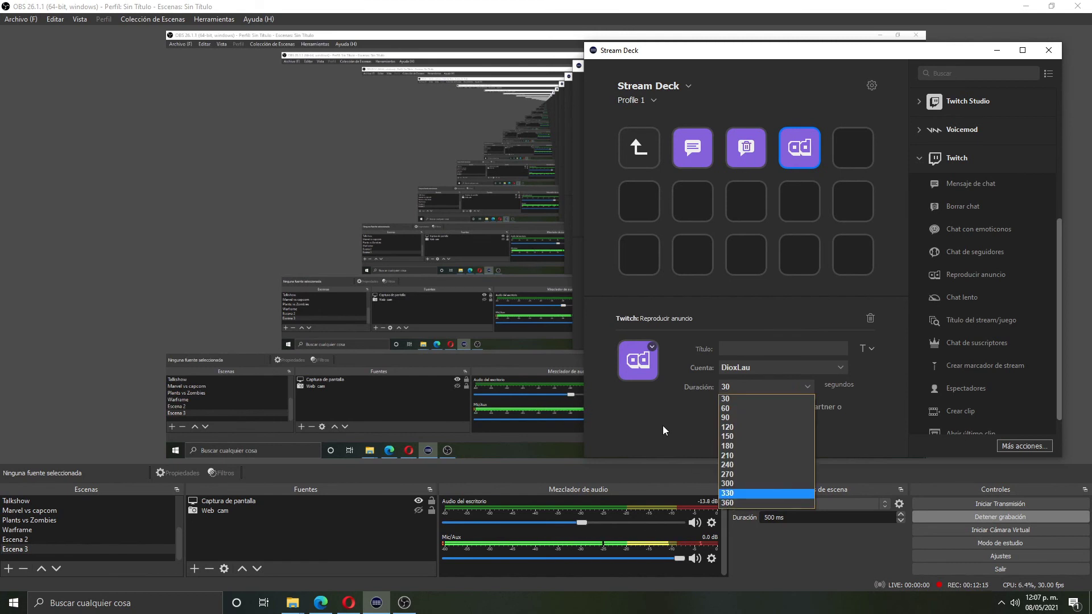
pyautogui.click(874, 398)
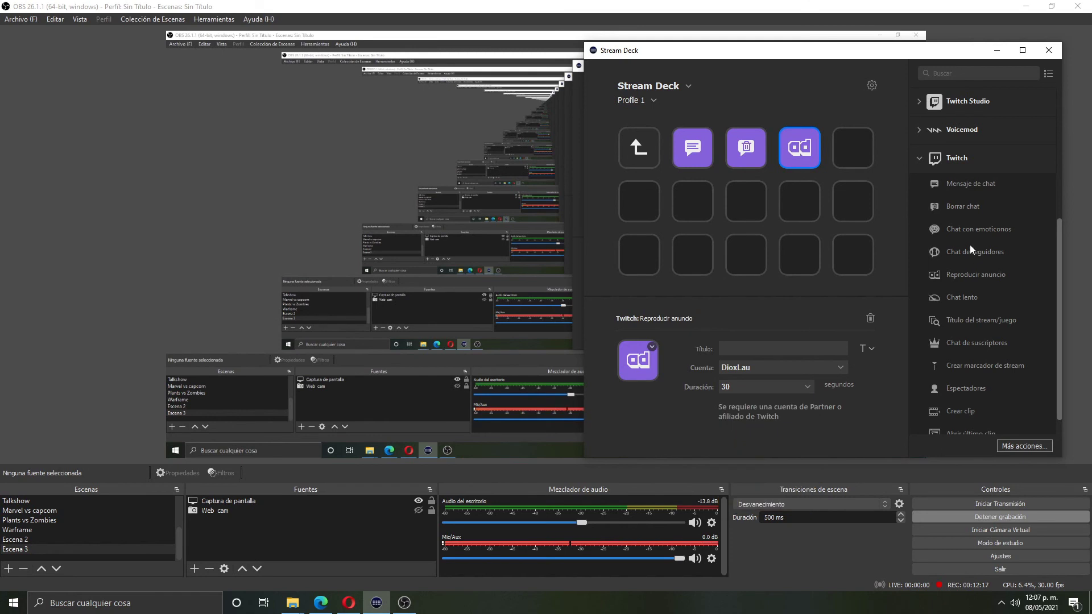
pyautogui.scroll(2, 995, 313)
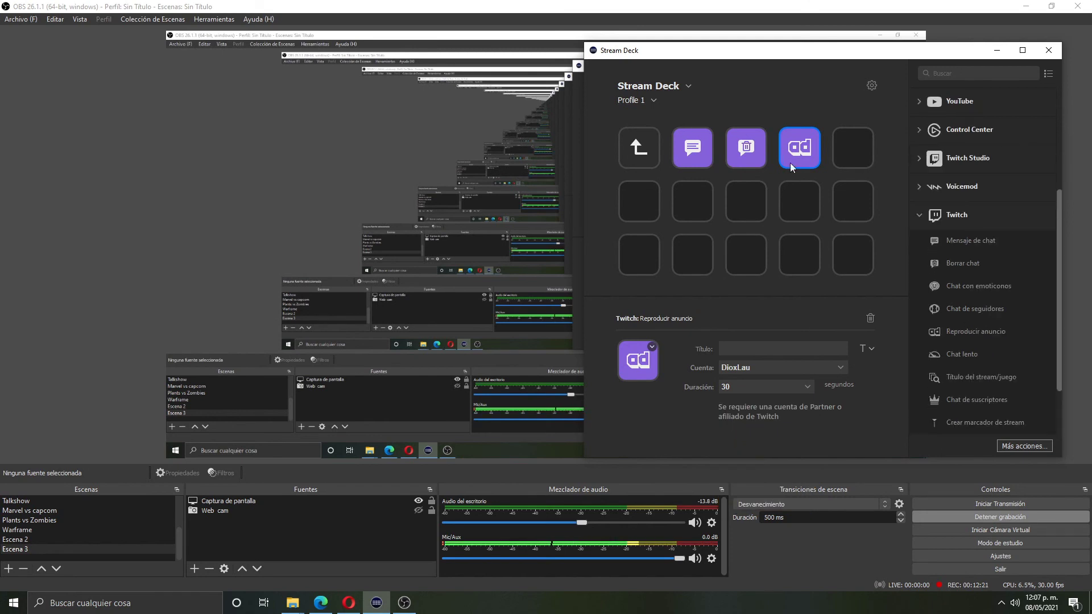
# Step: Return to the profile's main page and add an Abrir key beside the Twitch folder that launches Excel
pyautogui.doubleClick(641, 148)
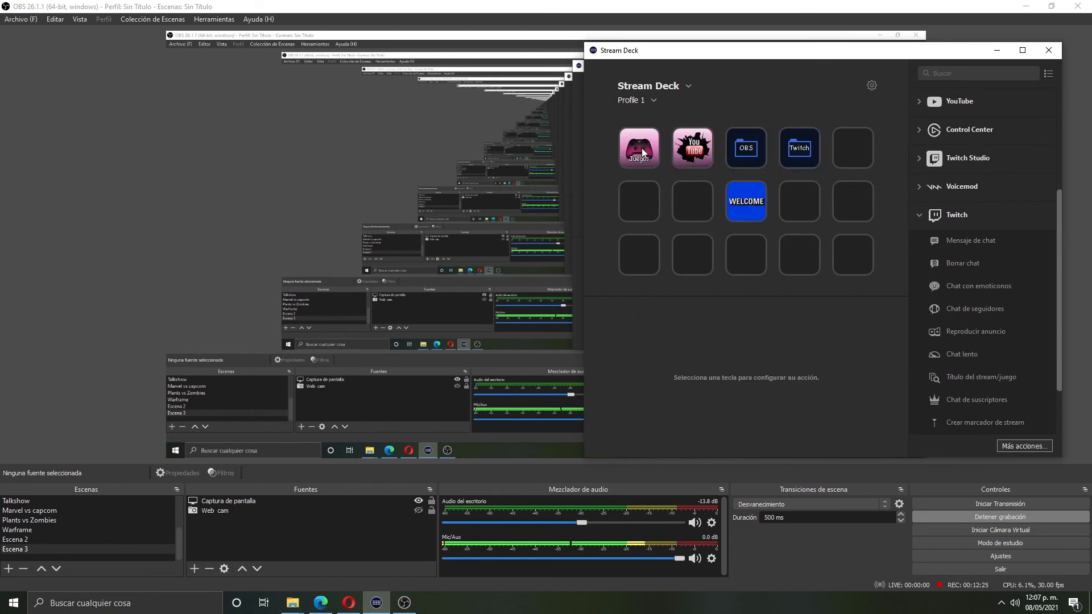
pyautogui.click(920, 217)
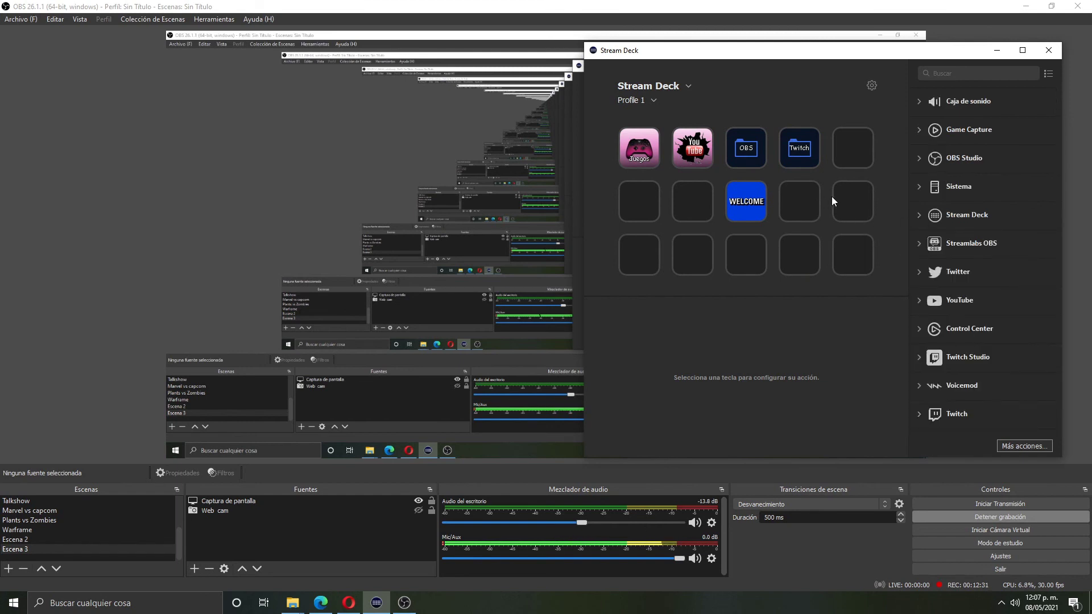
pyautogui.click(922, 187)
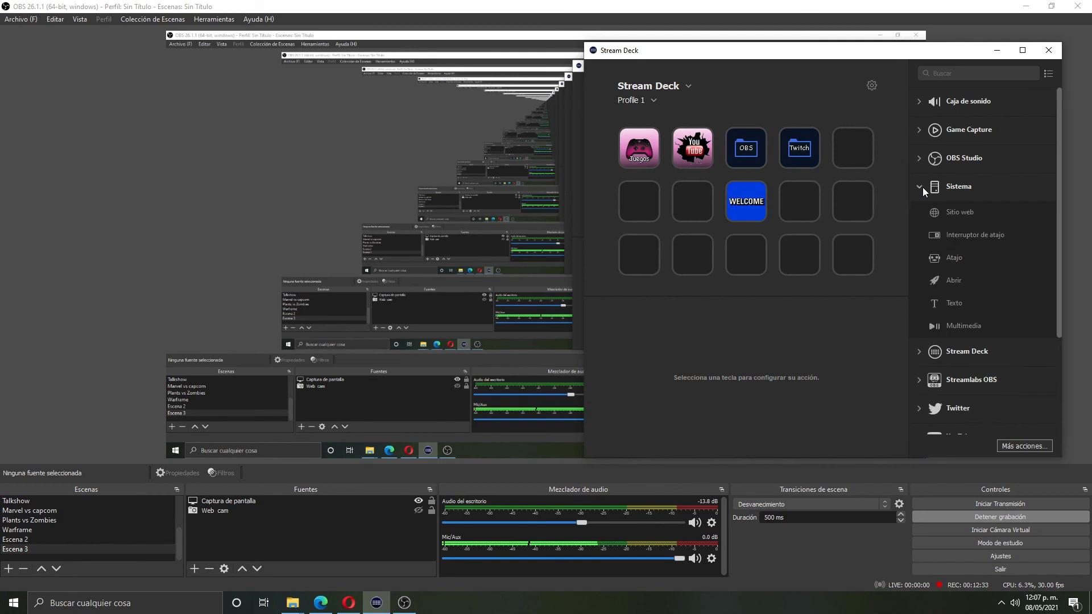
pyautogui.moveTo(953, 281); pyautogui.dragTo(845, 146)
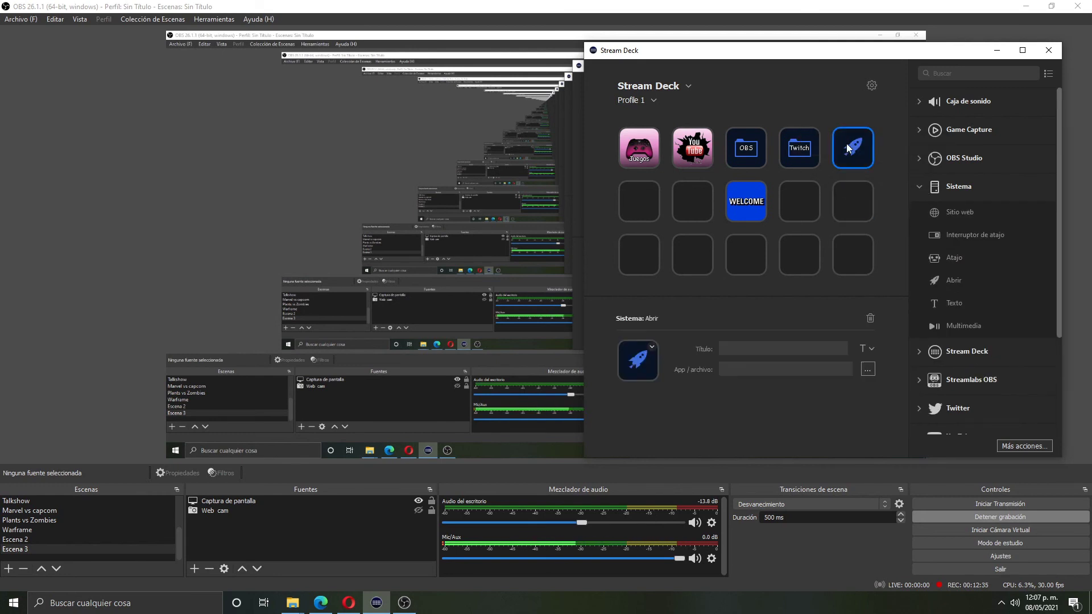
pyautogui.click(868, 369)
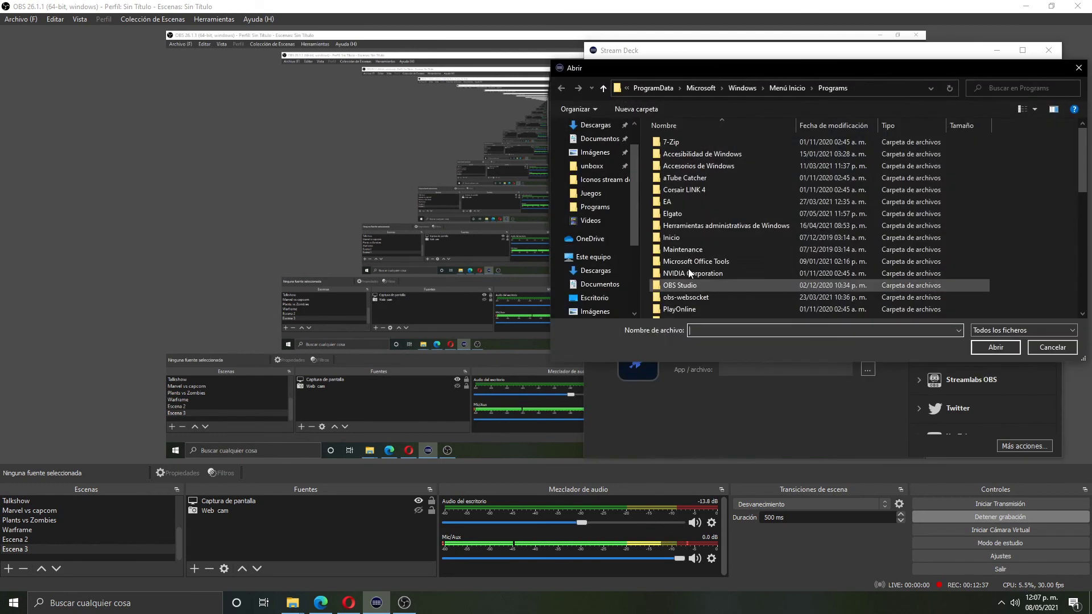
pyautogui.scroll(-5, 708, 221)
pyautogui.scroll(-1, 707, 221)
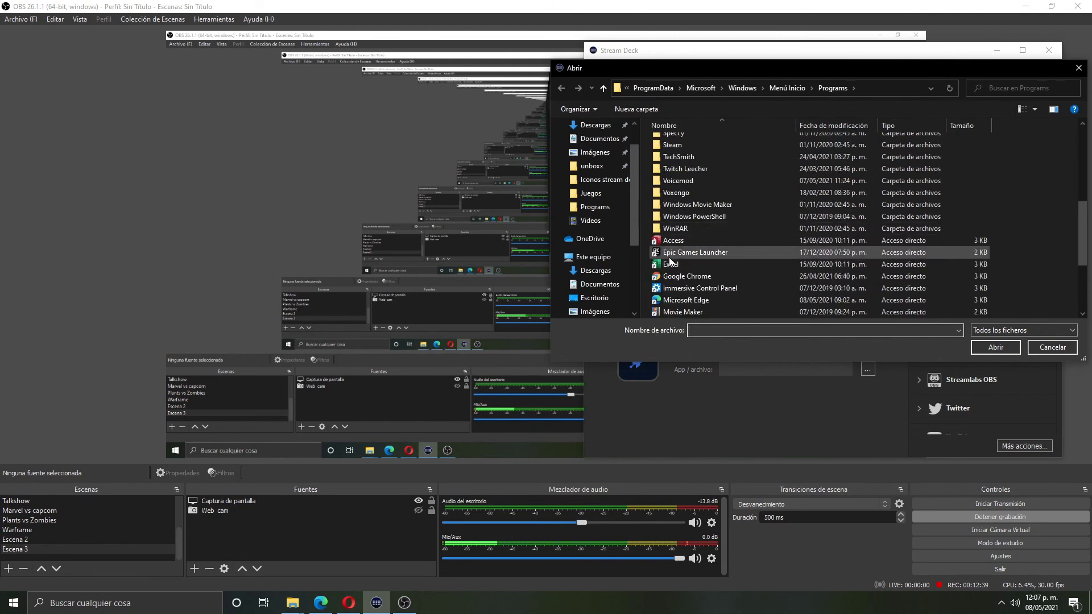
pyautogui.click(790, 265)
pyautogui.click(995, 347)
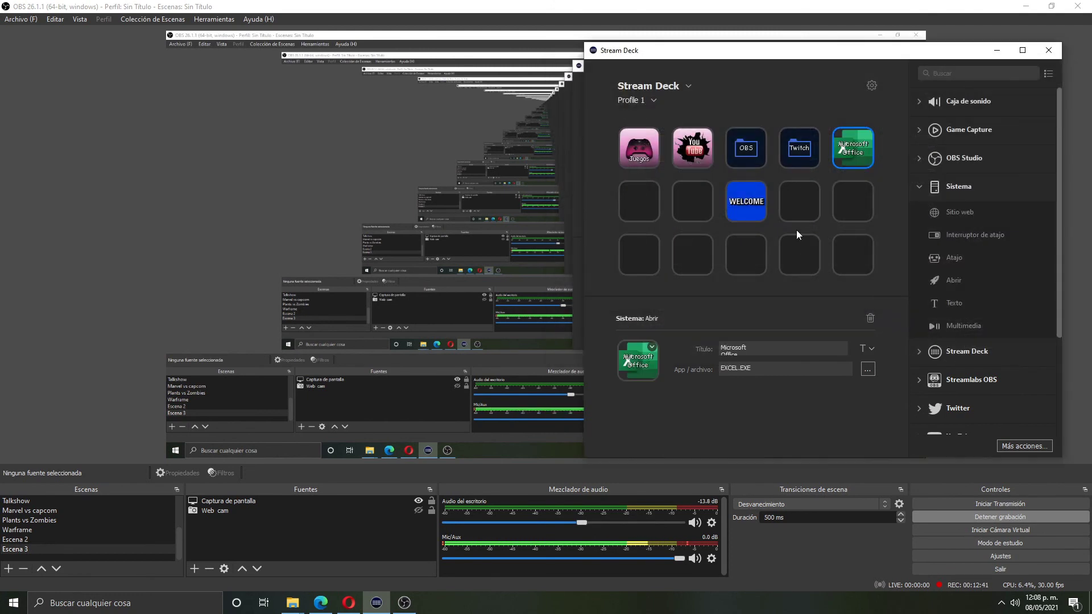
# Step: Clear the Excel key's title and switch back from Excel to Stream Deck
pyautogui.click(752, 346)
pyautogui.hotkey('ctrl', 'a')
pyautogui.press('BackSpace')
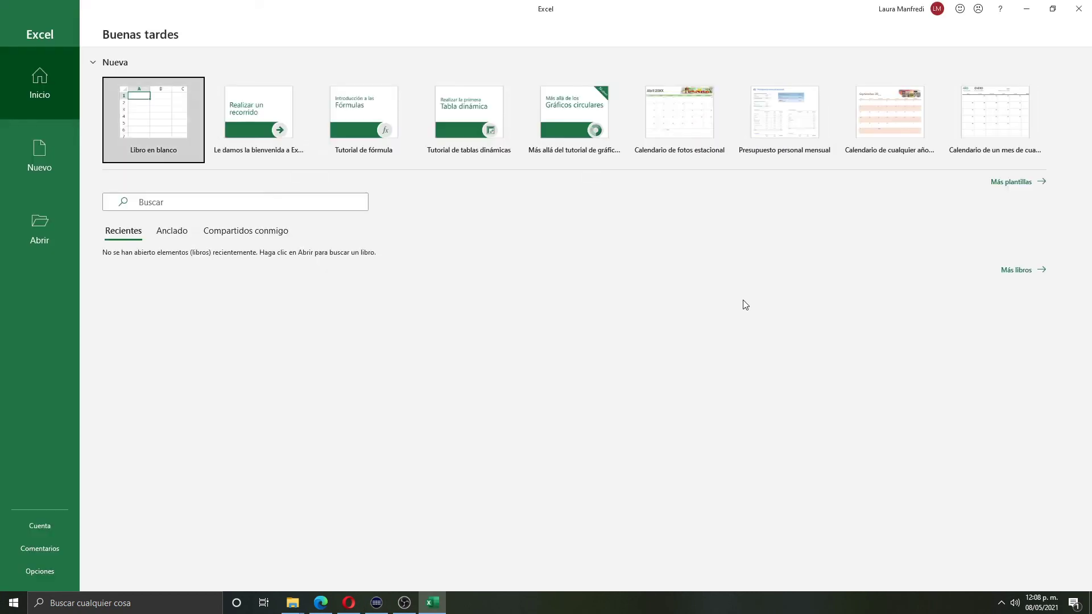
pyautogui.click(404, 600)
pyautogui.click(376, 602)
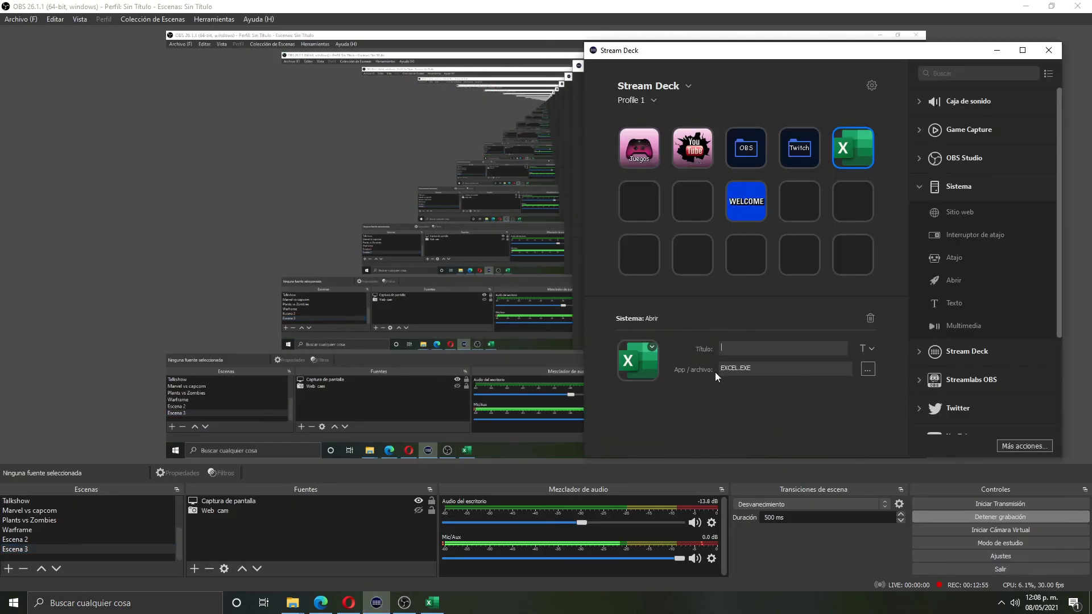
# Step: Add a Twitter Tuitear key directly below the Excel key
pyautogui.click(921, 187)
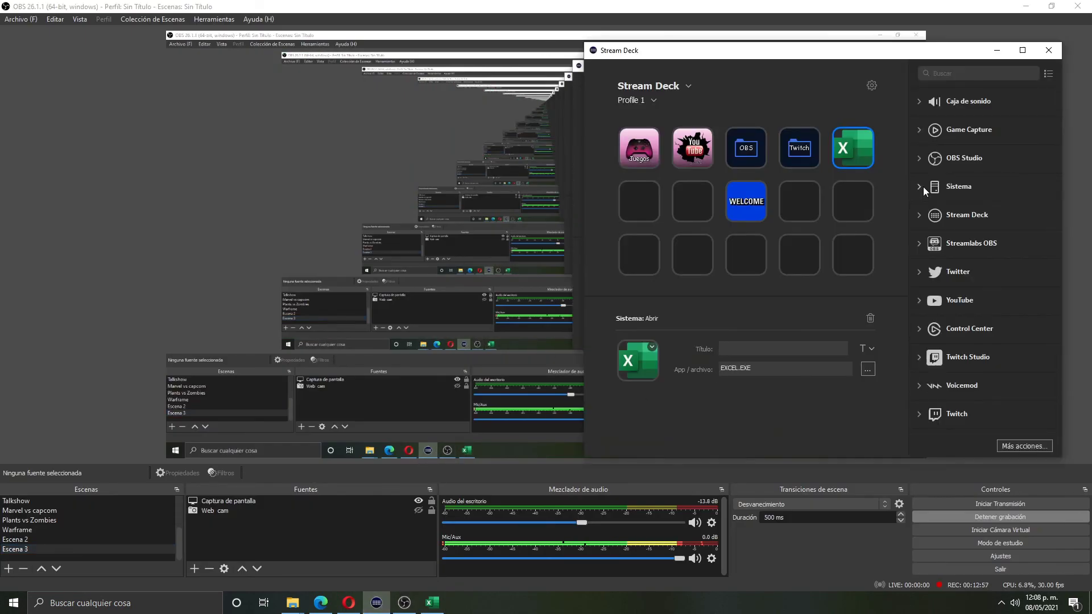
pyautogui.click(931, 271)
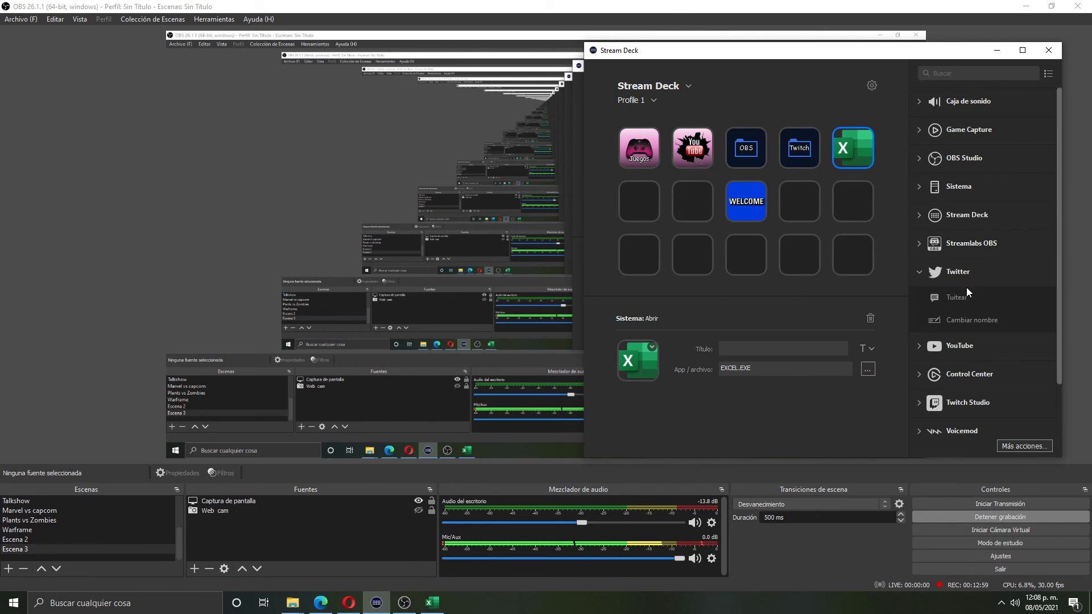
pyautogui.moveTo(959, 302); pyautogui.dragTo(850, 197)
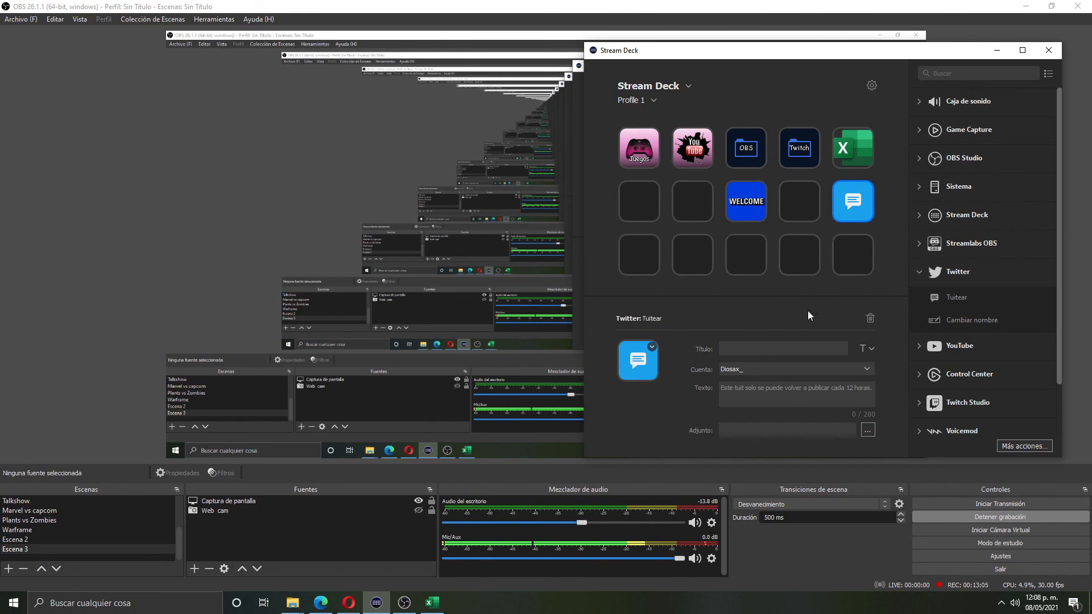
pyautogui.click(805, 207)
pyautogui.click(913, 267)
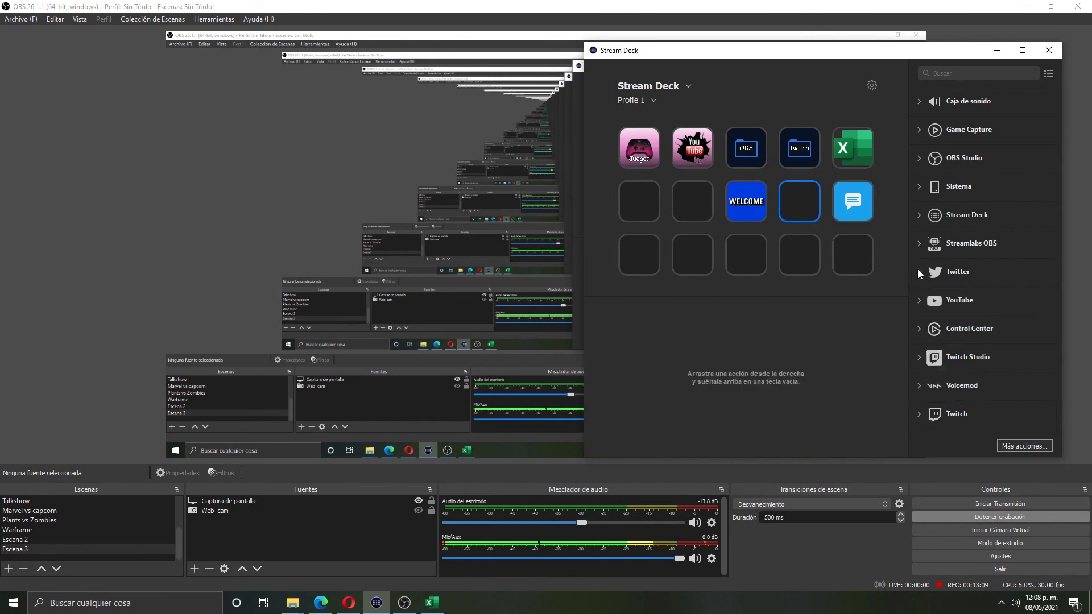
pyautogui.click(926, 185)
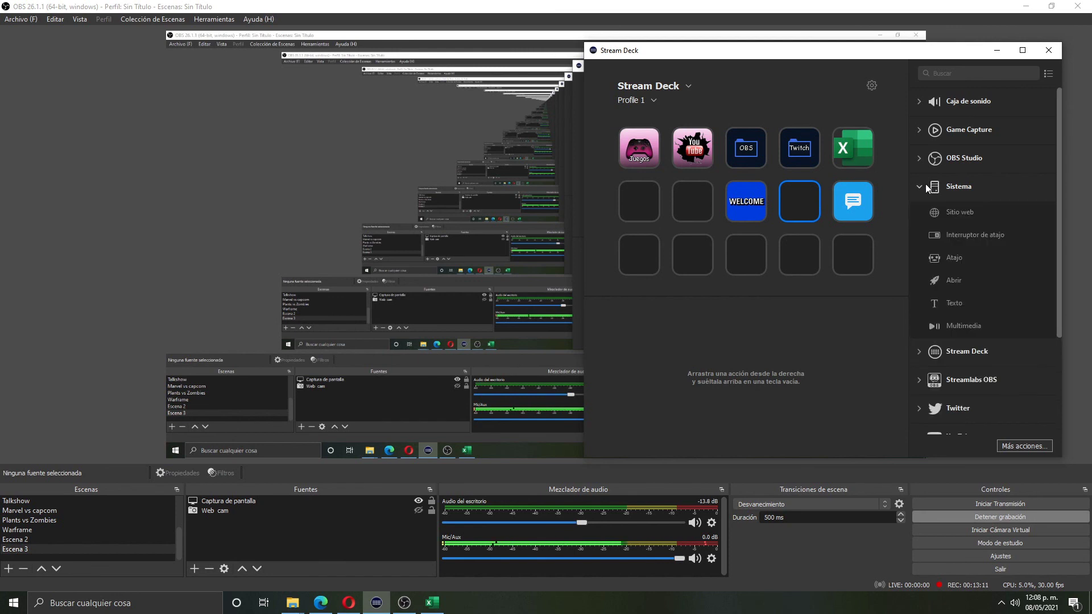
pyautogui.moveTo(956, 212); pyautogui.dragTo(803, 206)
pyautogui.write('www.twitter.com')
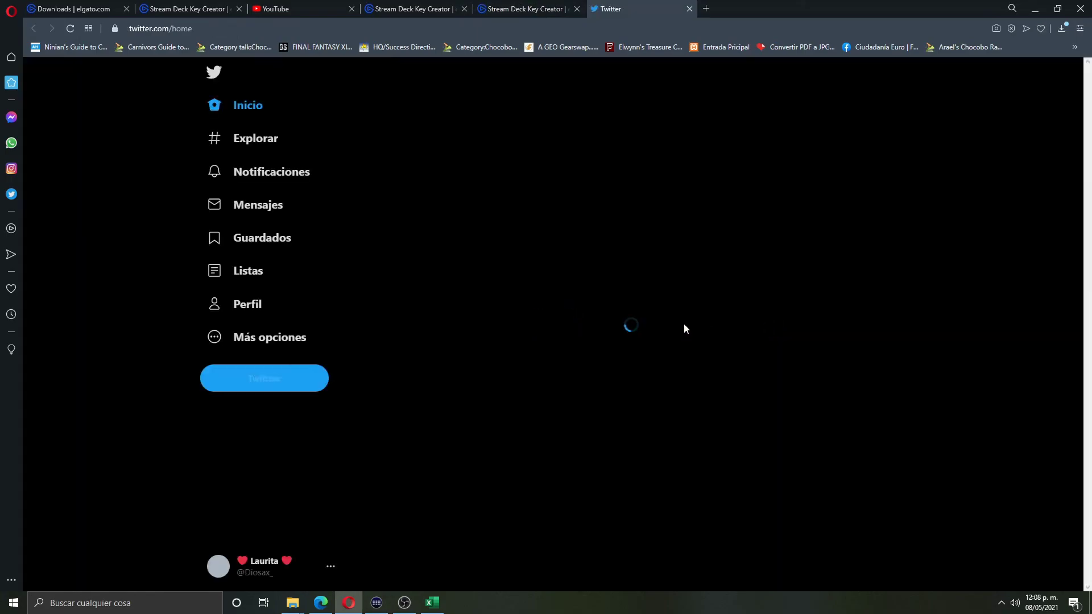
pyautogui.click(405, 603)
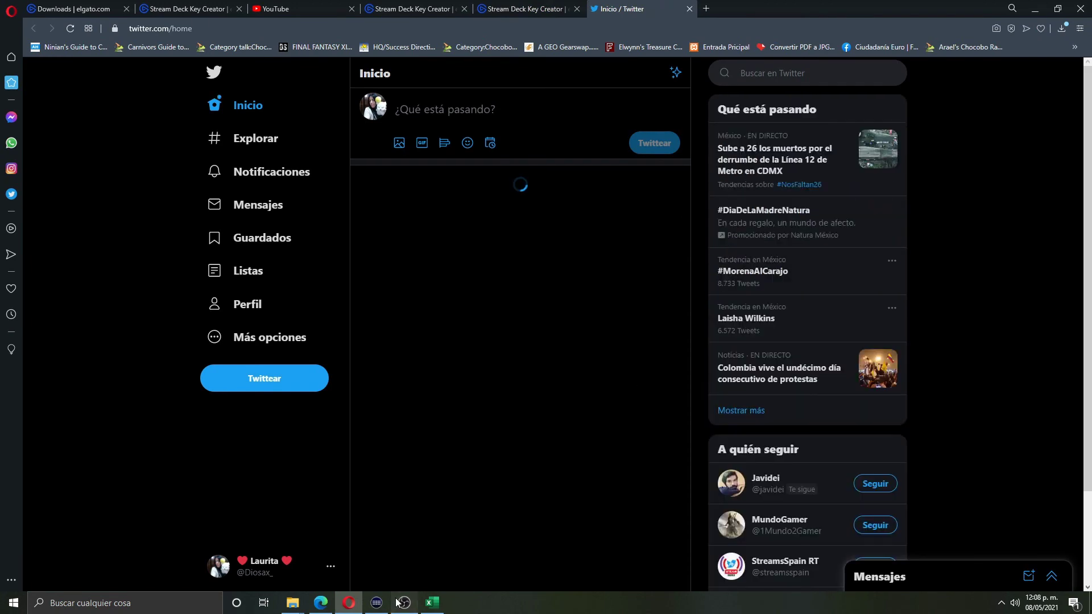
pyautogui.click(377, 603)
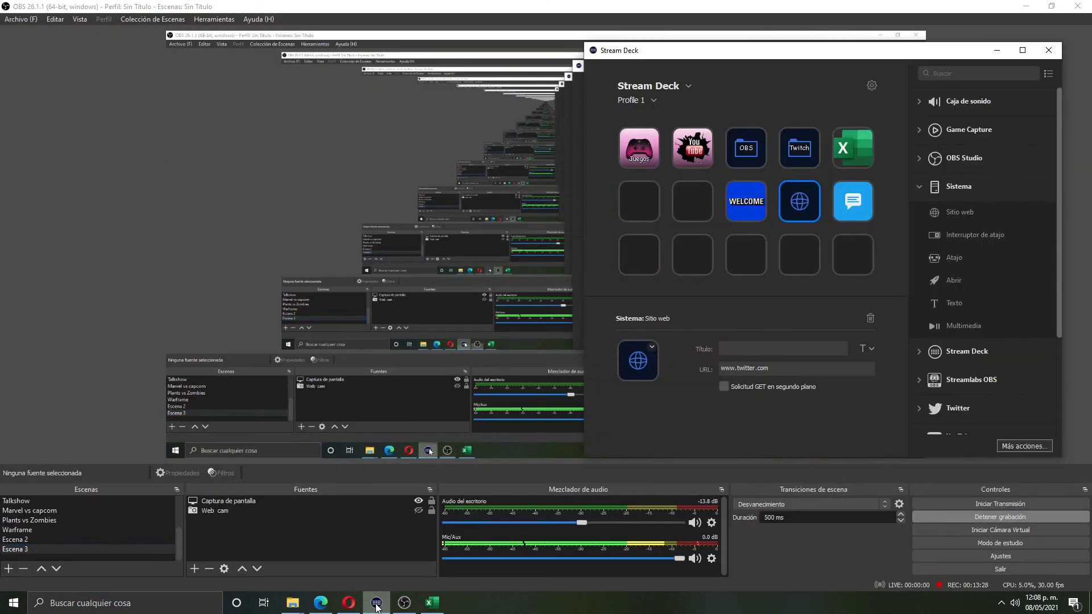
# Step: Set the Twitter website key's icon to the bird image streamdeck_key (33) from the desktop folder Iconos stream deck
pyautogui.click(652, 347)
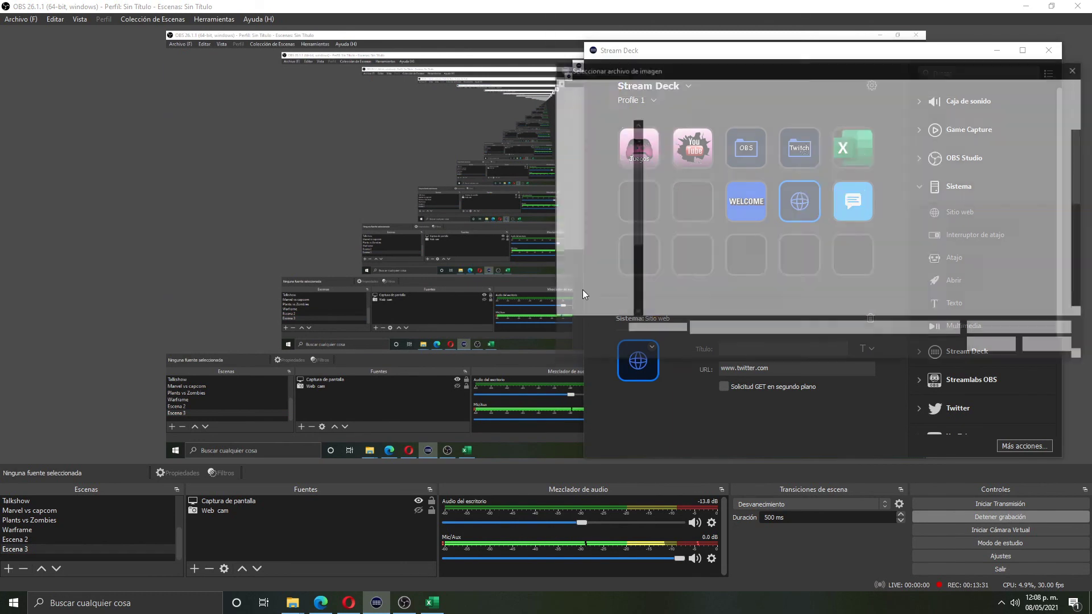
pyautogui.click(599, 152)
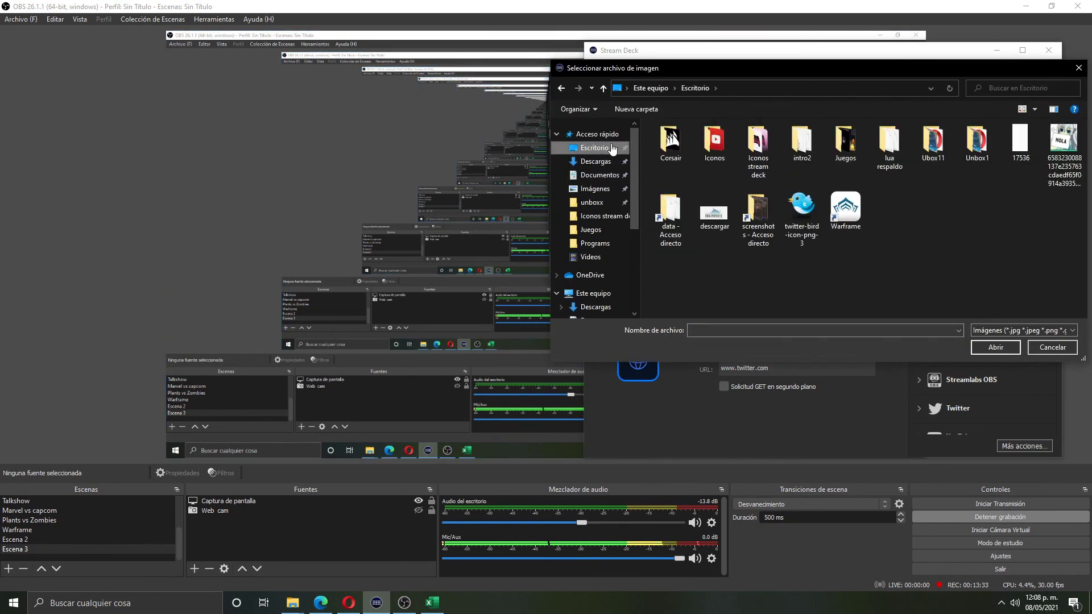
pyautogui.doubleClick(756, 141)
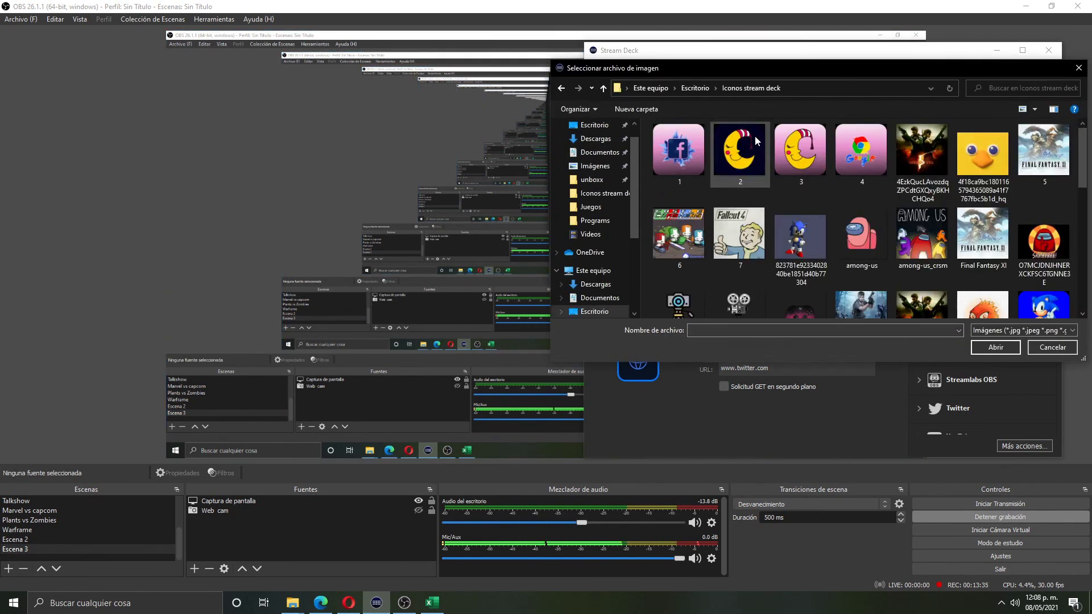
pyautogui.scroll(-5, 924, 197)
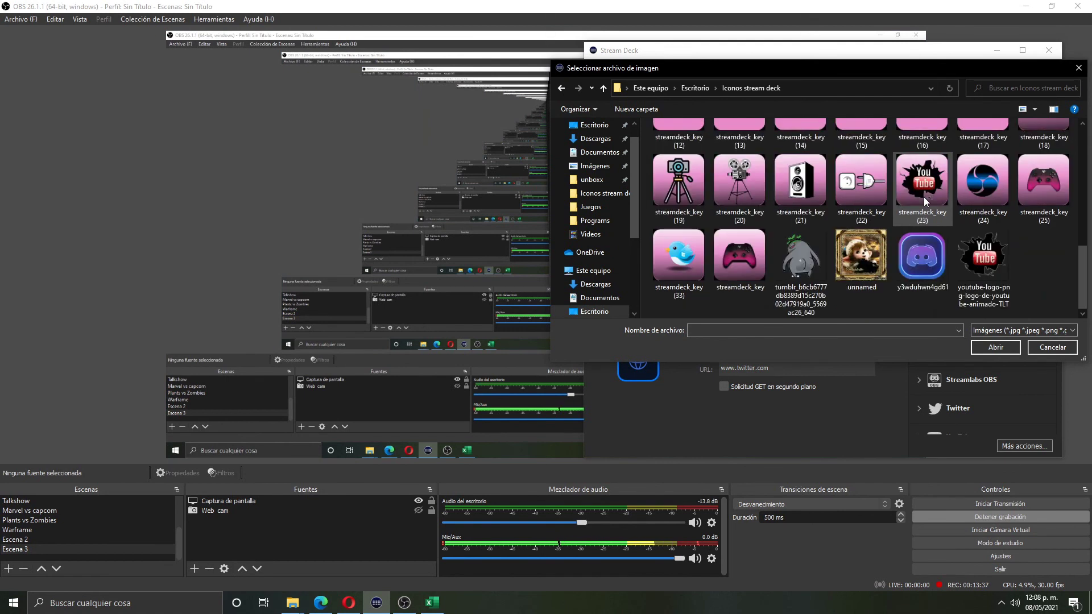
pyautogui.click(678, 259)
pyautogui.click(985, 349)
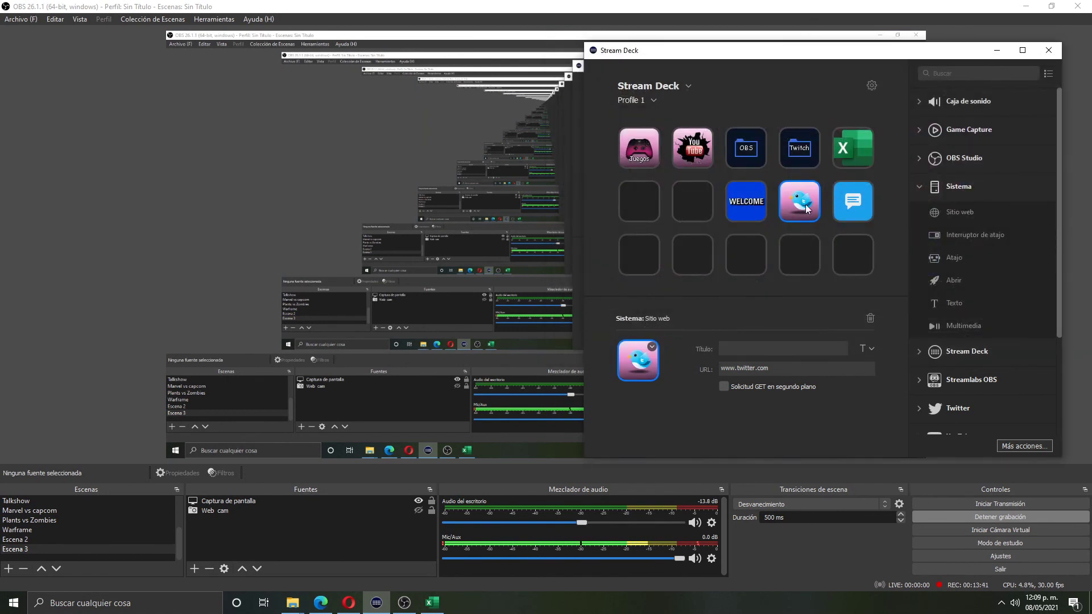
# Step: Open the online Key Creator from the key's icon options, look through its icon library and return to Stream Deck
pyautogui.click(652, 346)
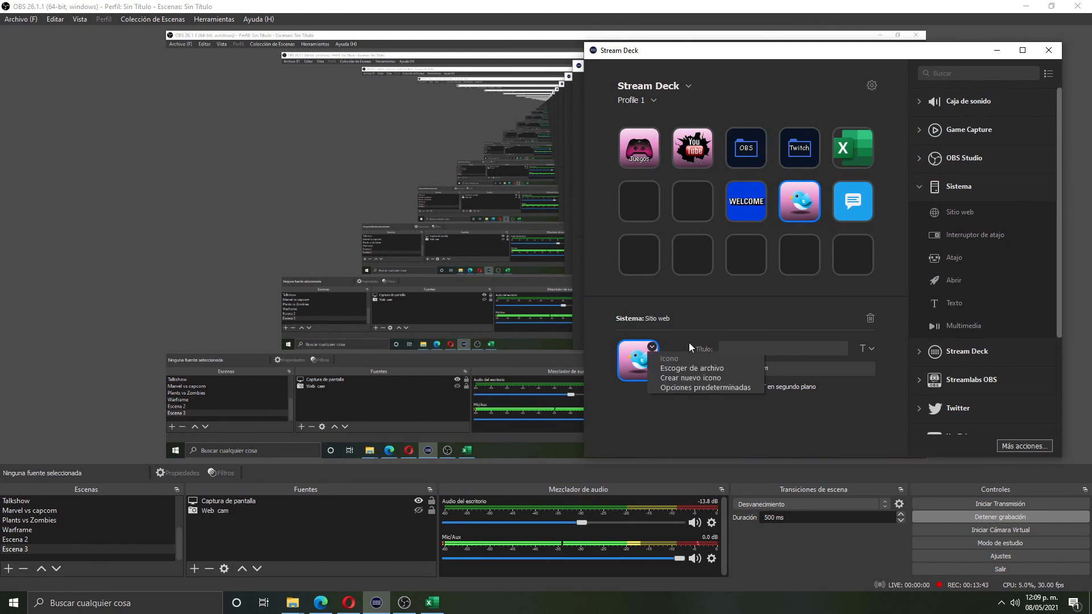
pyautogui.click(708, 378)
pyautogui.scroll(-5, 594, 332)
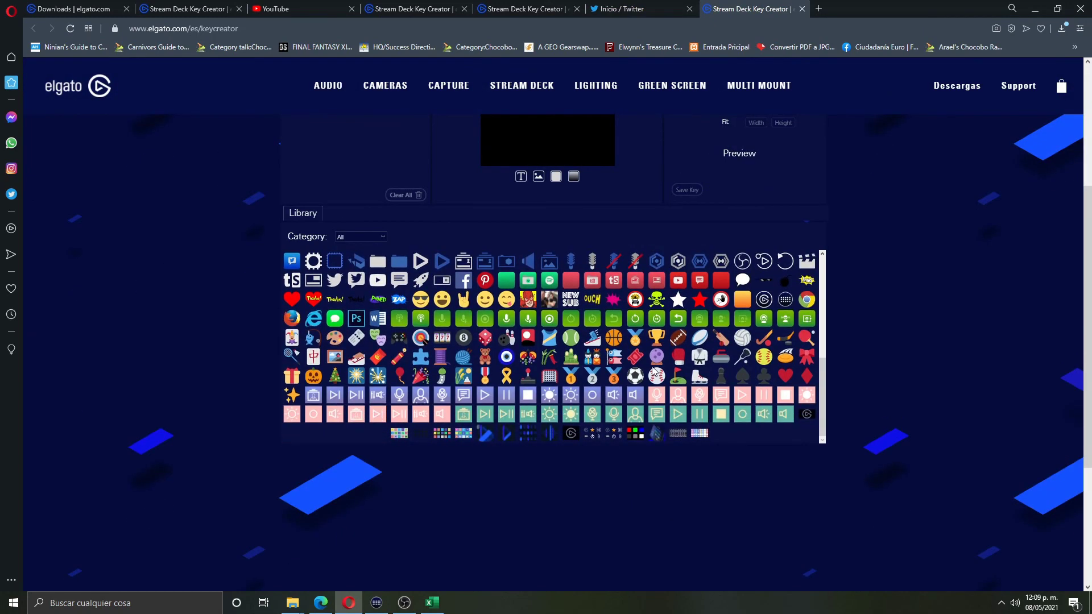
pyautogui.scroll(3, 601, 286)
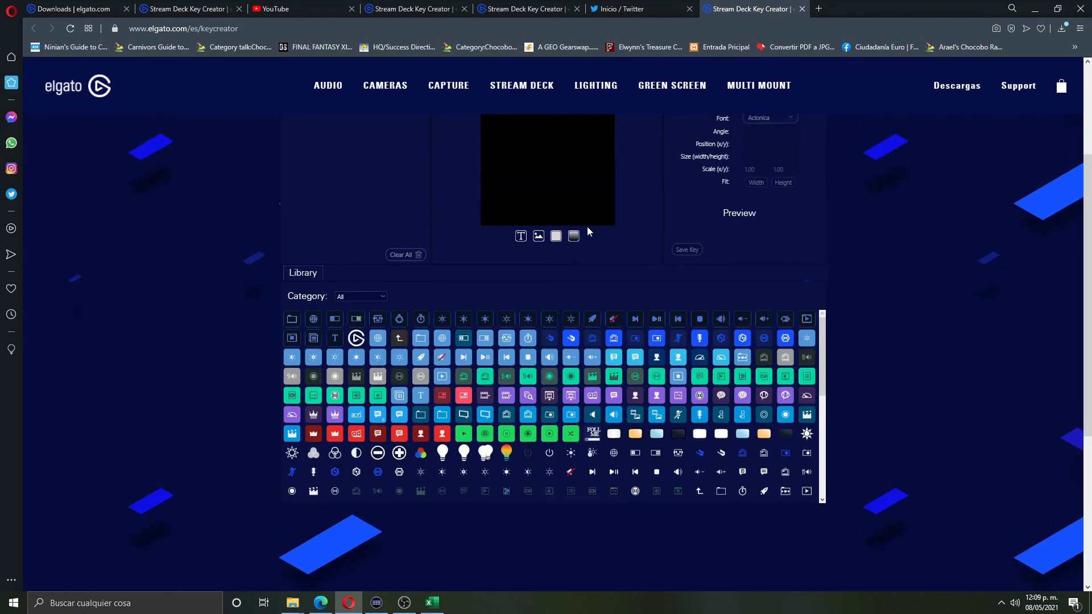
pyautogui.scroll(1, 571, 253)
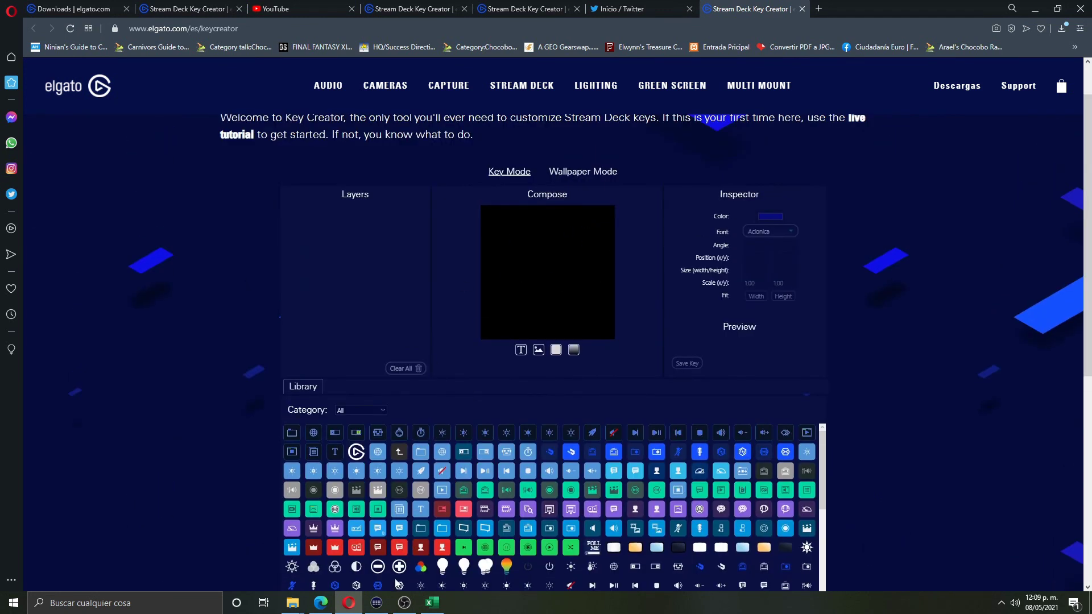
pyautogui.click(401, 603)
pyautogui.click(377, 603)
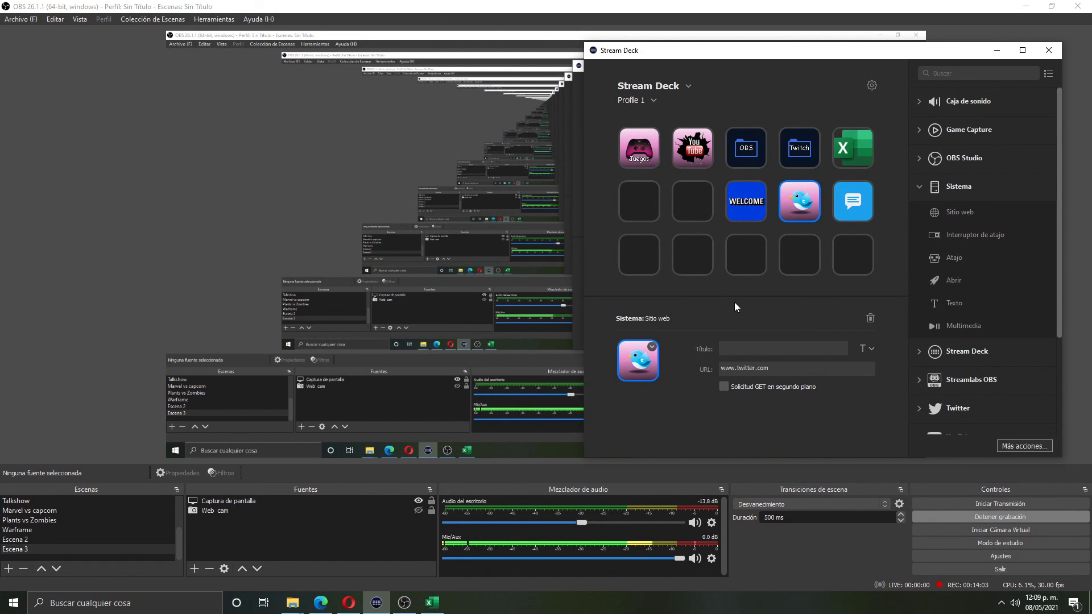
# Step: Switch from Profile 1 to the existing personal profile and look through the keys in its folders
pyautogui.click(637, 101)
pyautogui.click(642, 126)
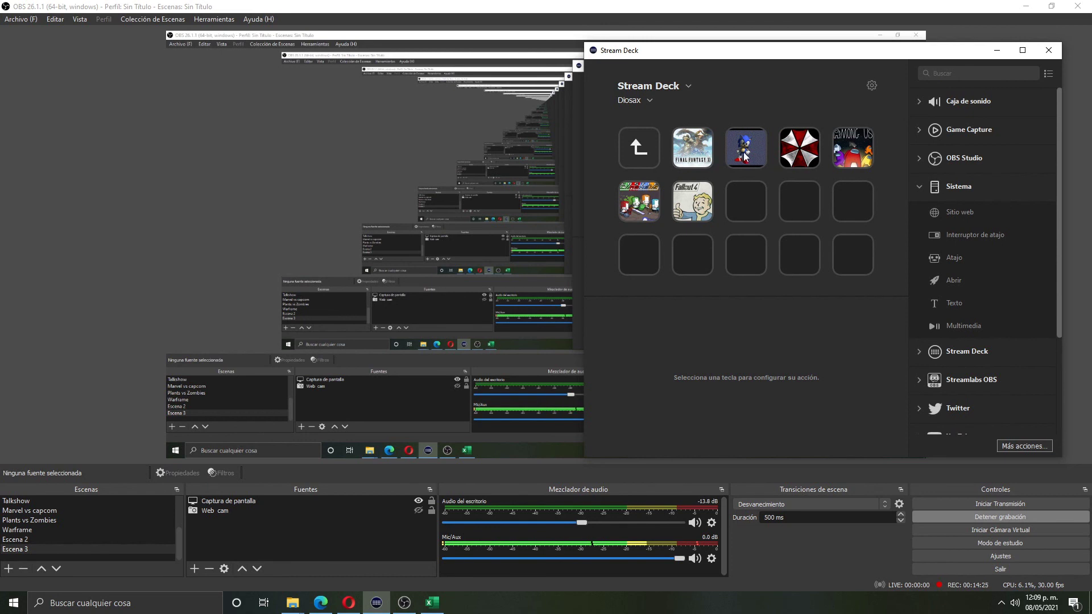
pyautogui.doubleClick(813, 147)
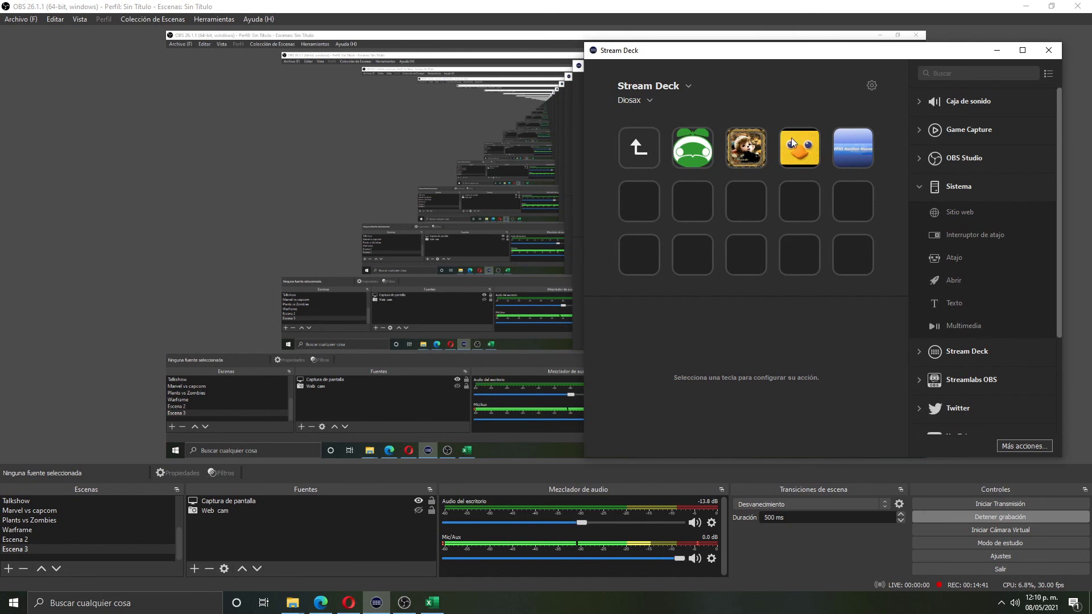
# Step: Check the FFXI Auction House website key by viewing the page it opens in the browser, and return to Stream Deck
pyautogui.click(859, 140)
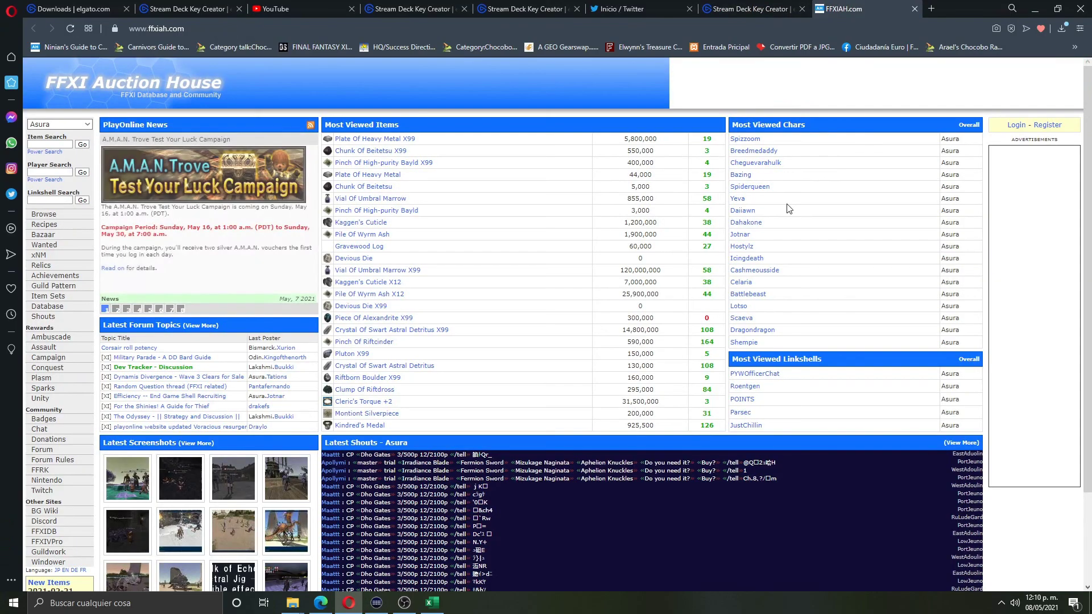
pyautogui.click(402, 602)
pyautogui.click(381, 602)
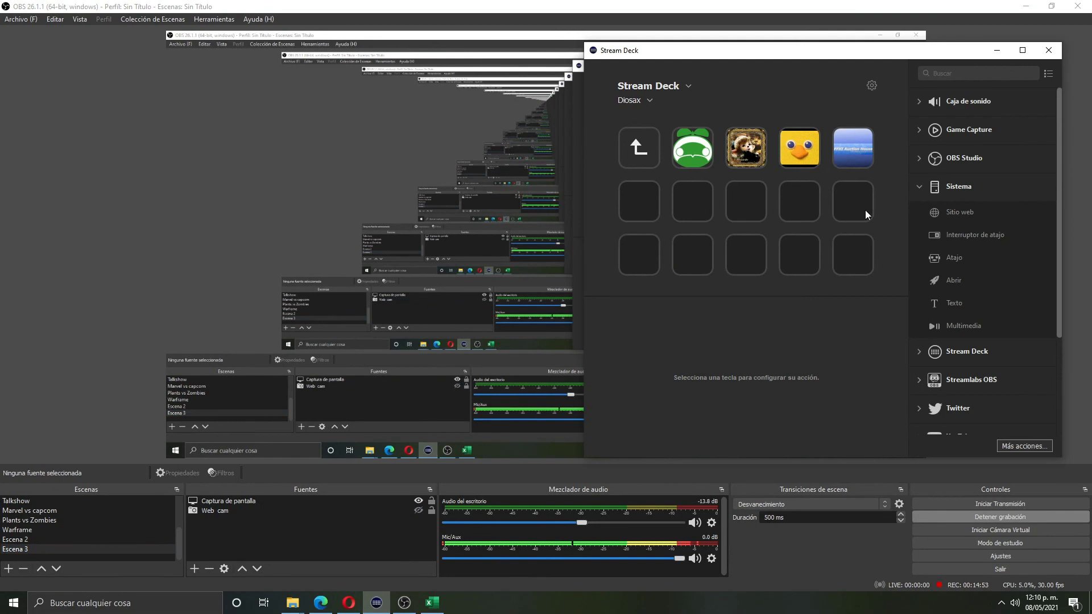
# Step: Add an Abrir key in the empty slot below the key with the D:/screenshots shortcut, set it to D:/screenshots, and check the folder it opens
pyautogui.moveTo(935, 280); pyautogui.dragTo(728, 196)
pyautogui.click(867, 369)
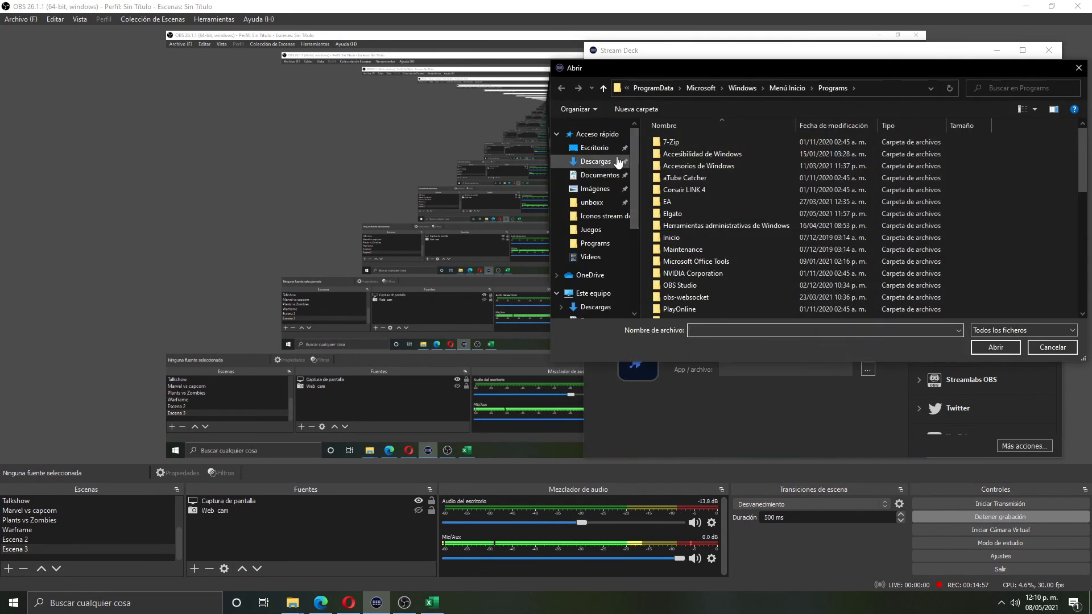
pyautogui.click(595, 148)
pyautogui.click(671, 273)
pyautogui.click(979, 344)
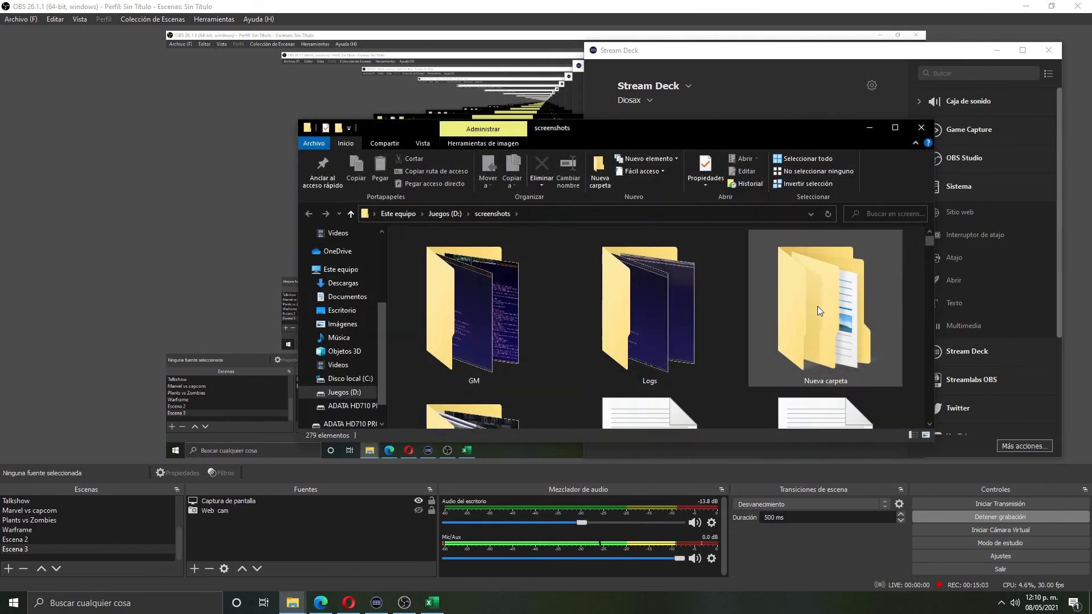
pyautogui.scroll(-5, 818, 306)
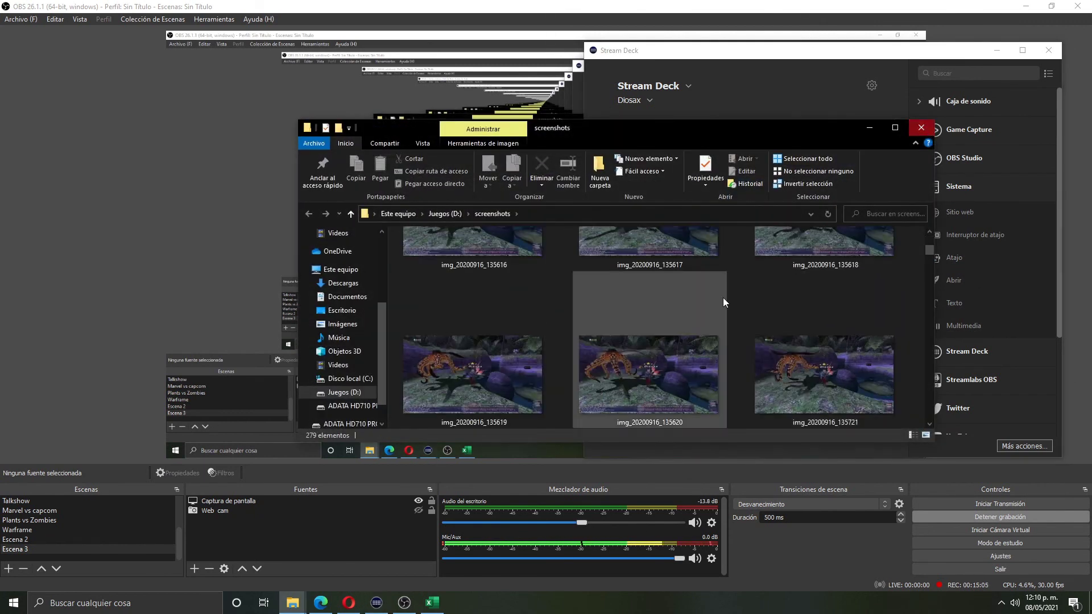
pyautogui.click(921, 127)
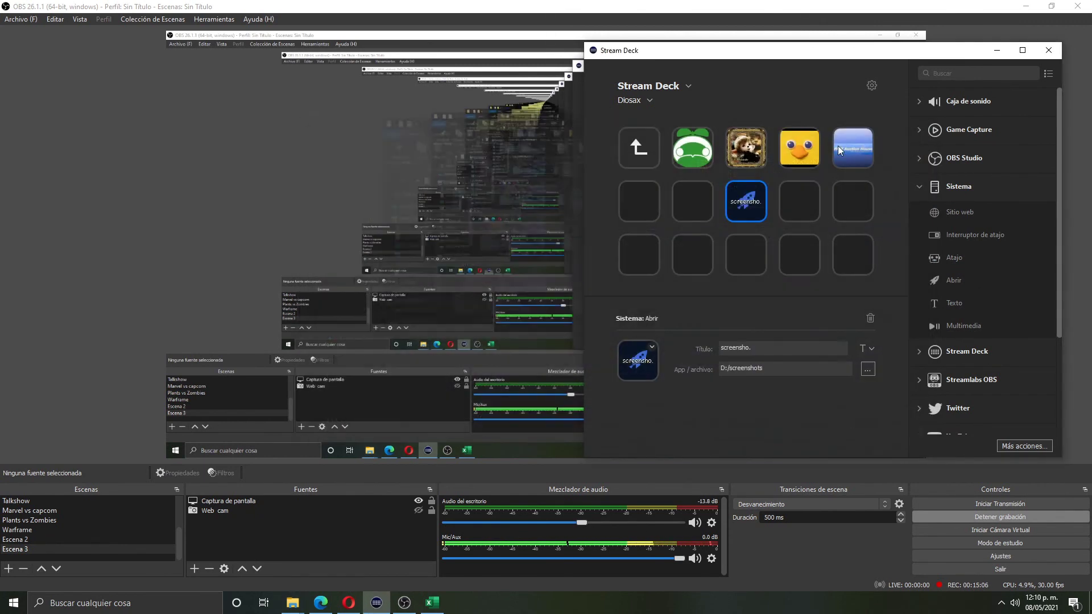
# Step: View the existing screenshots key's settings in the top row and the folder it opens, and return to Stream Deck
pyautogui.click(746, 147)
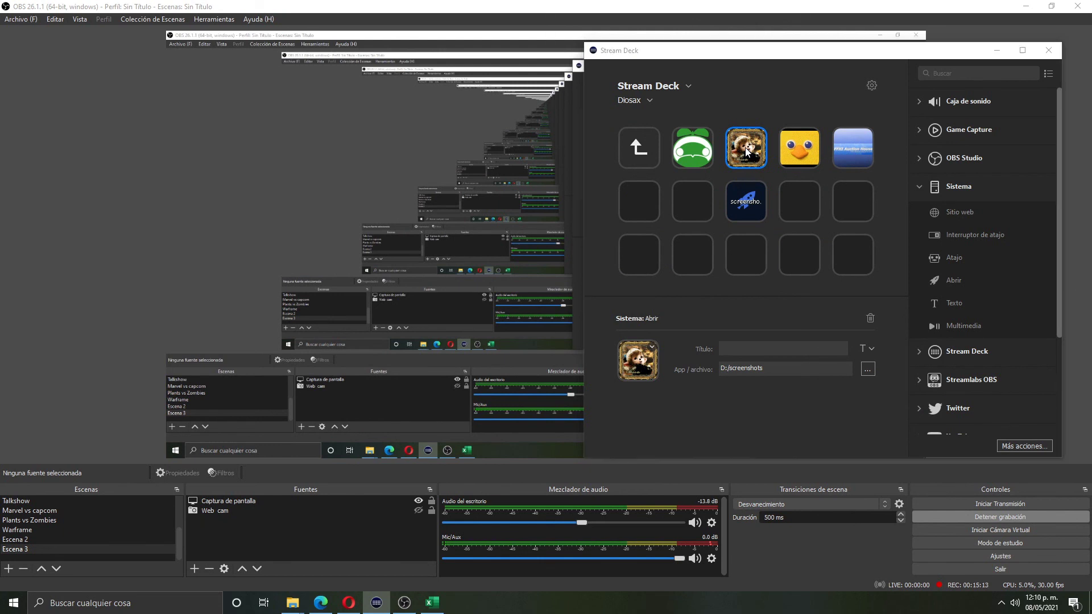
pyautogui.click(746, 148)
pyautogui.scroll(-2, 738, 262)
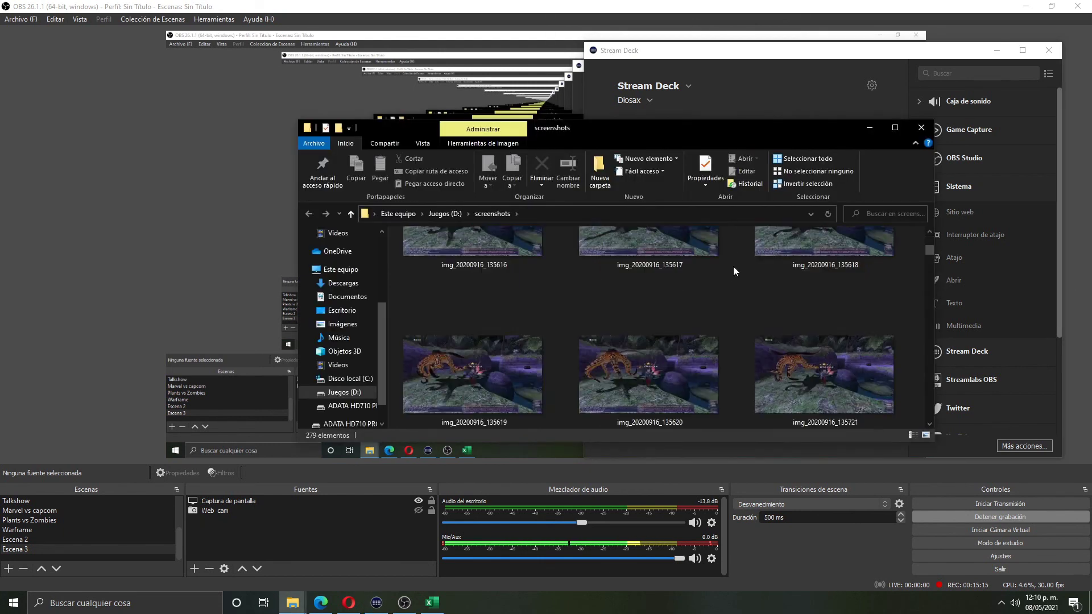
pyautogui.click(739, 108)
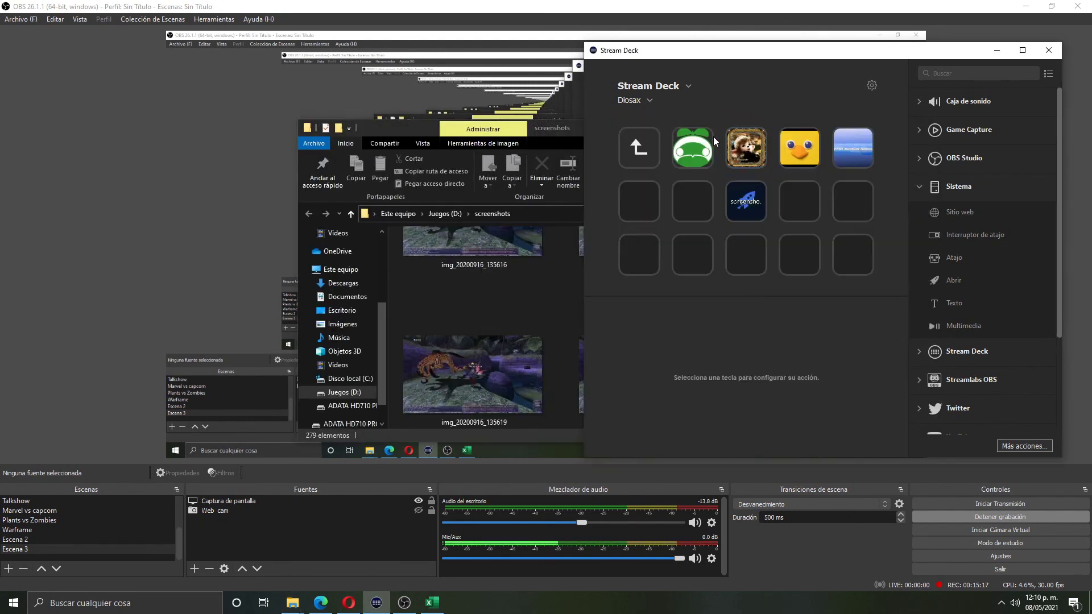
# Step: Go back up to the profile's main page, look through the OBS folder and its scenes subfolder, and return to the main page
pyautogui.click(643, 148)
pyautogui.doubleClick(643, 149)
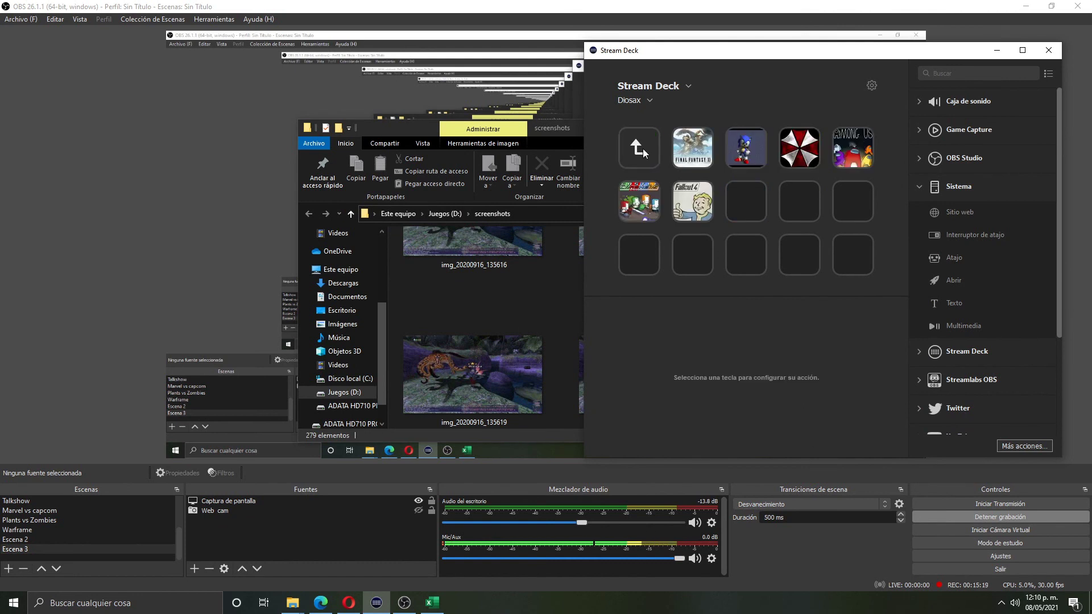
pyautogui.click(642, 148)
pyautogui.doubleClick(643, 148)
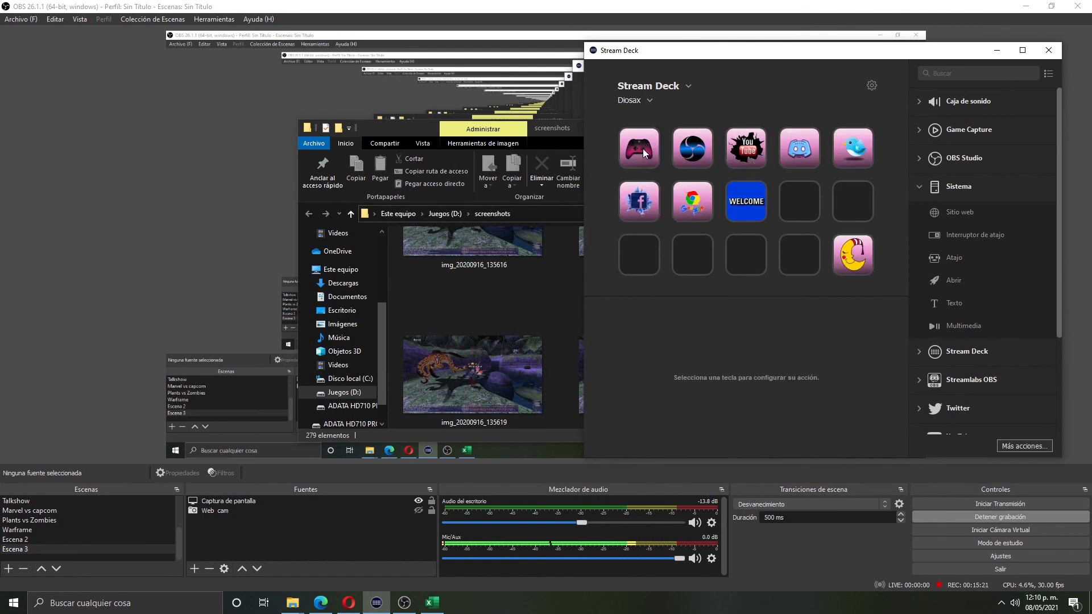
pyautogui.doubleClick(702, 146)
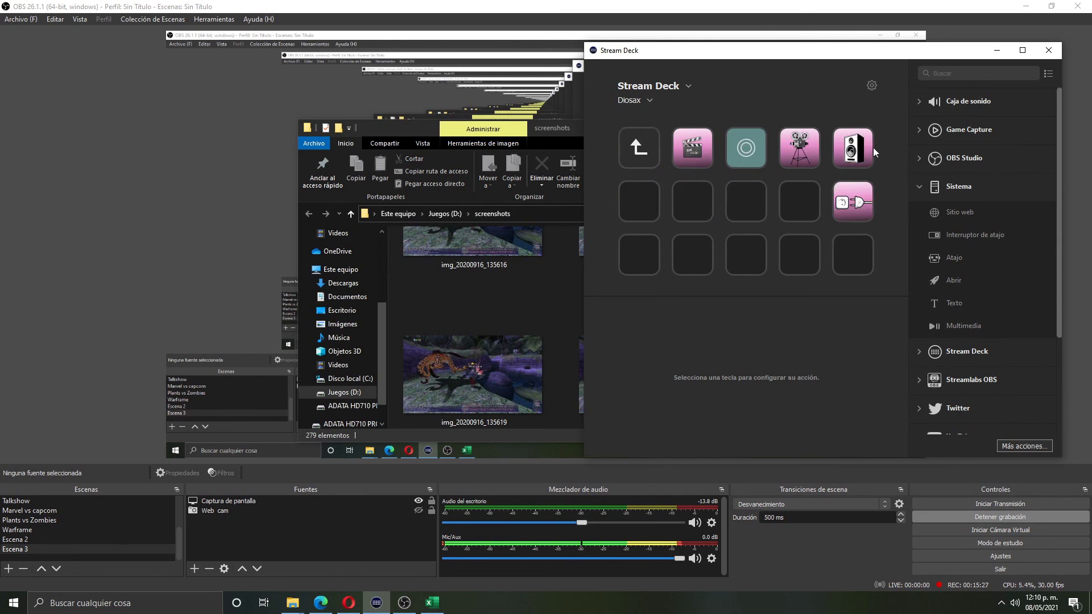
pyautogui.doubleClick(704, 147)
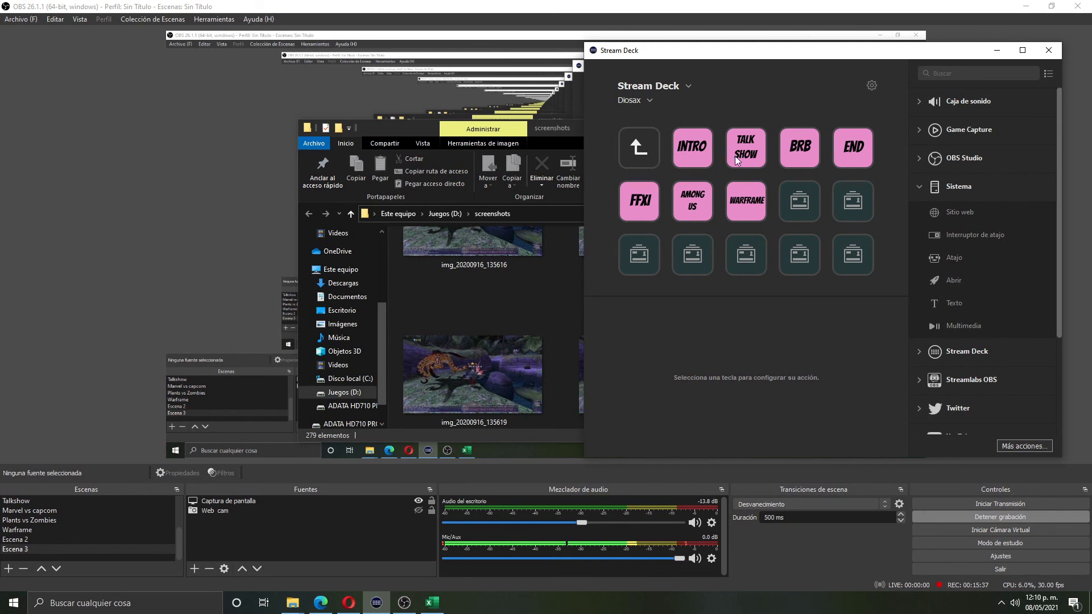
pyautogui.click(648, 159)
pyautogui.click(647, 159)
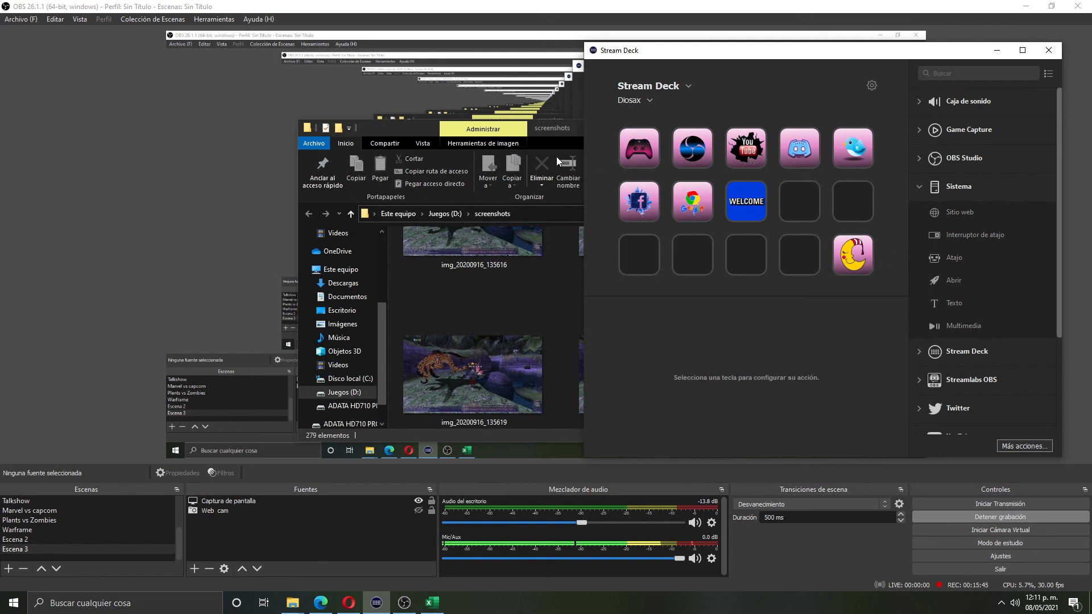
# Step: Clear the screenshots folder window from view and move the Stream Deck window closer to the middle of the desktop
pyautogui.click(571, 132)
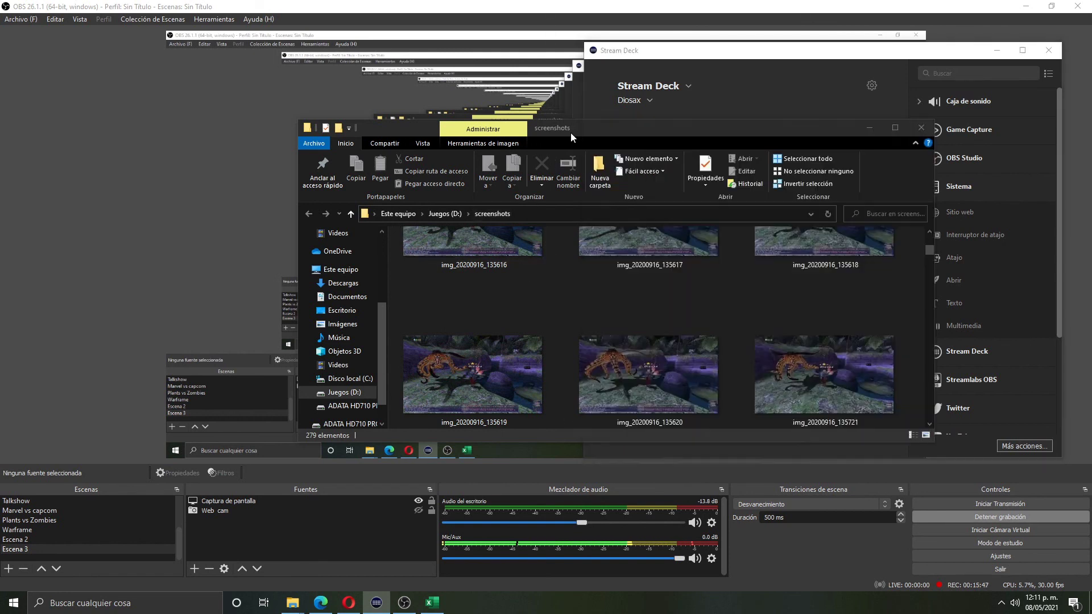
pyautogui.moveTo(571, 132); pyautogui.dragTo(500, 149)
pyautogui.click(847, 146)
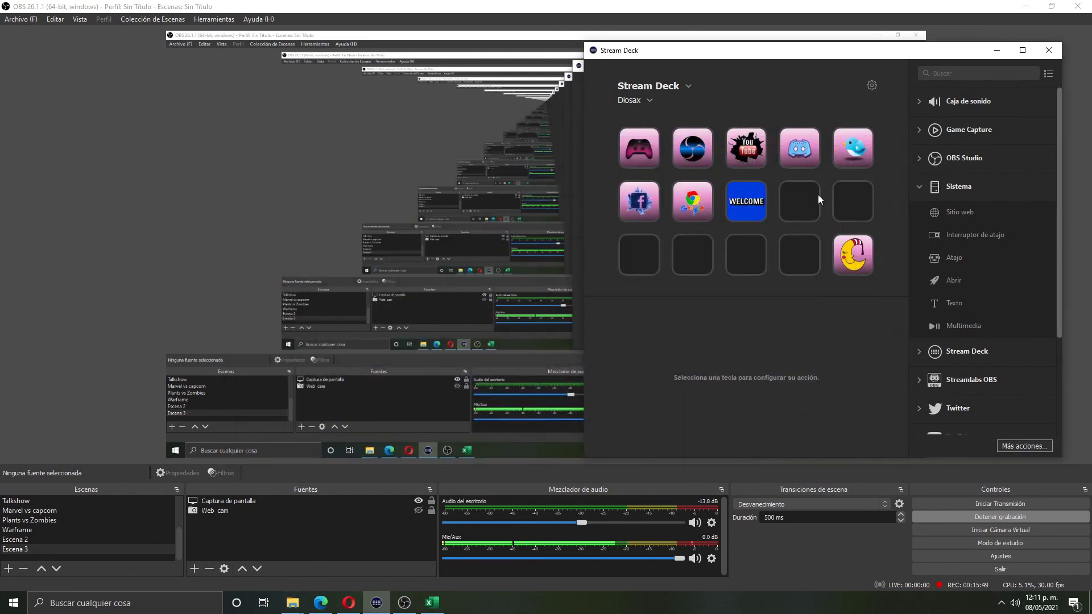
pyautogui.moveTo(896, 54); pyautogui.dragTo(789, 53)
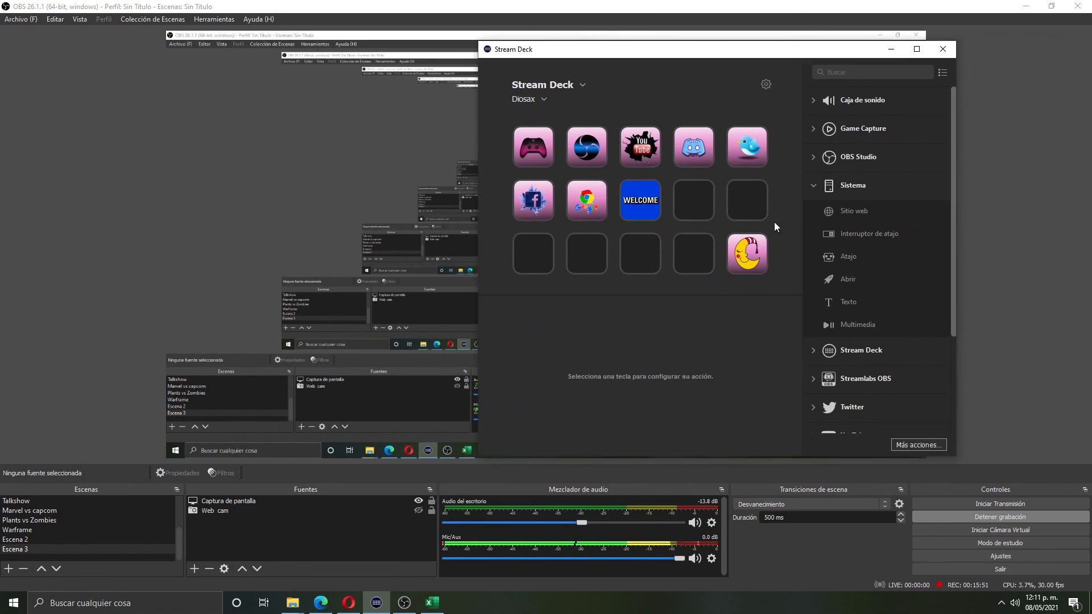
# Step: Try adding a Reposo key from the Stream Deck actions in the empty slot beside the moon key, and delete it again
pyautogui.click(822, 184)
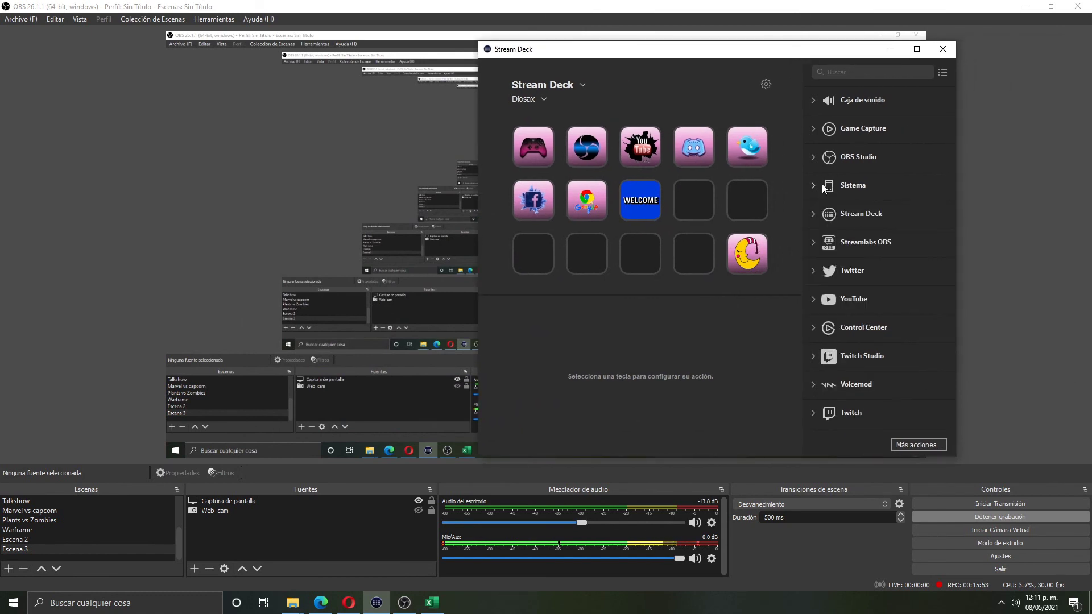
pyautogui.click(823, 213)
pyautogui.moveTo(843, 401); pyautogui.dragTo(693, 253)
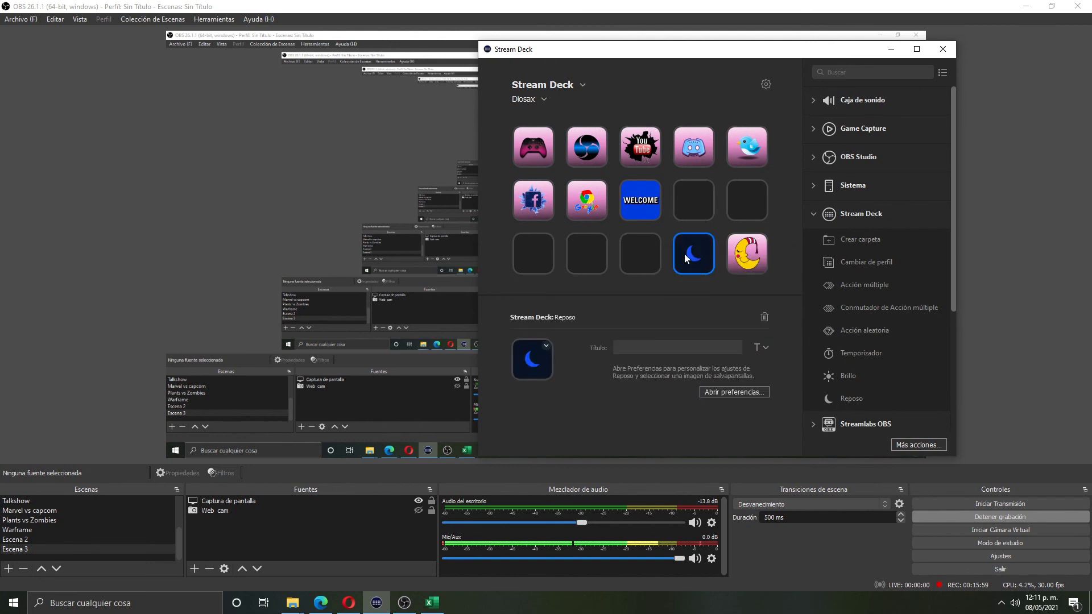
pyautogui.rightClick(685, 254)
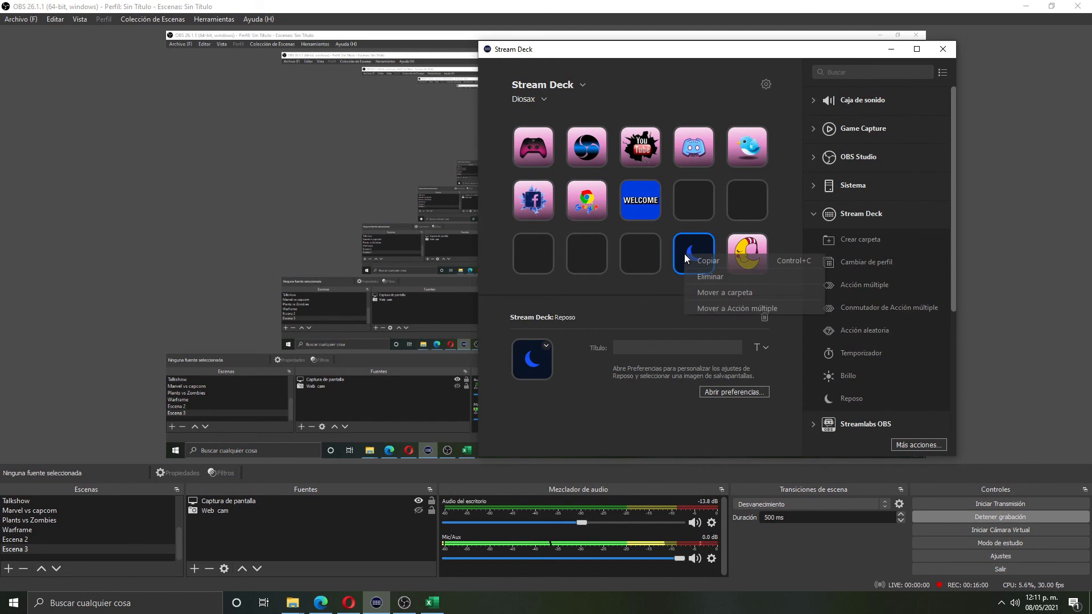
pyautogui.click(721, 274)
pyautogui.press('Return')
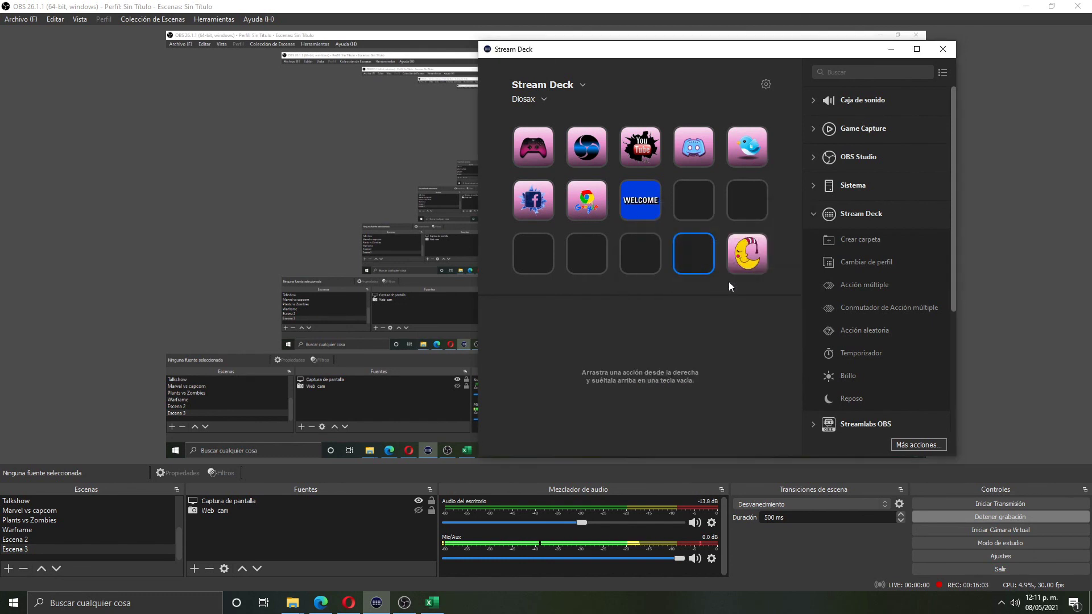
# Step: View the settings of the existing Reposo key with the moon icon and deselect it
pyautogui.click(758, 248)
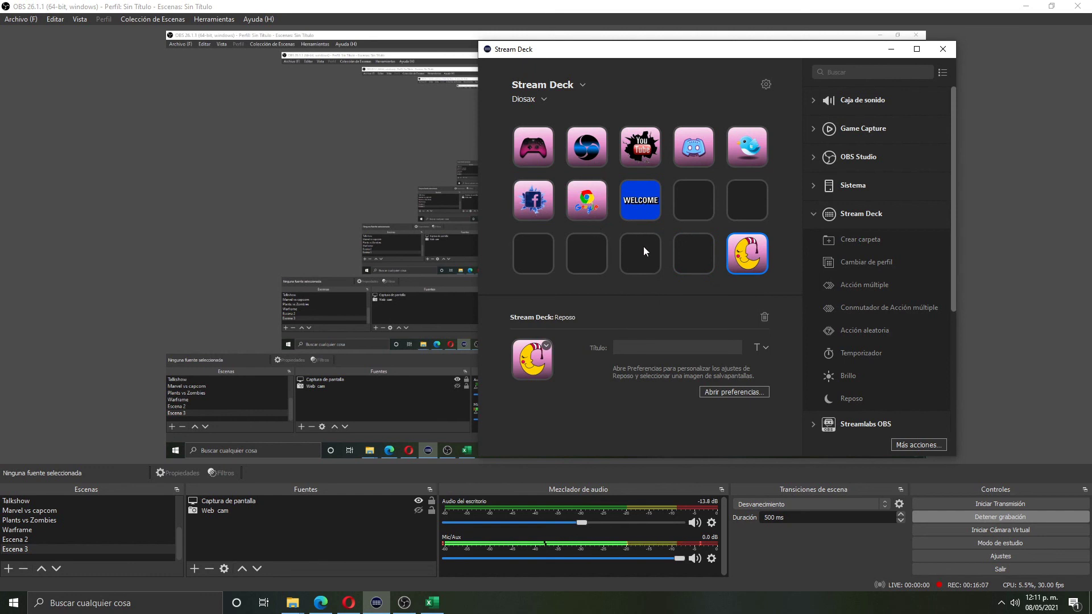
pyautogui.click(652, 114)
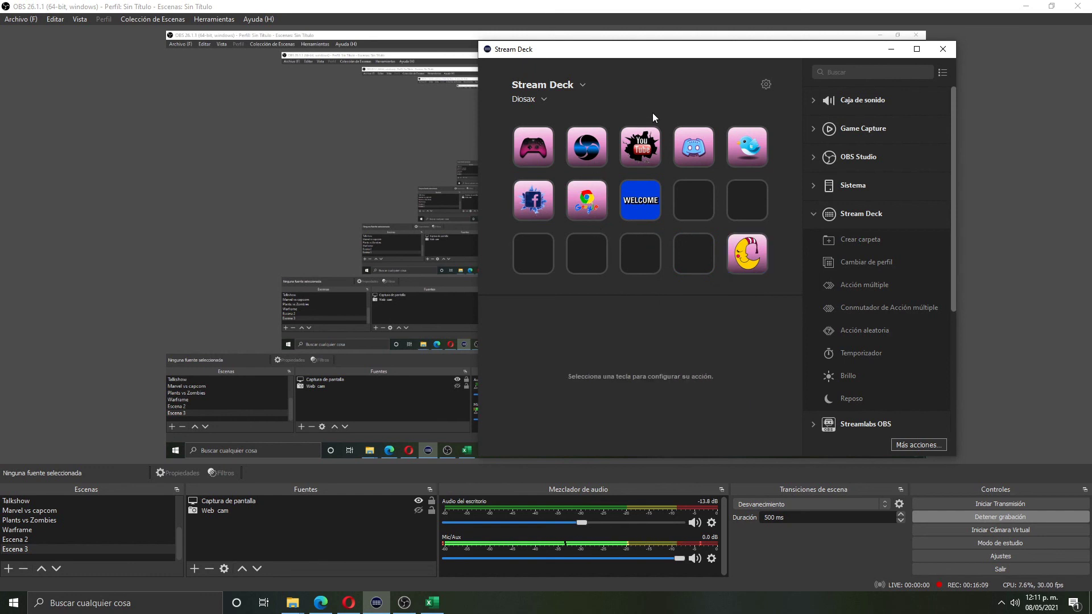